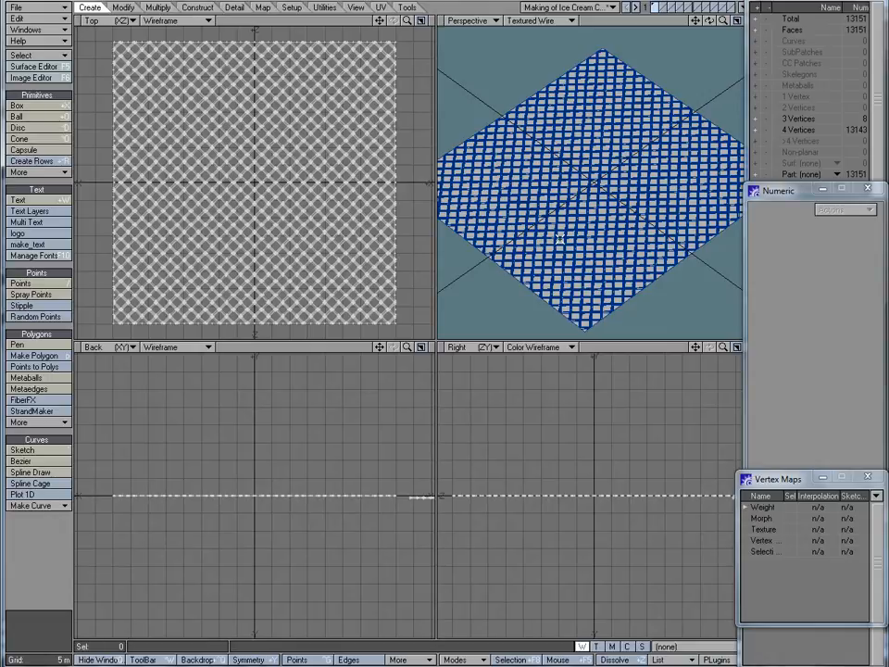
# - Examine the waffle lattice sheet and the separate cut corner piece from several angles and distances
pyautogui.keyDown('ctrl'); pyautogui.keyDown('alt'); pyautogui.moveTo(476, 224); pyautogui.dragTo(629, 223); pyautogui.keyUp('alt'); pyautogui.keyUp('ctrl')
pyautogui.moveTo(525, 204)
pyautogui.keyDown('alt'); pyautogui.mouseDown()
pyautogui.moveTo(570, 170)
pyautogui.moveTo(535, 242)
pyautogui.moveTo(587, 289)
pyautogui.moveTo(554, 228)
pyautogui.moveTo(519, 200)
pyautogui.mouseUp(); pyautogui.keyUp('alt')
pyautogui.press('a')
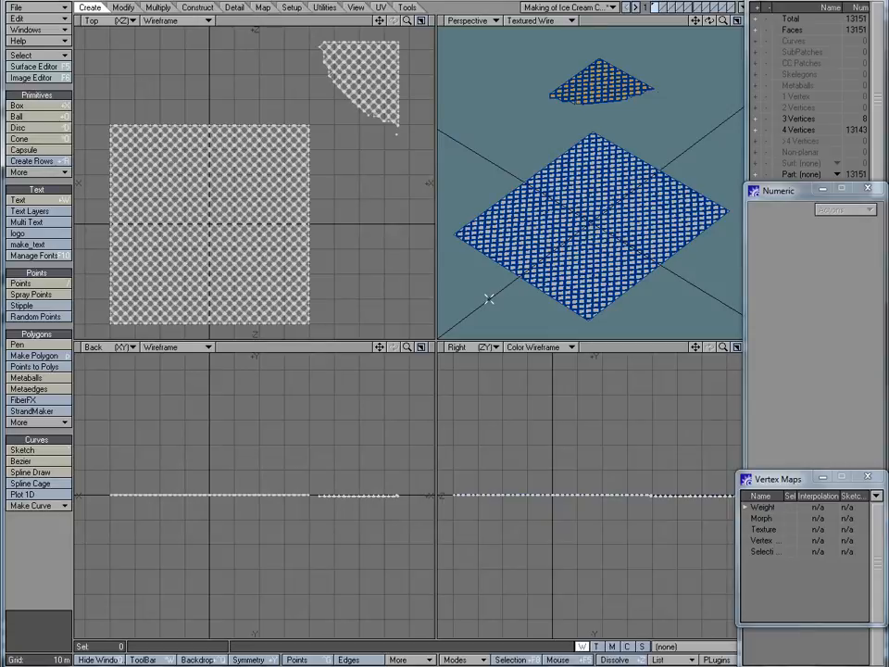
pyautogui.press('g')
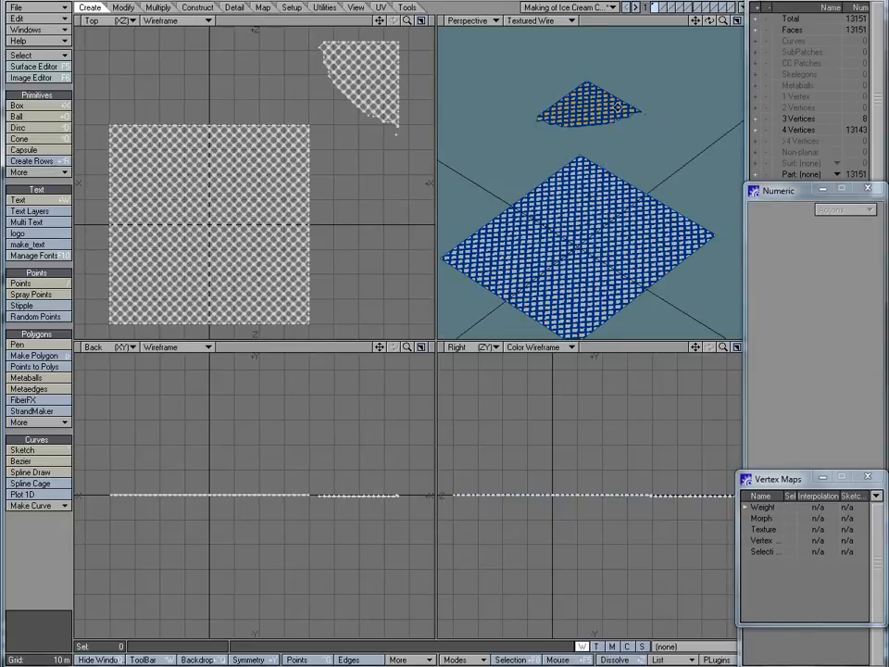
pyautogui.press('g')
pyautogui.scroll(3, 598, 220)
pyautogui.keyDown('alt'); pyautogui.moveTo(599, 222); pyautogui.dragTo(695, 176); pyautogui.keyUp('alt')
pyautogui.press('g')
pyautogui.scroll(2, 686, 187)
pyautogui.press('g')
pyautogui.keyDown('alt'); pyautogui.moveTo(593, 186); pyautogui.dragTo(570, 195); pyautogui.keyUp('alt')
pyautogui.scroll(-3, 574, 192)
pyautogui.keyDown('alt'); pyautogui.keyDown('shift'); pyautogui.moveTo(695, 79); pyautogui.dragTo(515, 213); pyautogui.keyUp('shift'); pyautogui.keyUp('alt')
pyautogui.press('g')
pyautogui.click(706, 159)
pyautogui.press(']')
pyautogui.hotkey('shift', 'a')
pyautogui.keyDown('alt'); pyautogui.moveTo(610, 132); pyautogui.dragTo(635, 219); pyautogui.keyUp('alt')
pyautogui.press('g')
pyautogui.press('g')
pyautogui.press('/')
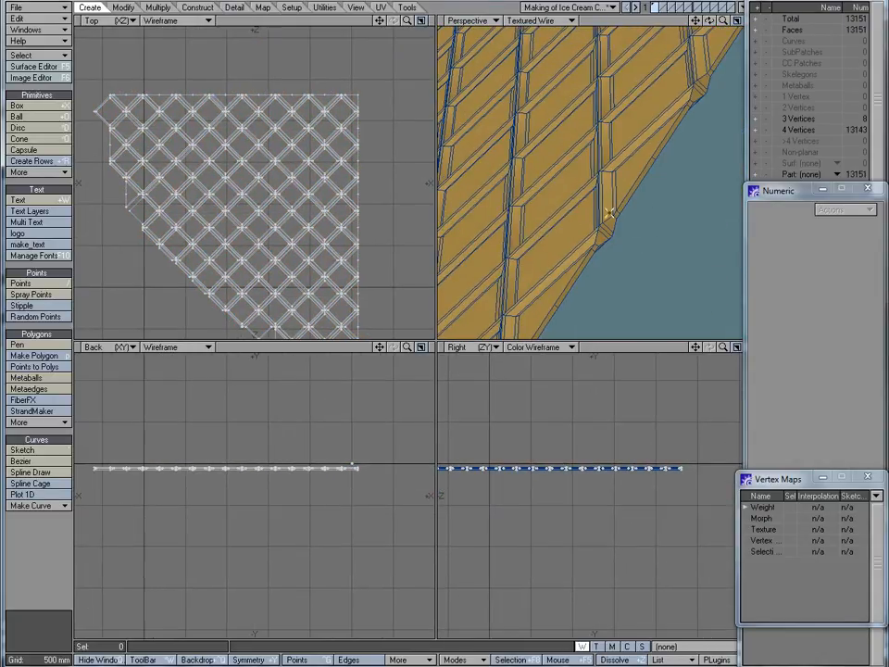
# - Locate and inspect the small box beside the tip of the cut waffle piece
pyautogui.press(',')
pyautogui.press(',')
pyautogui.press(',')
pyautogui.press(',')
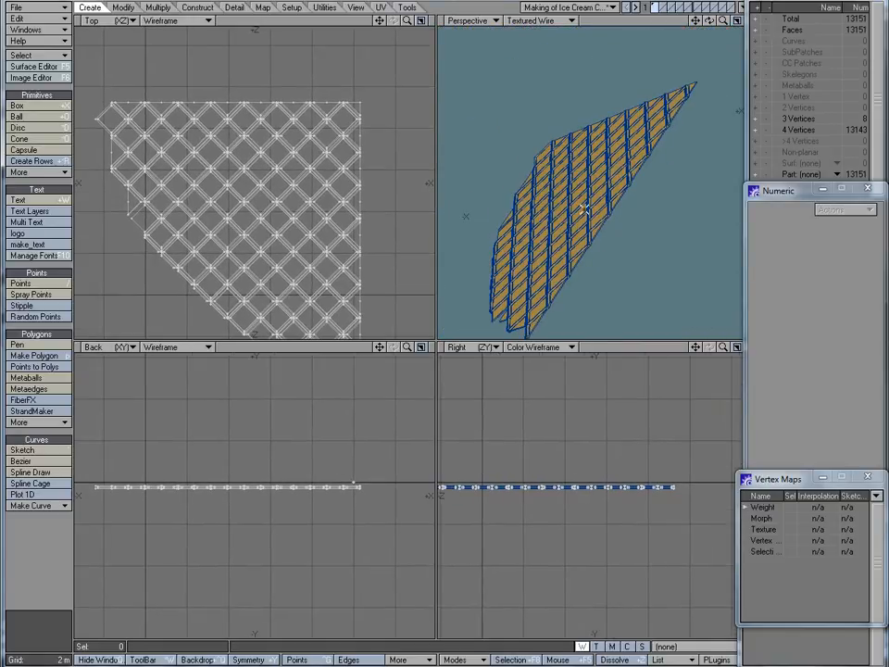
pyautogui.press(',')
pyautogui.press(',')
pyautogui.press(',')
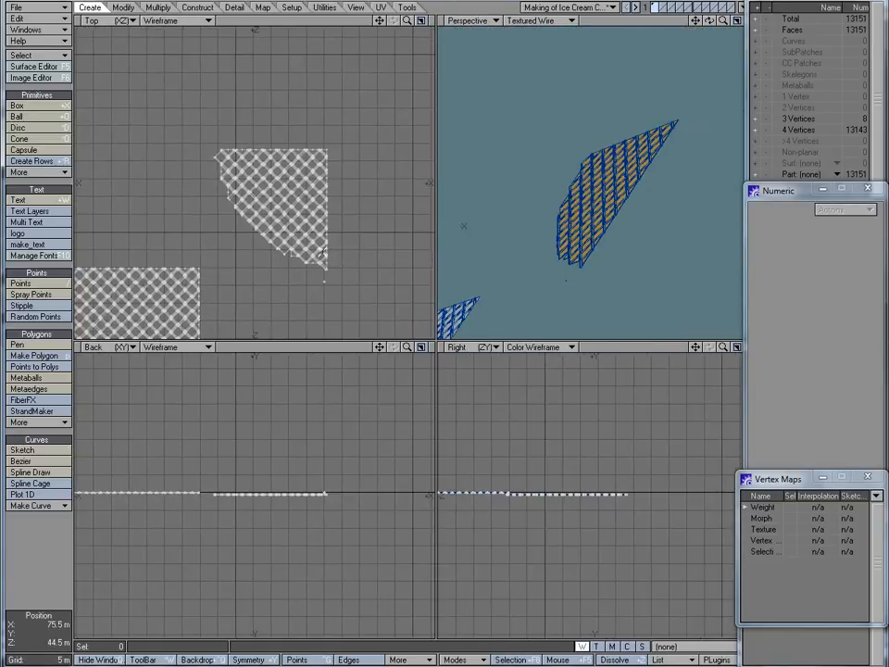
pyautogui.moveTo(318, 276); pyautogui.dragTo(318, 277, button='right')
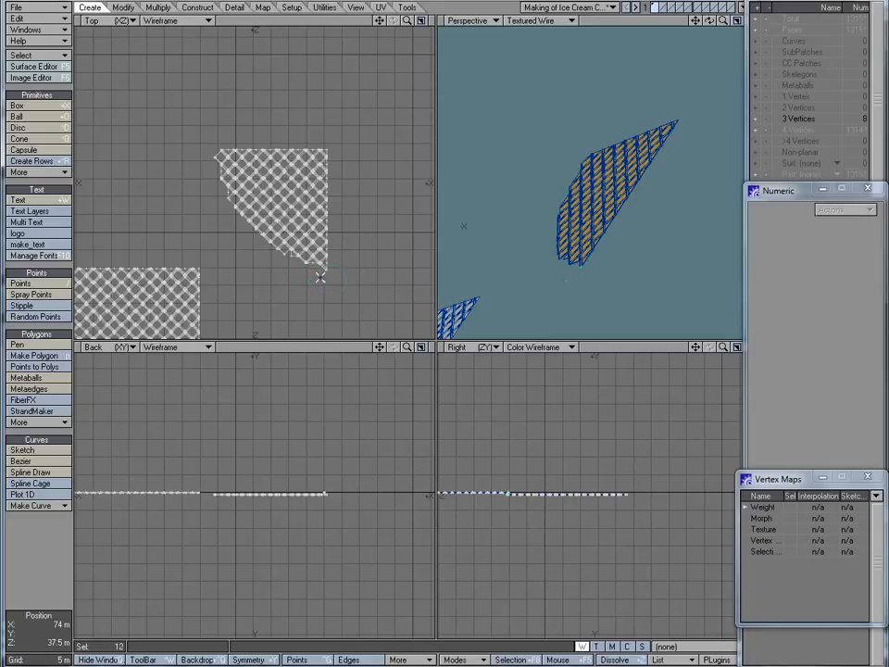
pyautogui.hotkey('shift', 'a')
pyautogui.press('/')
pyautogui.keyDown('alt'); pyautogui.moveTo(513, 278); pyautogui.dragTo(559, 254); pyautogui.keyUp('alt')
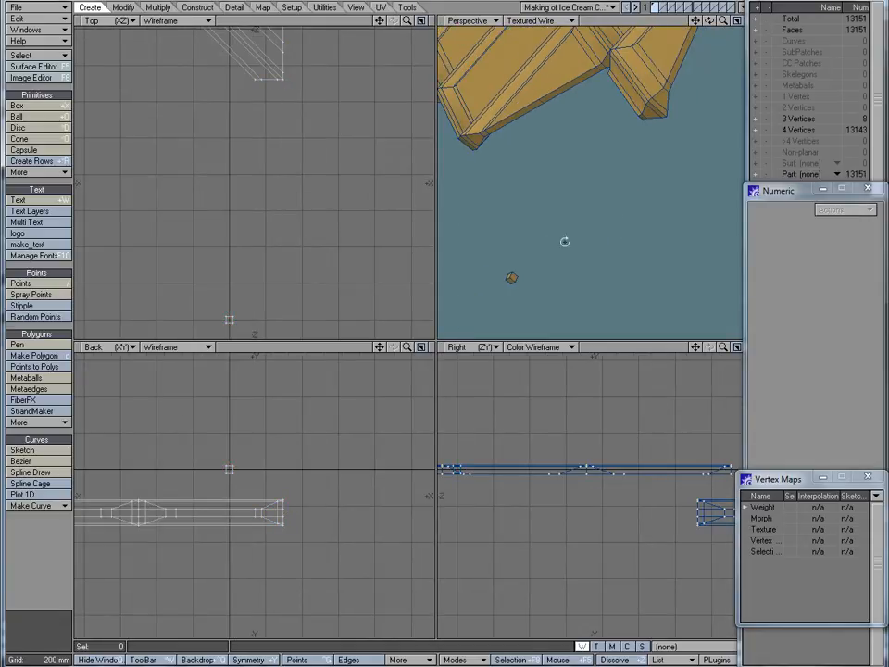
pyautogui.moveTo(559, 253); pyautogui.dragTo(550, 250, button='right')
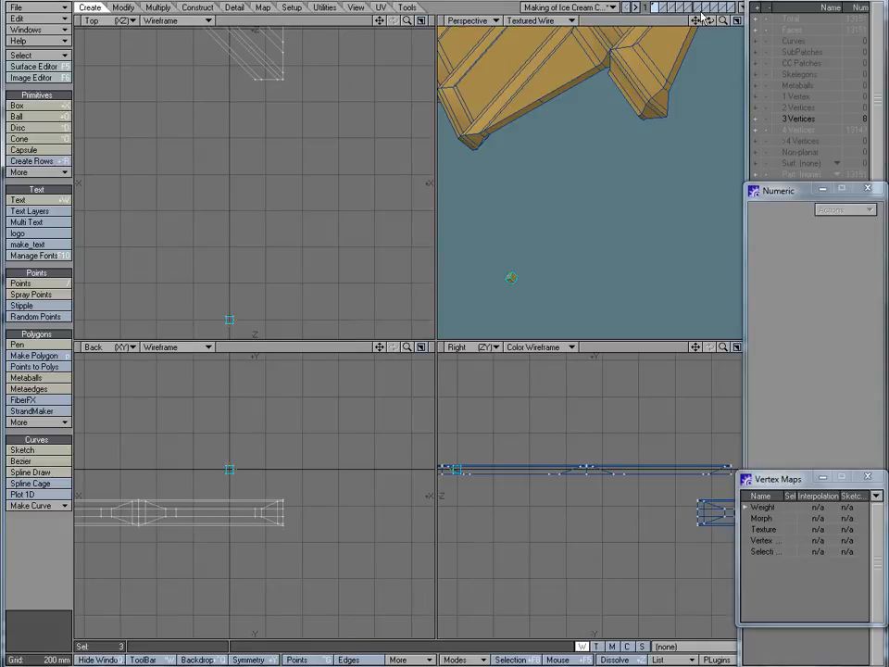
# - On the empty second layer, plot a parabolic polygon profile with the Plot1D function
pyautogui.click(664, 6)
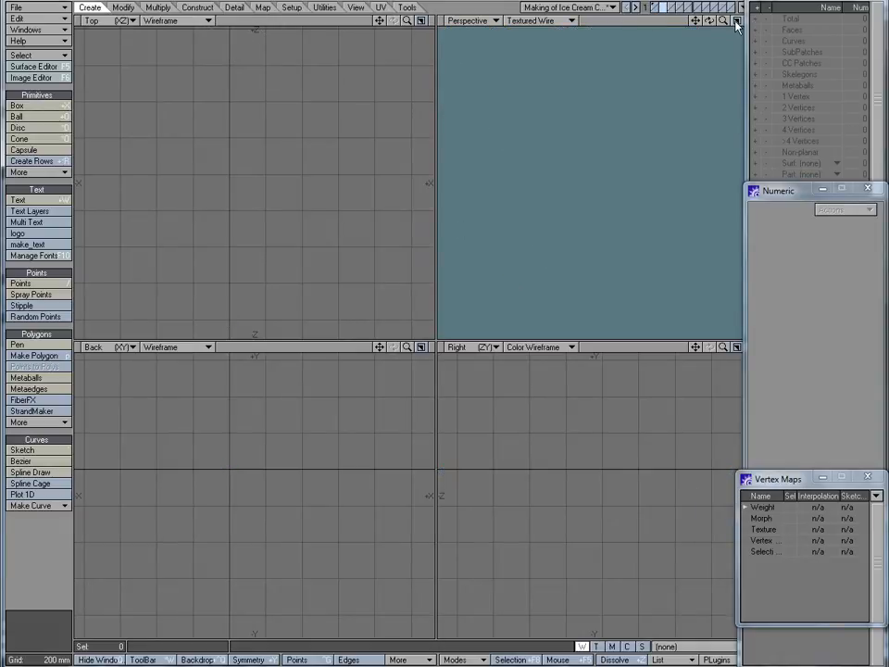
pyautogui.click(737, 20)
pyautogui.click(736, 20)
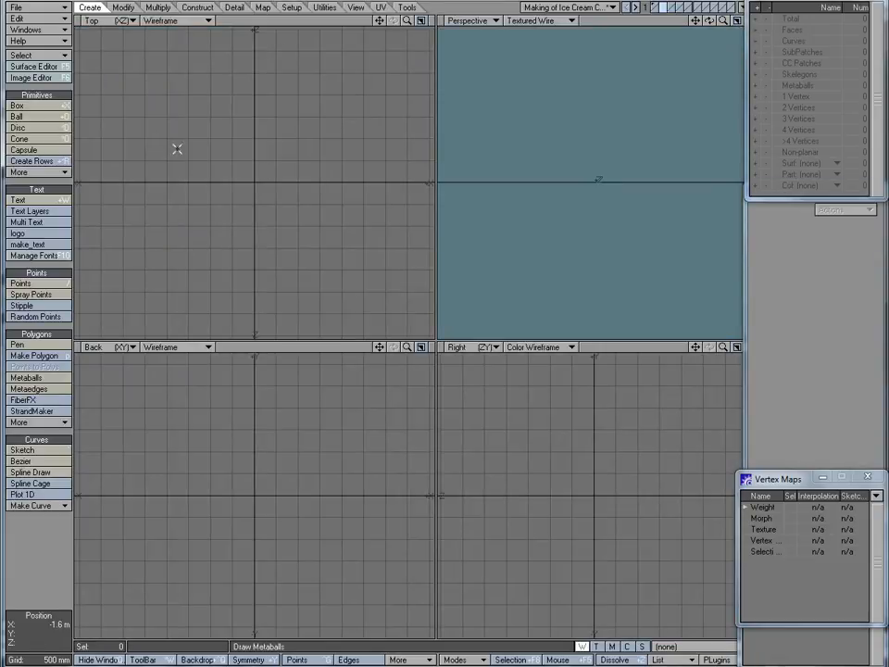
pyautogui.click(380, 6)
pyautogui.click(23, 374)
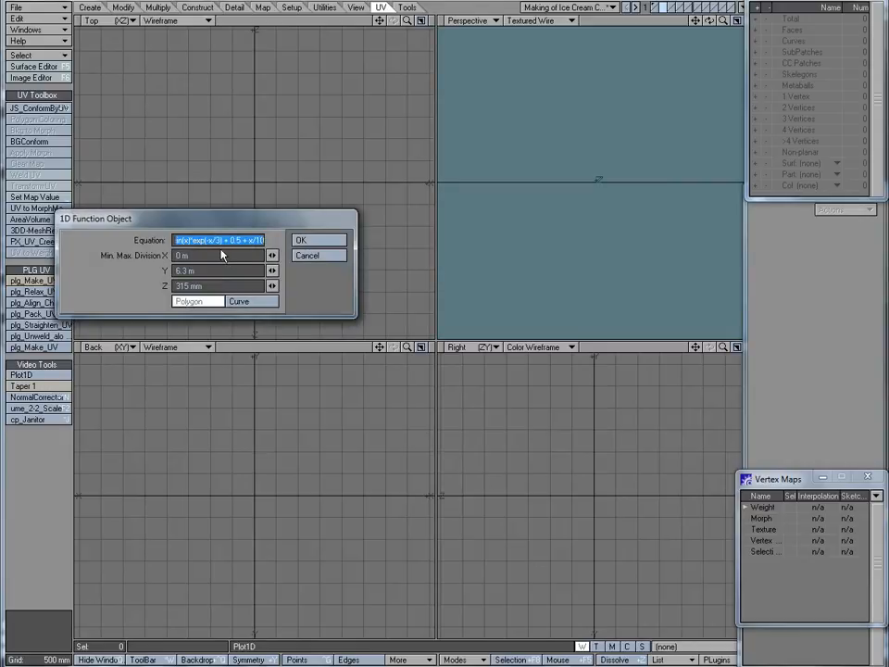
pyautogui.press('BackSpace')
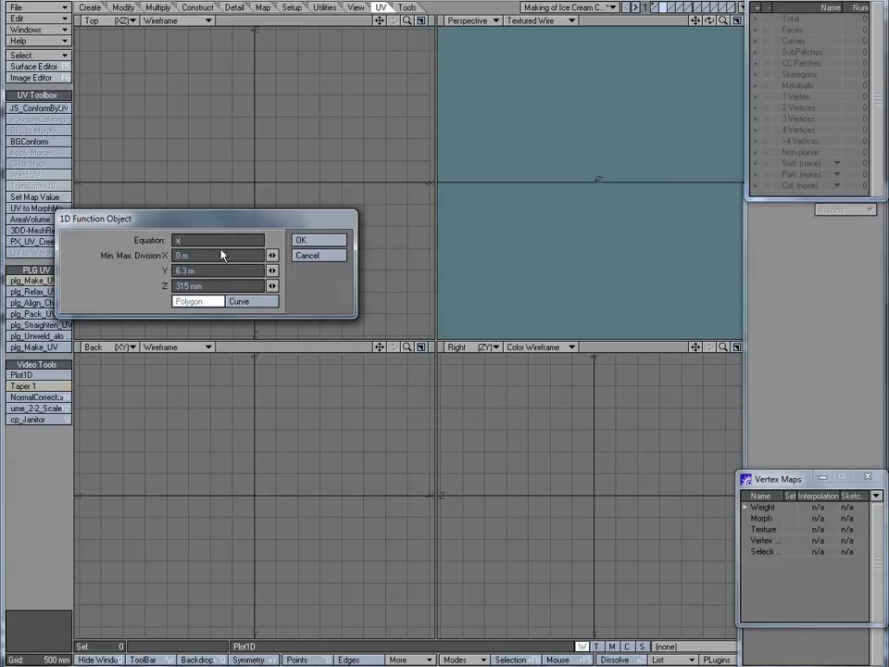
pyautogui.press('Return')
pyautogui.press('a')
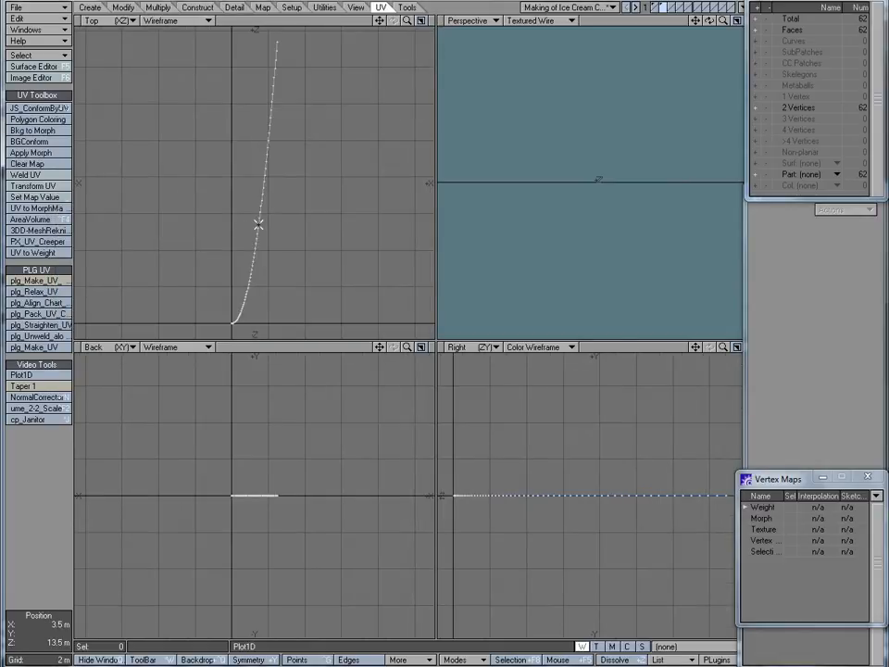
# - Flatten the plotted profile onto the Z axis and move the resulting line 8.5 m along X
pyautogui.hotkey('ctrl', 'v')
pyautogui.click(318, 241)
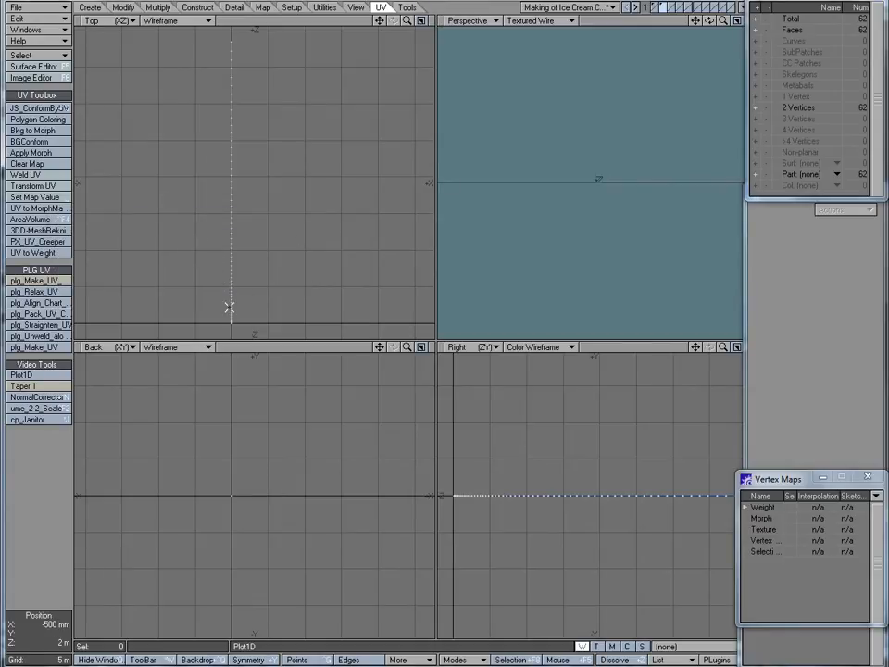
pyautogui.press('t')
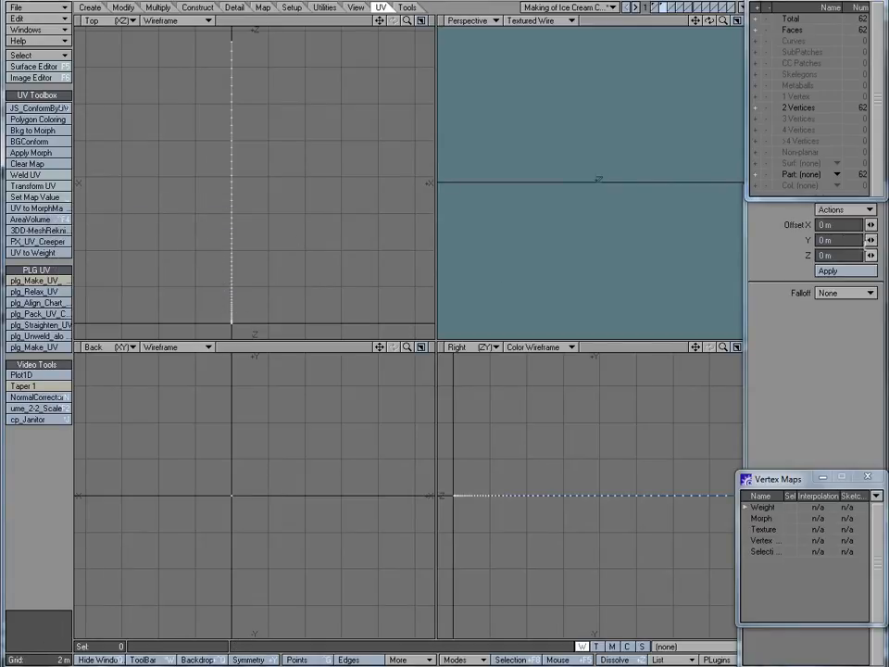
pyautogui.press('n')
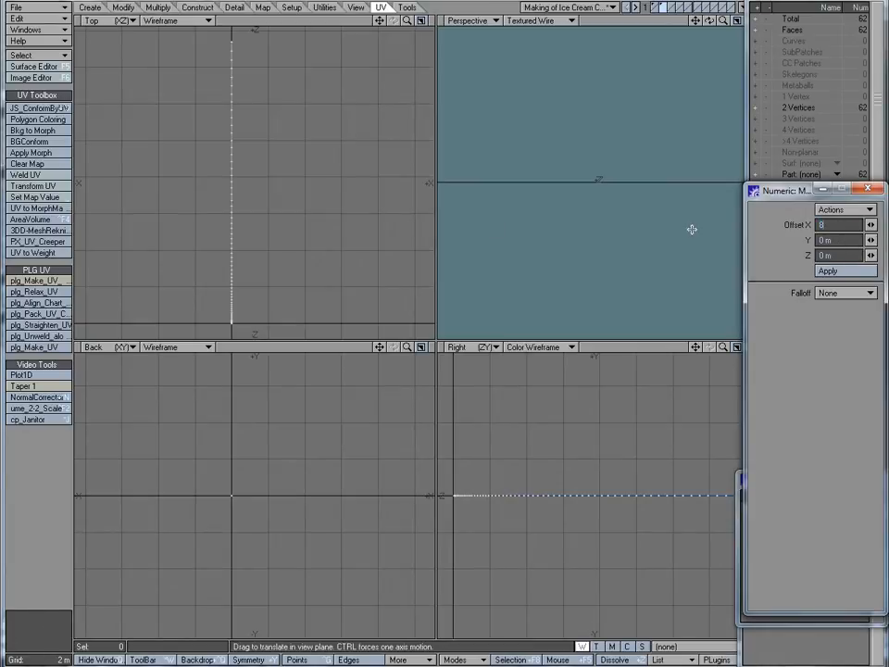
pyautogui.moveTo(295, 214); pyautogui.dragTo(360, 214)
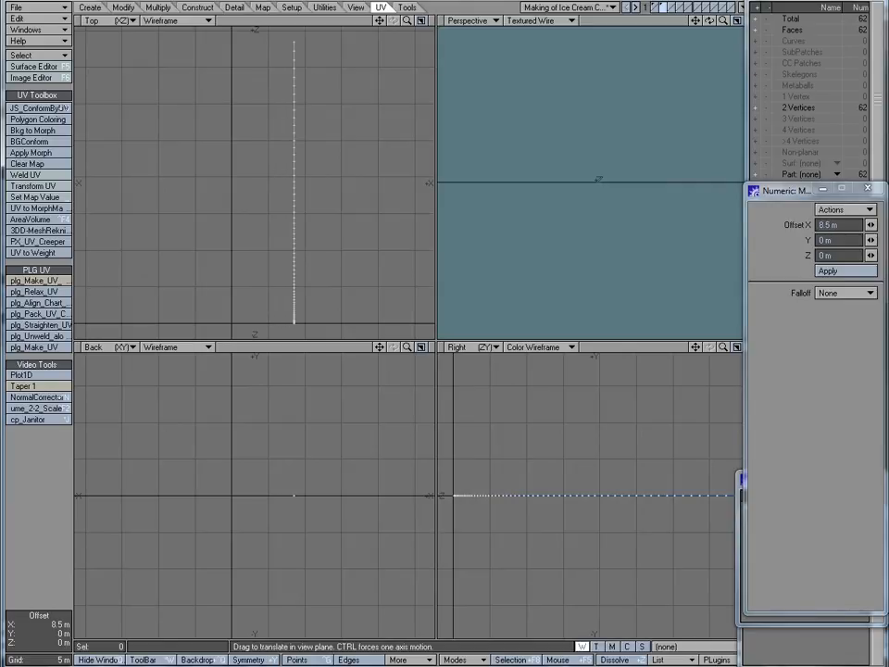
pyautogui.press('space')
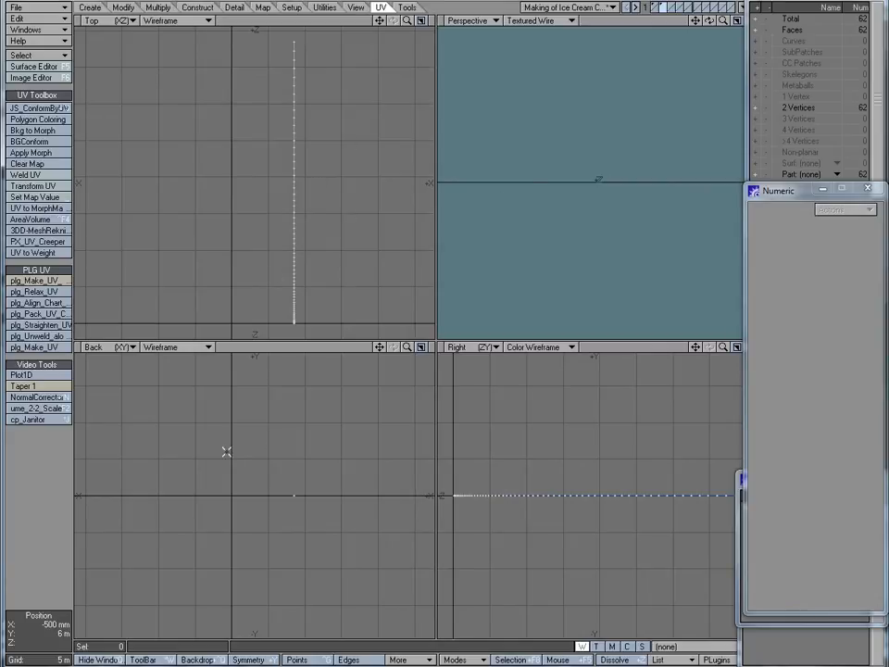
# - Lathe the line a full 360° around the Z axis with 48 sides to form a tube
pyautogui.hotkey('shift', 'l')
pyautogui.moveTo(225, 302); pyautogui.dragTo(224, 358)
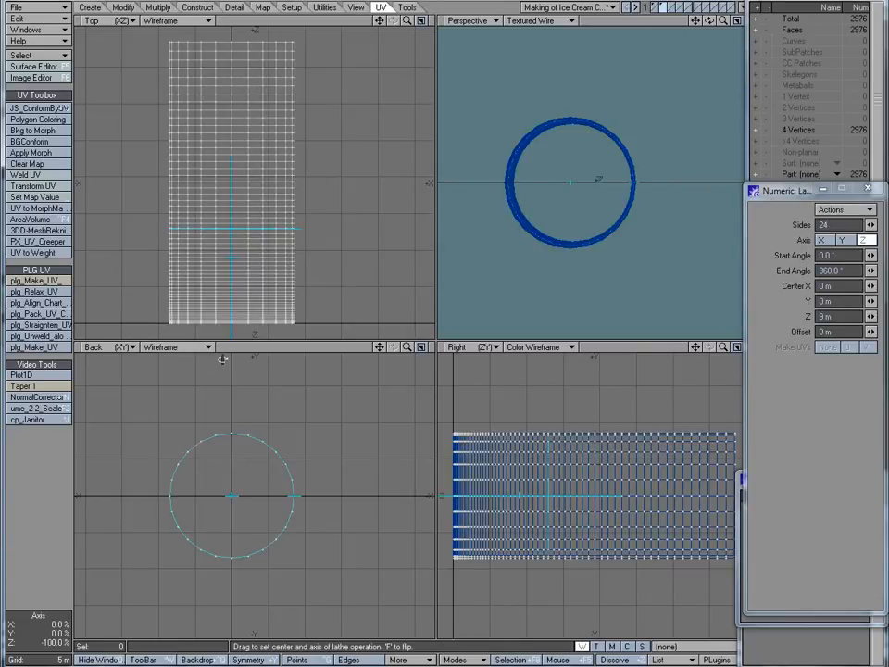
pyautogui.moveTo(854, 225); pyautogui.dragTo(650, 220)
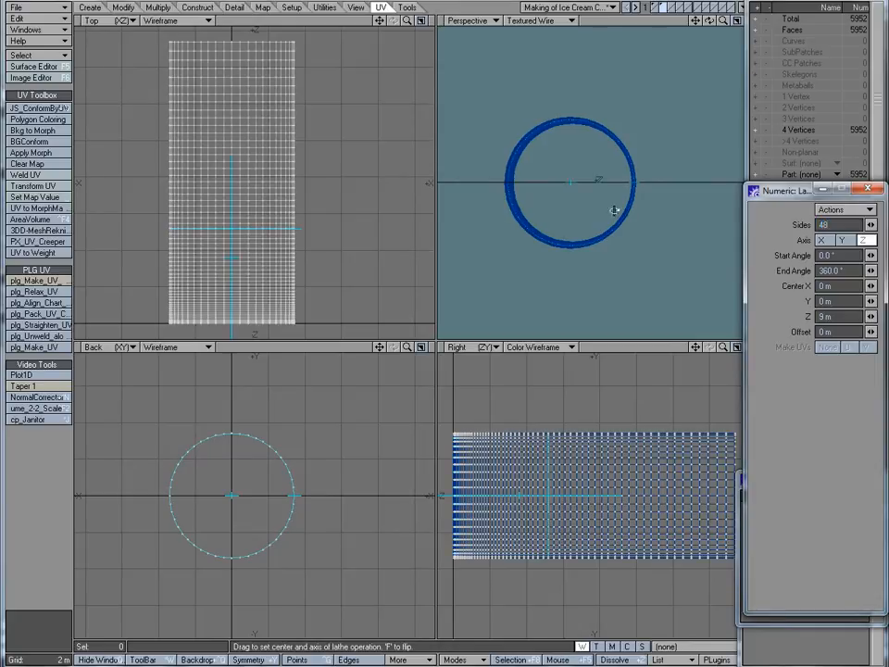
pyautogui.scroll(4, 231, 54)
pyautogui.keyDown('alt'); pyautogui.moveTo(289, 71); pyautogui.dragTo(333, 206); pyautogui.keyUp('alt')
pyautogui.press('space')
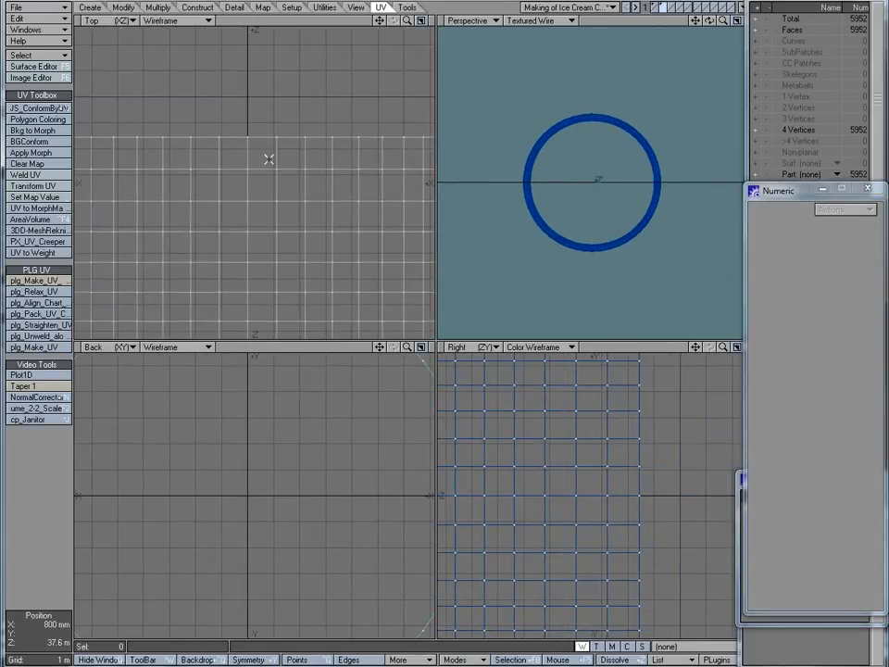
pyautogui.press('a')
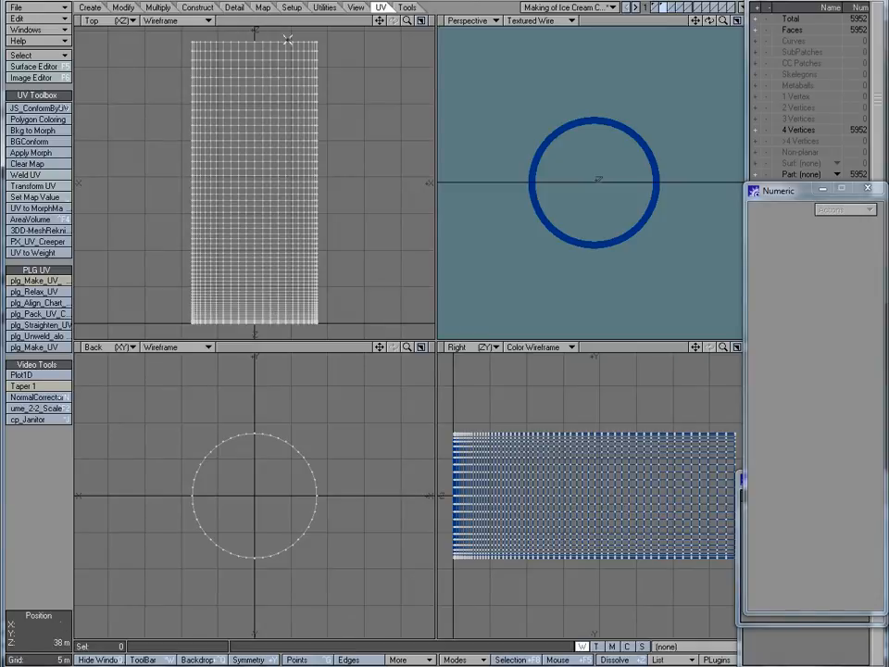
pyautogui.moveTo(302, 232); pyautogui.dragTo(338, 233, button='right')
pyautogui.press('/')
pyautogui.moveTo(149, 40)
pyautogui.mouseDown(button='right')
pyautogui.moveTo(332, 34)
pyautogui.moveTo(258, 33)
pyautogui.mouseUp(button='right')
pyautogui.press('/')
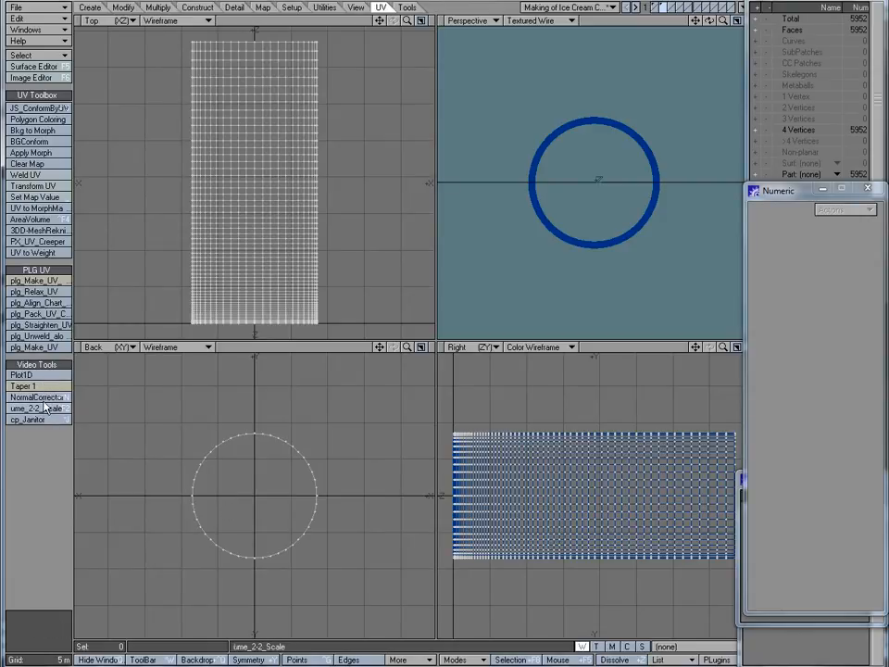
# - Try tapering the tube with a 61% factor using the Taper 1 tool, and undo the change
pyautogui.click(28, 385)
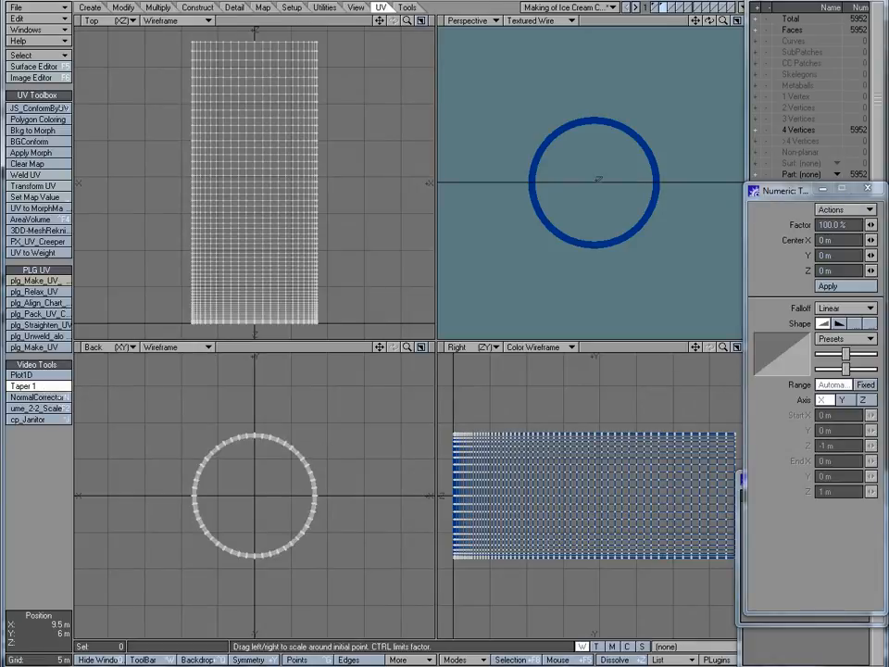
pyautogui.moveTo(325, 451); pyautogui.dragTo(292, 452)
pyautogui.hotkey('ctrl', 'z')
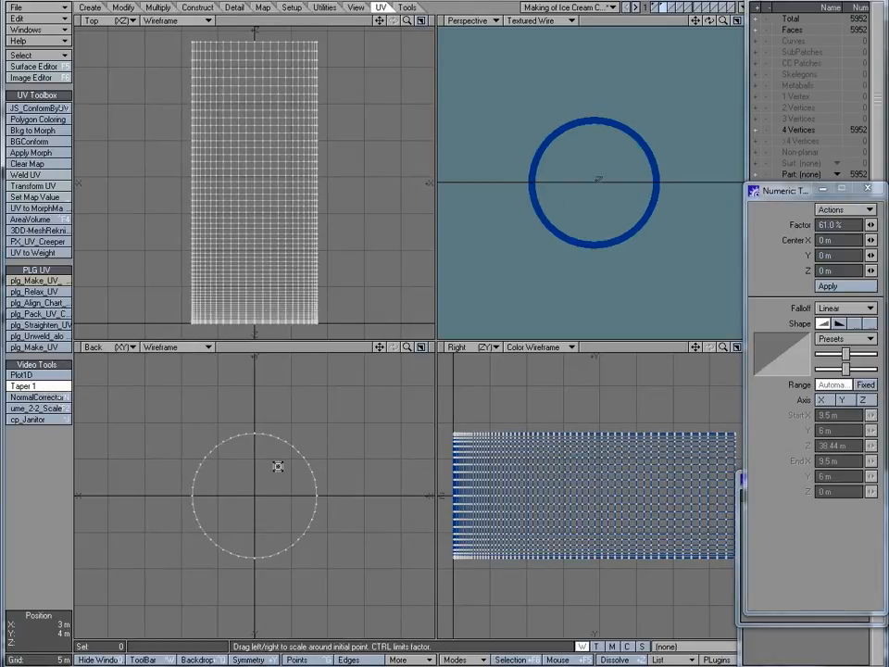
pyautogui.press('space')
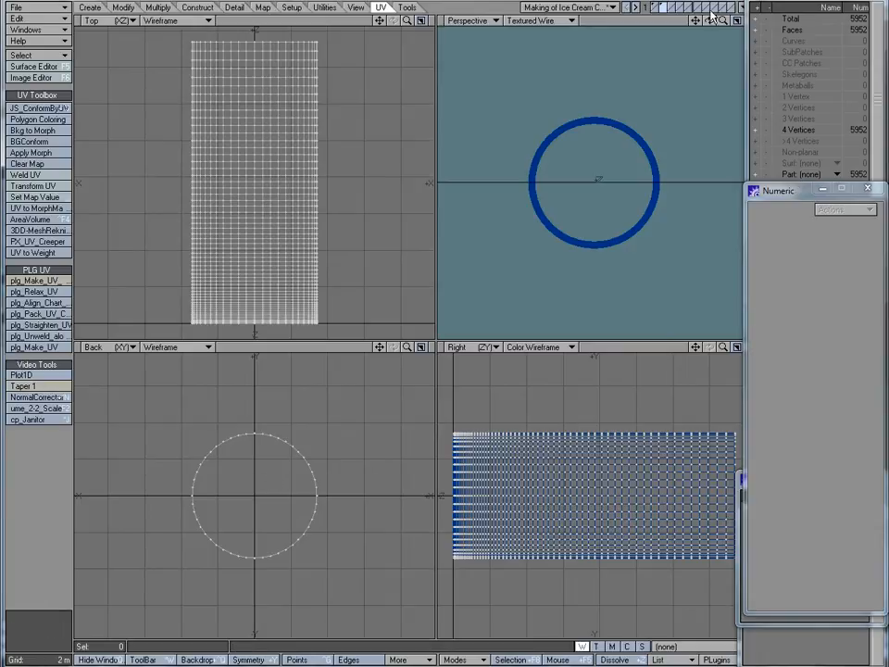
# - Copy the small box beside the cut waffle piece from the first layer into the tube's layer
pyautogui.click(652, 7)
pyautogui.press('a')
pyautogui.moveTo(398, 136)
pyautogui.keyDown('ctrl'); pyautogui.keyDown('alt'); pyautogui.mouseDown()
pyautogui.moveTo(515, 133)
pyautogui.moveTo(341, 164)
pyautogui.mouseUp(); pyautogui.keyUp('alt'); pyautogui.keyUp('ctrl')
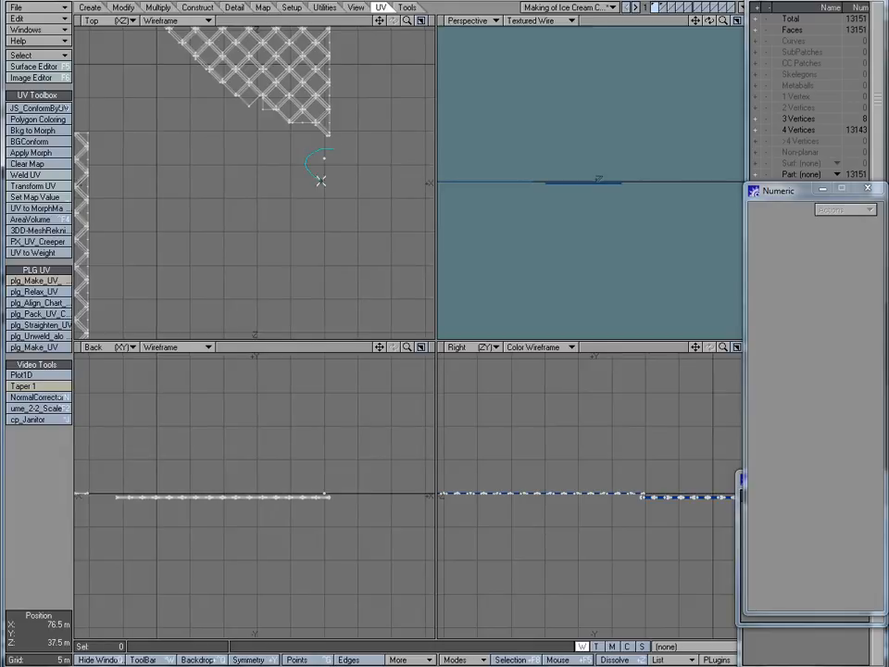
pyautogui.moveTo(307, 169); pyautogui.dragTo(313, 174, button='right')
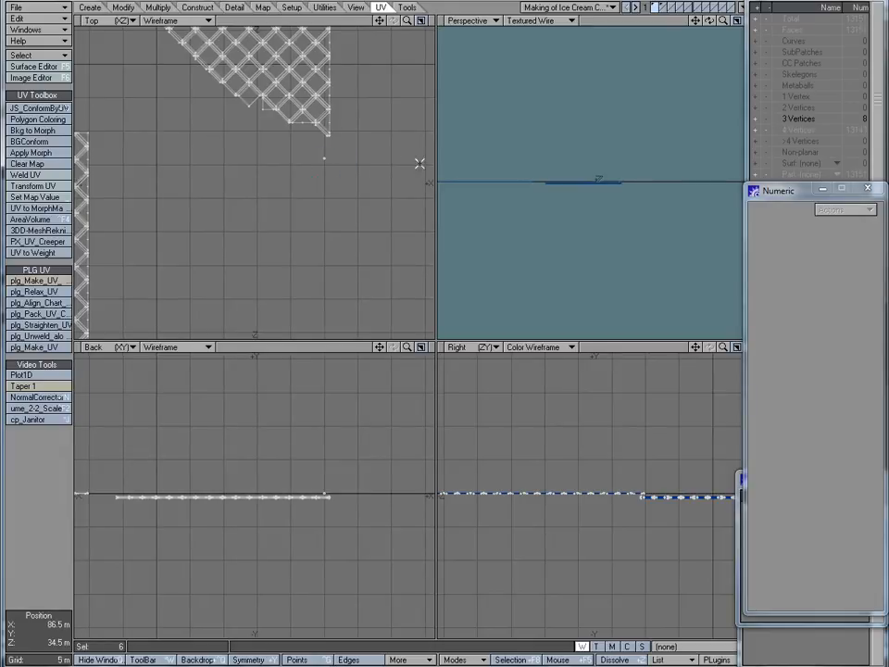
pyautogui.click(660, 7)
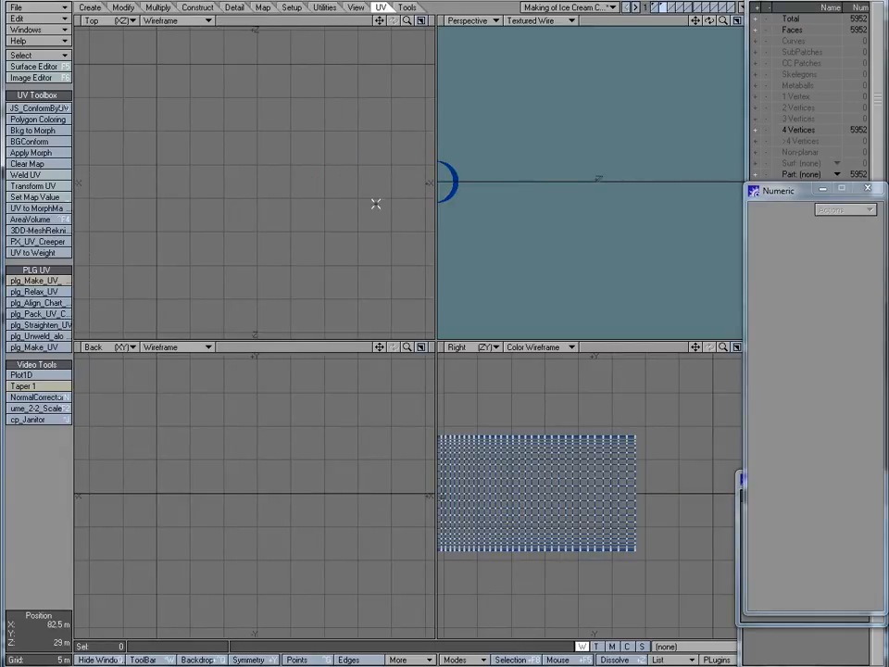
pyautogui.moveTo(318, 150); pyautogui.dragTo(327, 148, button='right')
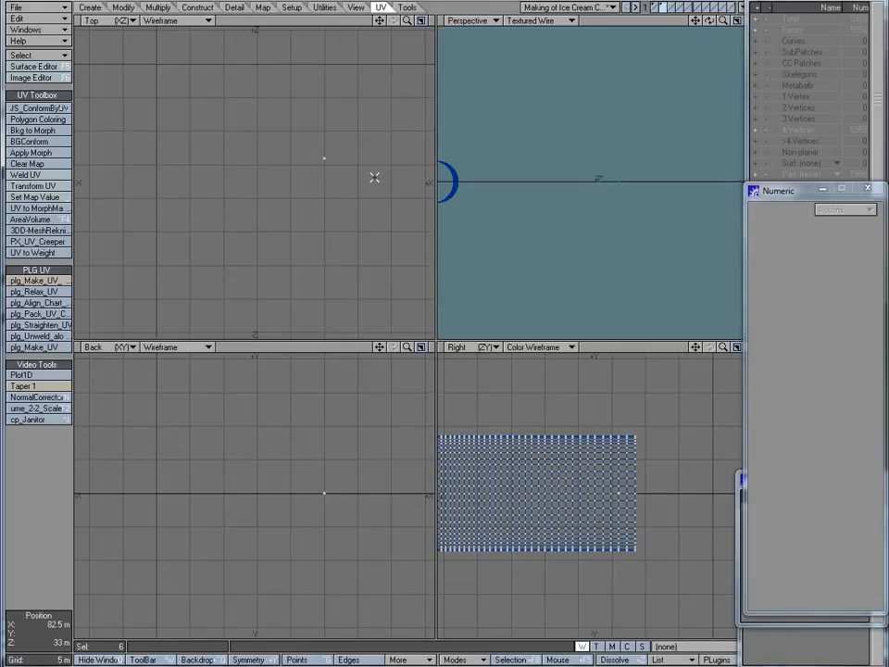
# - Center the pasted box on the origin and clear the selection
pyautogui.hotkey('shift', 'a')
pyautogui.keyDown('ctrl'); pyautogui.keyDown('alt'); pyautogui.moveTo(315, 480); pyautogui.dragTo(229, 480); pyautogui.keyUp('alt'); pyautogui.keyUp('ctrl')
pyautogui.keyDown('ctrl'); pyautogui.keyDown('alt'); pyautogui.moveTo(315, 241); pyautogui.dragTo(228, 228); pyautogui.keyUp('alt'); pyautogui.keyUp('ctrl')
pyautogui.moveTo(319, 219)
pyautogui.keyDown('ctrl'); pyautogui.keyDown('alt'); pyautogui.mouseDown()
pyautogui.moveTo(275, 218)
pyautogui.moveTo(317, 250)
pyautogui.moveTo(307, 446)
pyautogui.mouseUp(); pyautogui.keyUp('alt'); pyautogui.keyUp('ctrl')
pyautogui.press('/')
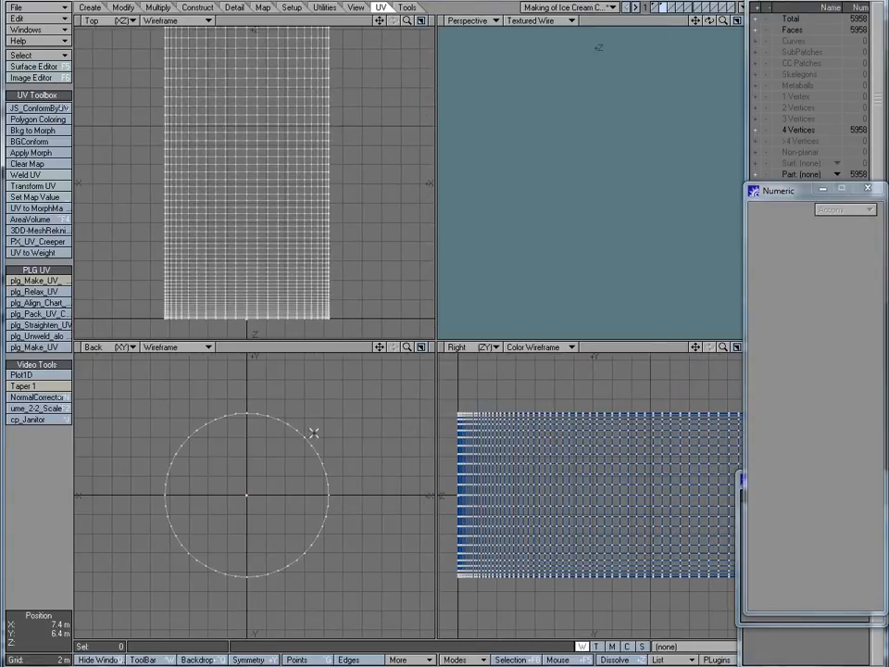
# - Taper only the connected tube into a cone whose narrow end closes tightly around the small box, finishing with an 86% factor
pyautogui.click(304, 435)
pyautogui.press(']')
pyautogui.click(31, 386)
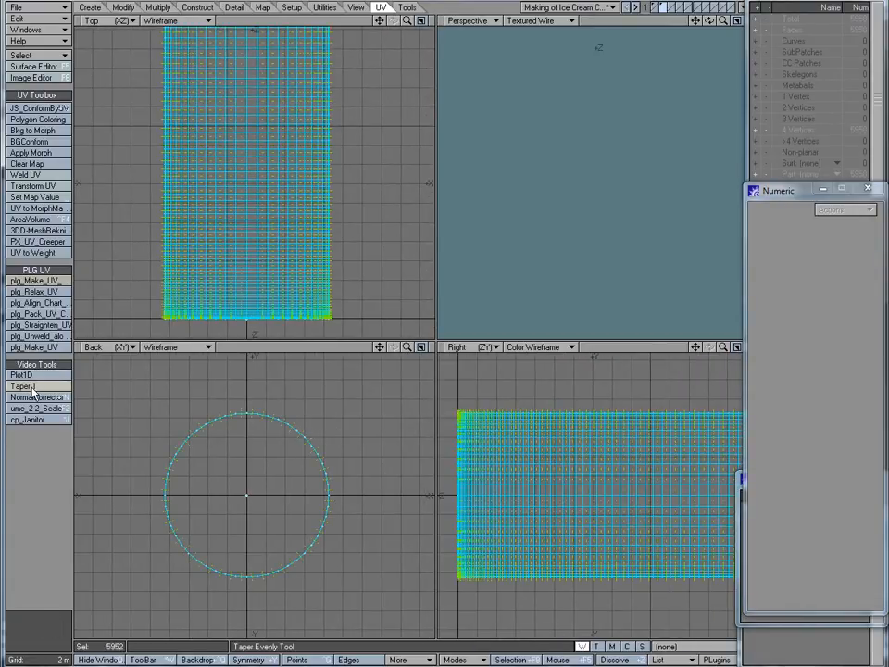
pyautogui.moveTo(278, 467); pyautogui.dragTo(388, 490)
pyautogui.keyDown('alt'); pyautogui.moveTo(296, 440); pyautogui.dragTo(381, 475); pyautogui.keyUp('alt')
pyautogui.moveTo(303, 473); pyautogui.dragTo(223, 478)
pyautogui.keyDown('ctrl'); pyautogui.keyDown('alt'); pyautogui.moveTo(165, 530); pyautogui.dragTo(247, 475); pyautogui.keyUp('alt'); pyautogui.keyUp('ctrl')
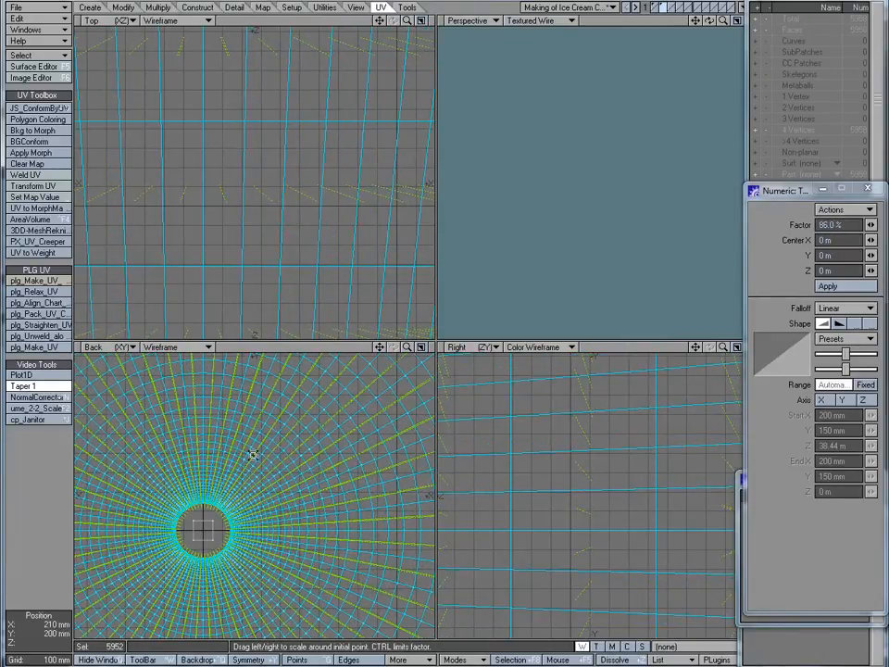
pyautogui.press('space')
pyautogui.click(225, 261)
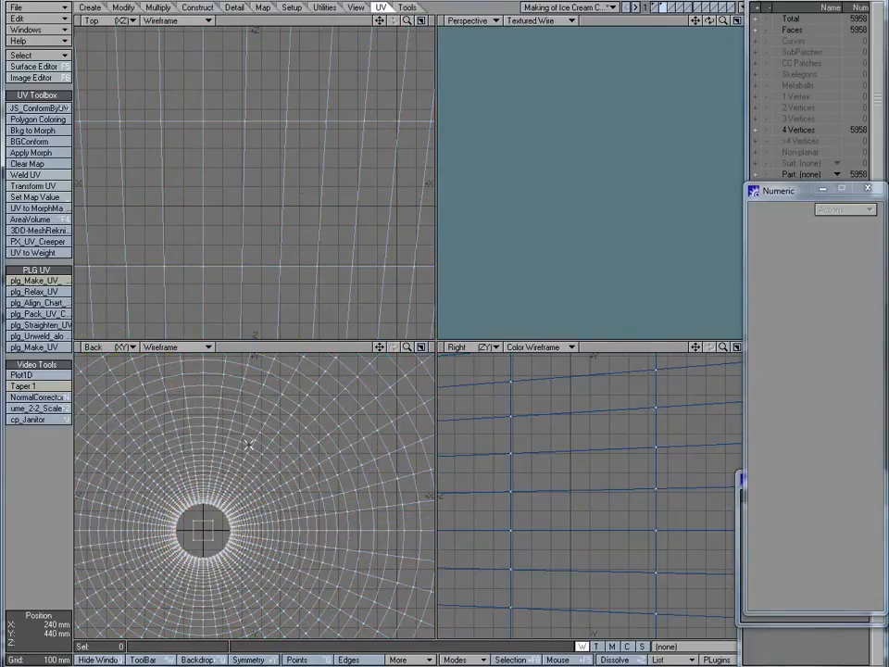
# - Delete the small reference box inside the cone's narrow end
pyautogui.keyDown('ctrl'); pyautogui.keyDown('alt'); pyautogui.moveTo(244, 510); pyautogui.dragTo(330, 495); pyautogui.keyUp('alt'); pyautogui.keyUp('ctrl')
pyautogui.click(195, 532)
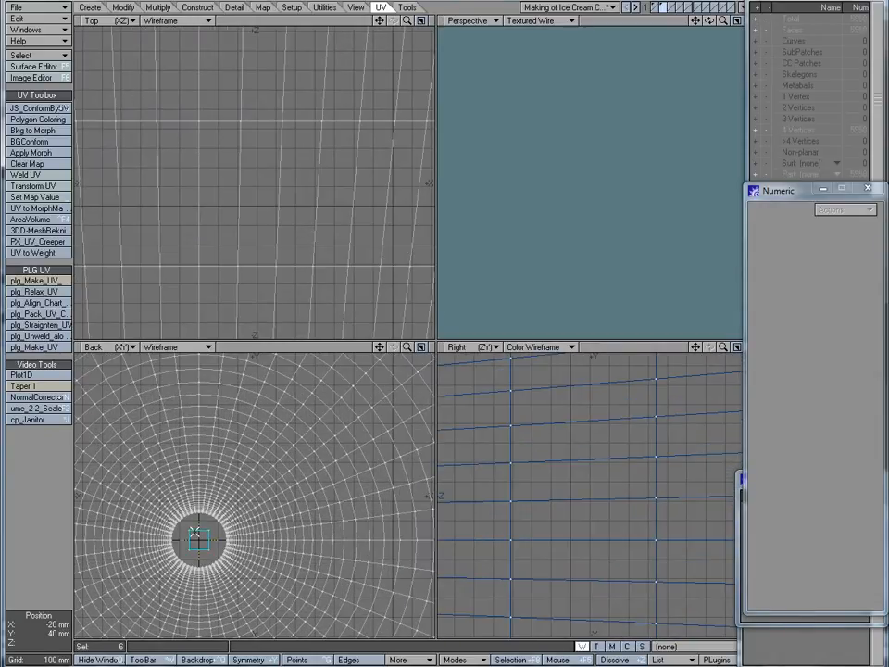
pyautogui.press('Delete')
pyautogui.press('a')
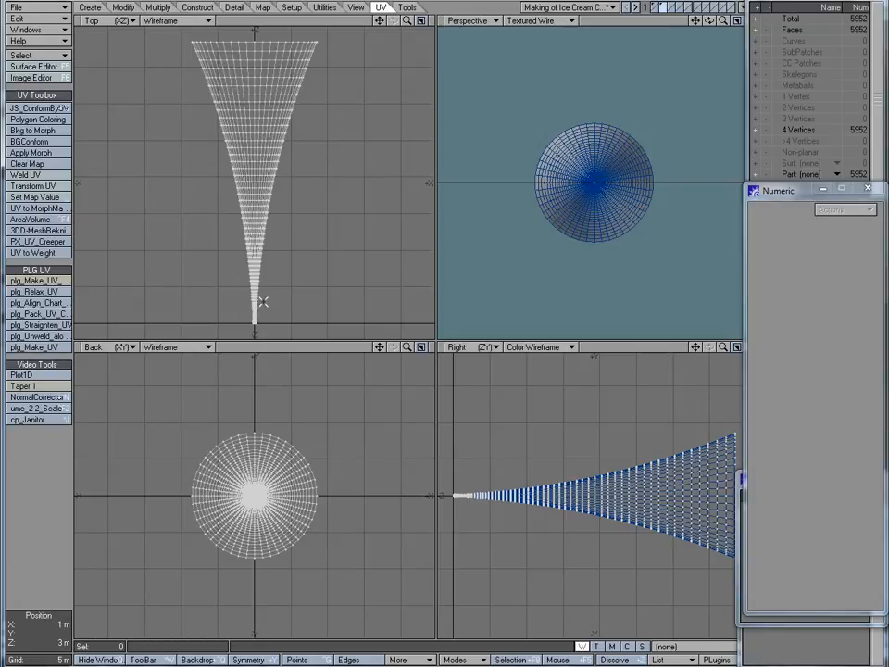
# - Undo the box deletion and the latest taper passes on the tube
pyautogui.hotkey('ctrl', 'z')
pyautogui.hotkey('ctrl', 'z')
pyautogui.hotkey('ctrl', 'z')
pyautogui.hotkey('ctrl', 'z')
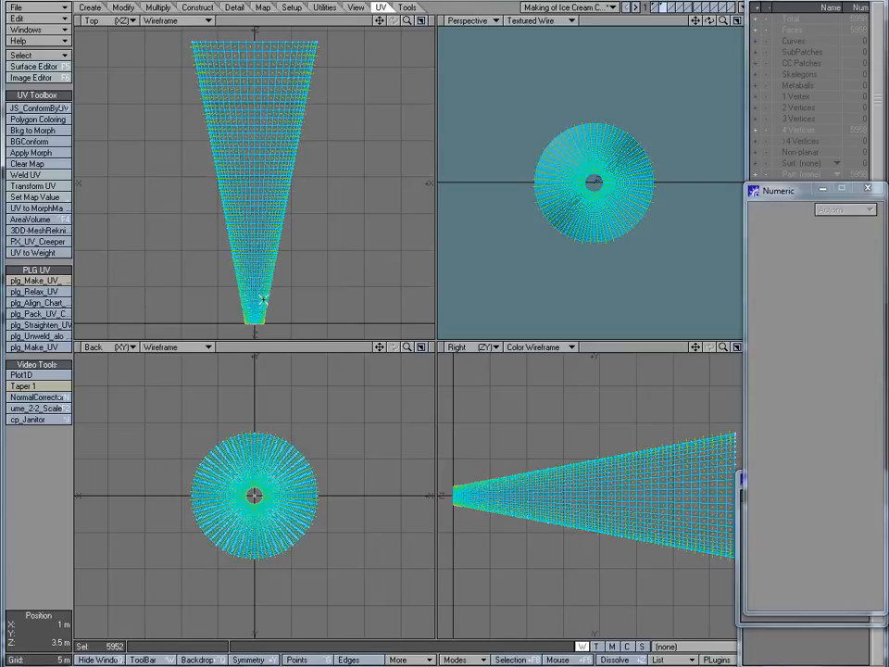
# - Taper the selected tube around the origin with Taper 1 at a 2% factor, narrowing its end toward the small box
pyautogui.click(46, 387)
pyautogui.keyDown('ctrl'); pyautogui.keyDown('alt'); pyautogui.moveTo(288, 499); pyautogui.dragTo(394, 471); pyautogui.keyUp('alt'); pyautogui.keyUp('ctrl')
pyautogui.keyDown('ctrl'); pyautogui.keyDown('alt'); pyautogui.moveTo(178, 456); pyautogui.dragTo(230, 441); pyautogui.keyUp('alt'); pyautogui.keyUp('ctrl')
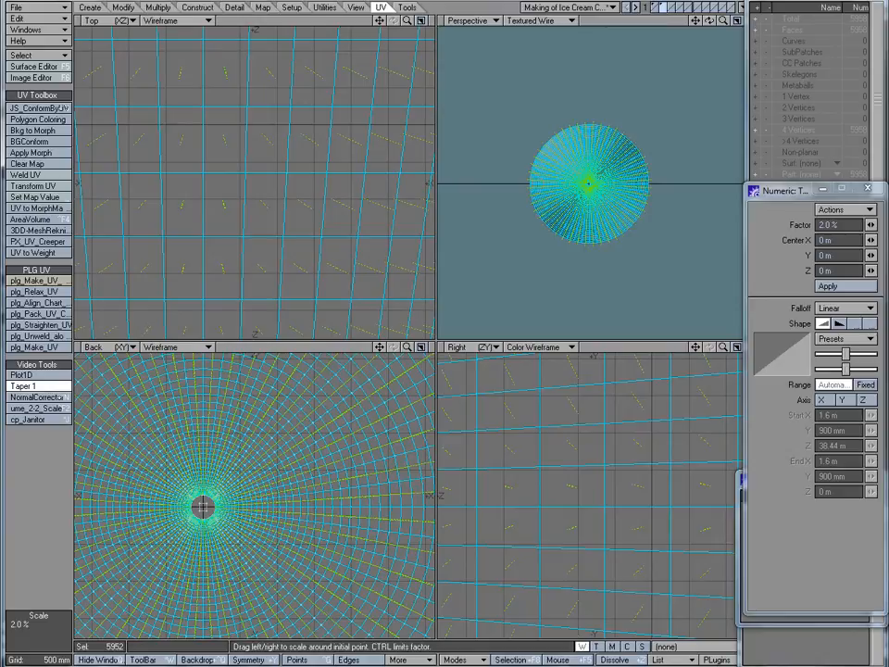
pyautogui.press('g')
pyautogui.keyDown('ctrl'); pyautogui.keyDown('alt'); pyautogui.moveTo(208, 504); pyautogui.dragTo(298, 473); pyautogui.keyUp('alt'); pyautogui.keyUp('ctrl')
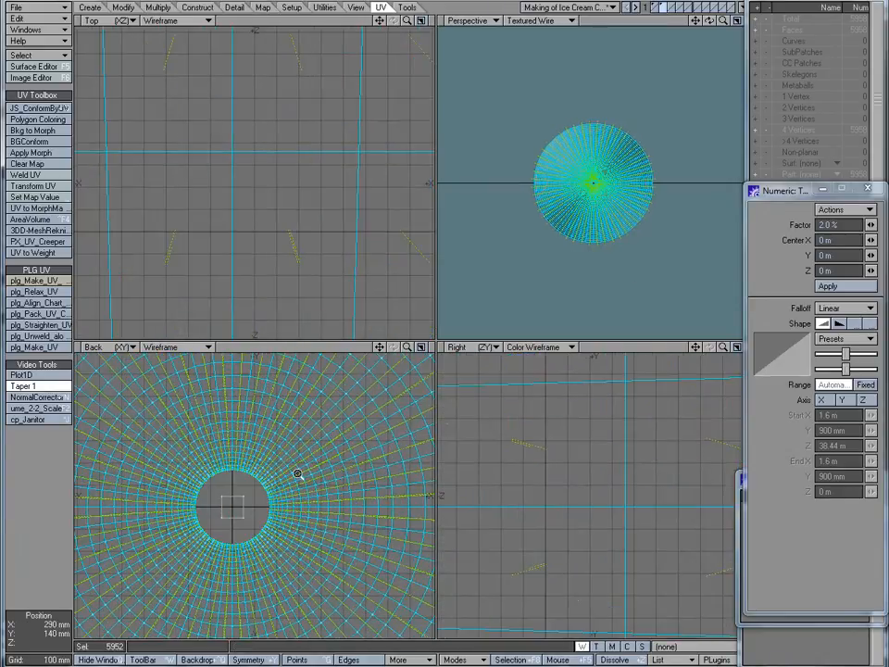
pyautogui.press('a')
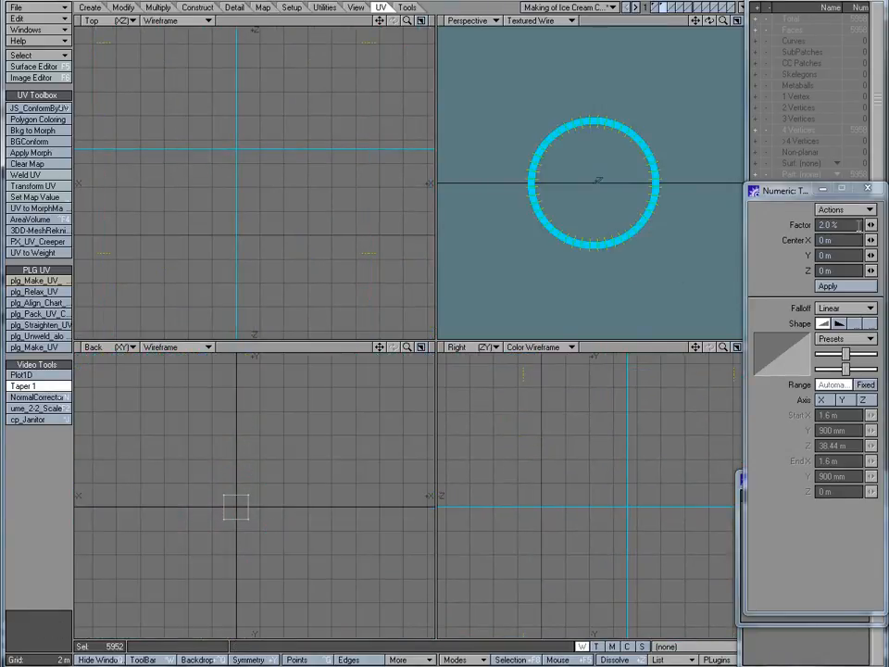
# - Try a 1.5% taper factor on the tube, compare the opening with the small box, and undo it
pyautogui.click(859, 225)
pyautogui.write('1.5')
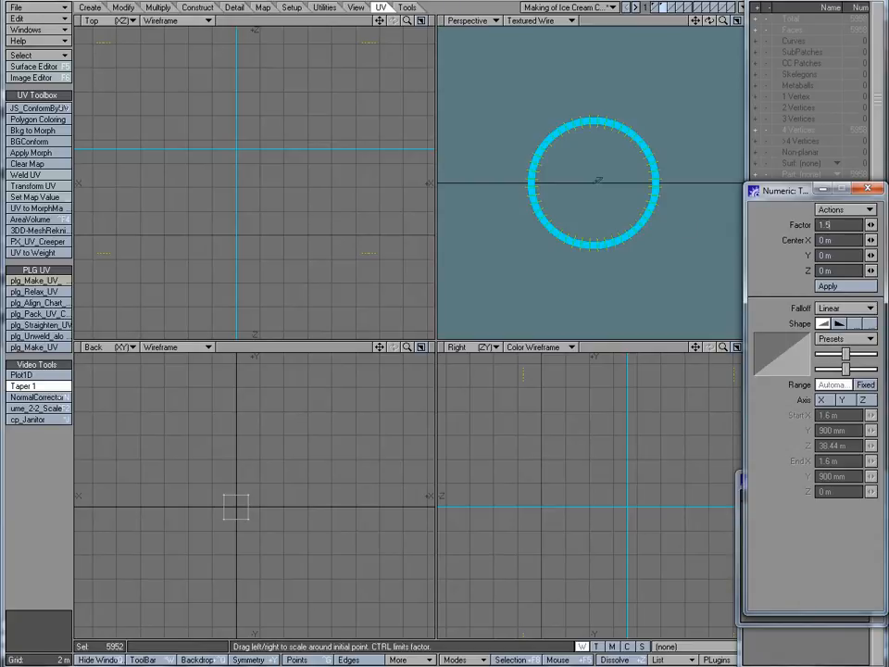
pyautogui.click(842, 289)
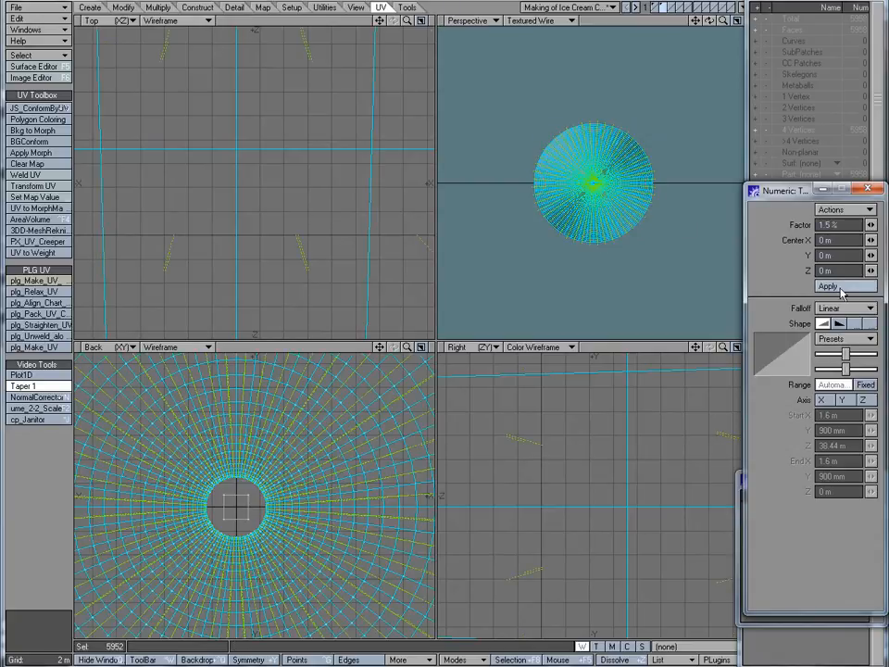
pyautogui.keyDown('ctrl'); pyautogui.keyDown('alt'); pyautogui.moveTo(241, 510); pyautogui.dragTo(294, 500); pyautogui.keyUp('alt'); pyautogui.keyUp('ctrl')
pyautogui.hotkey('ctrl', 'z')
# - Apply the taper to the tube with a 2% factor and leave the Taper tool
pyautogui.click(839, 225)
pyautogui.moveTo(839, 225); pyautogui.dragTo(700, 243)
pyautogui.write('2')
pyautogui.press('Tab')
pyautogui.click(840, 288)
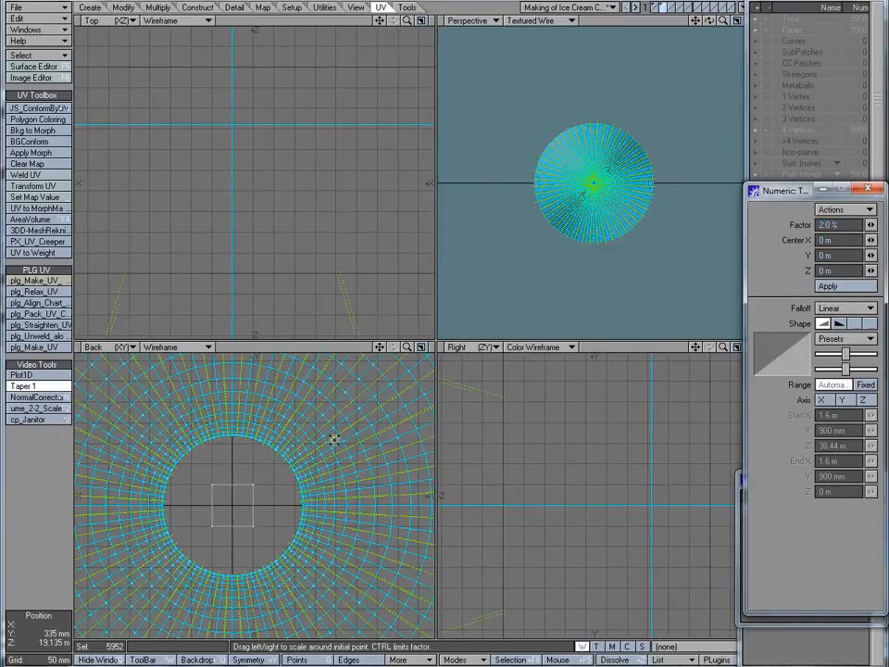
pyautogui.press('space')
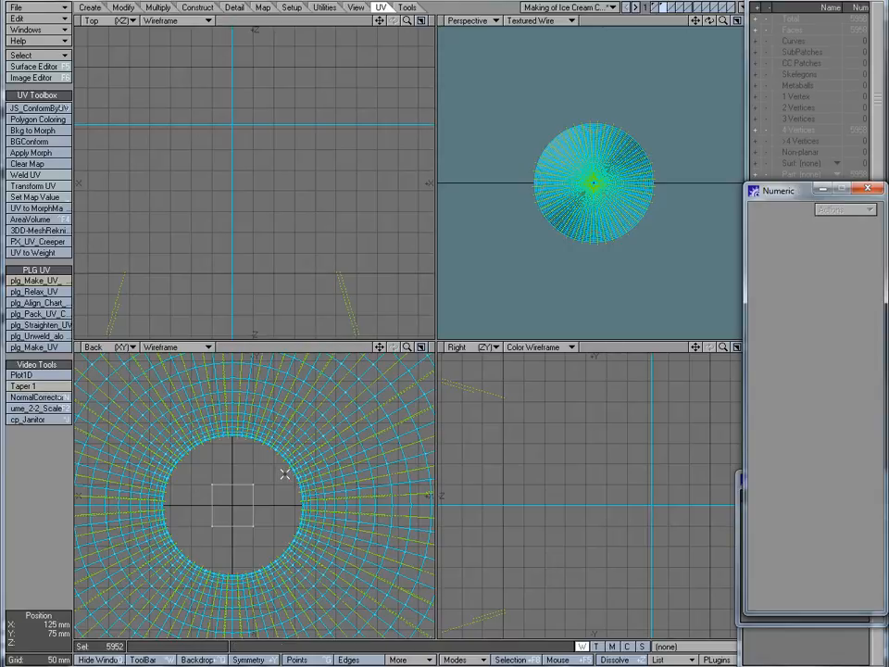
# - Clear the cone's selection and delete the connected small box inside its narrow opening
pyautogui.click(285, 474)
pyautogui.click(253, 497)
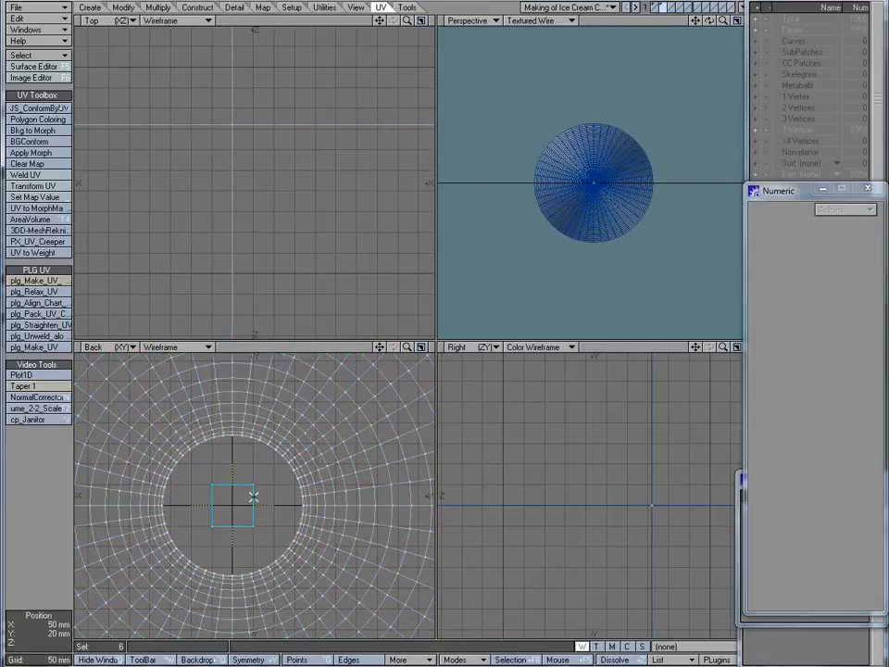
pyautogui.press('Delete')
pyautogui.press('a')
# - Remove the duplicate set of polygons from the cone so a single-sided surface remains
pyautogui.keyDown('alt'); pyautogui.moveTo(597, 143); pyautogui.dragTo(589, 247); pyautogui.keyUp('alt')
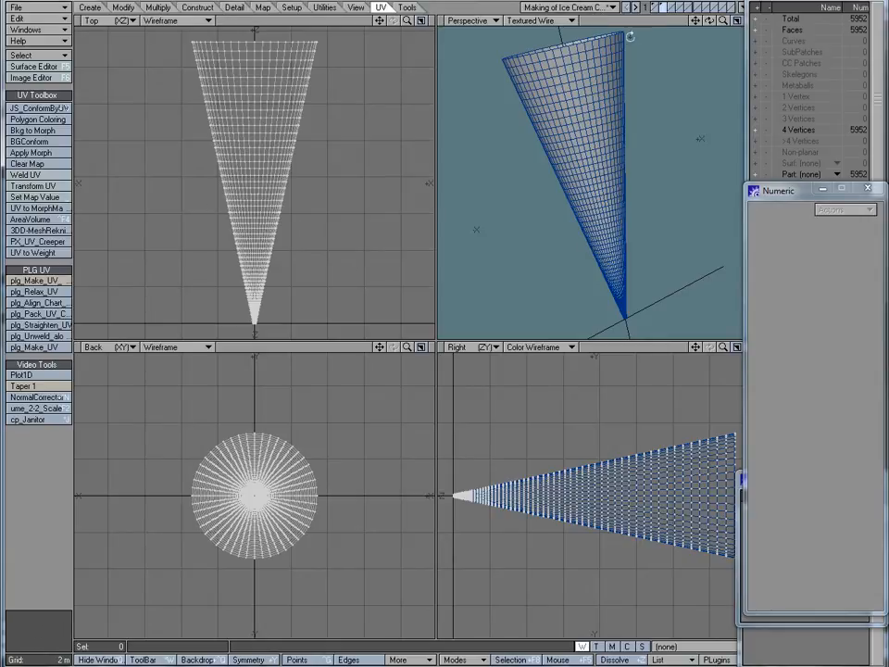
pyautogui.keyDown('alt'); pyautogui.moveTo(573, 71); pyautogui.dragTo(585, 81); pyautogui.keyUp('alt')
pyautogui.moveTo(564, 39)
pyautogui.mouseDown()
pyautogui.moveTo(545, 43)
pyautogui.moveTo(525, 144)
pyautogui.moveTo(571, 347)
pyautogui.mouseUp()
pyautogui.press(']')
pyautogui.keyDown('ctrl'); pyautogui.keyDown('shift'); pyautogui.moveTo(651, 358); pyautogui.dragTo(649, 369); pyautogui.keyUp('shift'); pyautogui.keyUp('ctrl')
pyautogui.keyDown('alt'); pyautogui.moveTo(613, 129); pyautogui.dragTo(615, 165); pyautogui.keyUp('alt')
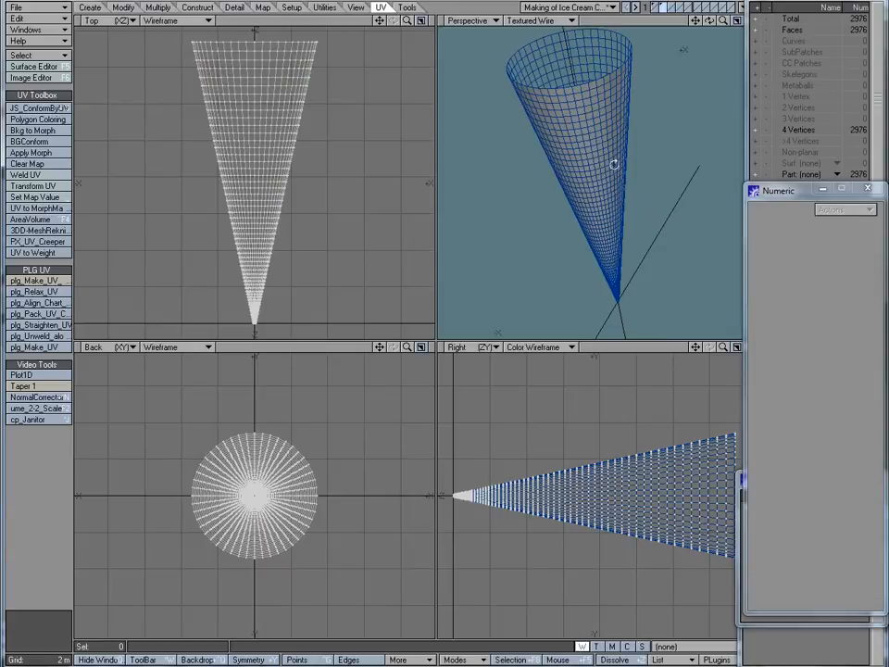
# - Select the loop of points running from tip to rim on the cone's X-axis side and unweld it
pyautogui.keyDown('alt'); pyautogui.keyDown('shift'); pyautogui.moveTo(582, 73); pyautogui.dragTo(574, 87); pyautogui.keyUp('shift'); pyautogui.keyUp('alt')
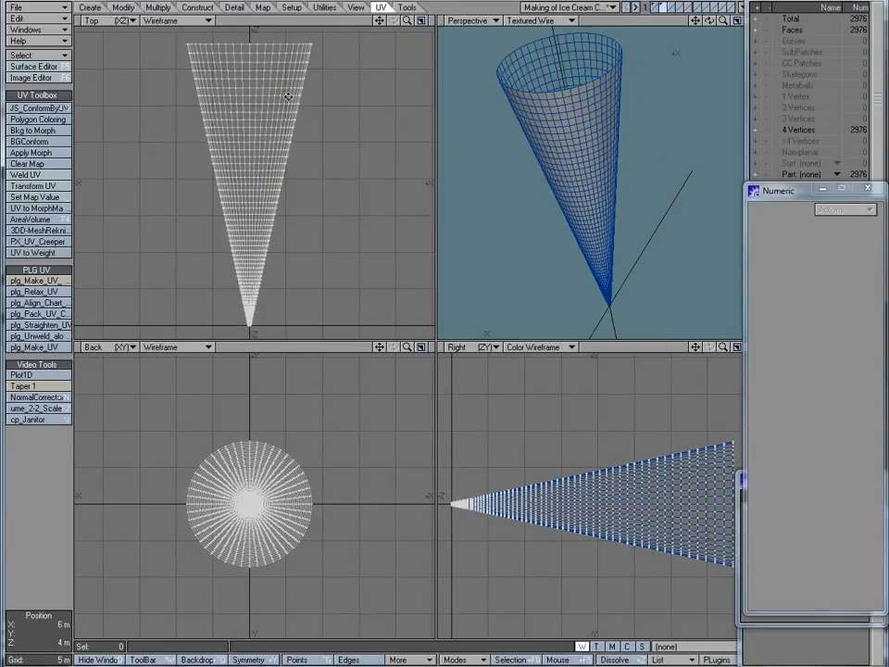
pyautogui.scroll(5, 281, 524)
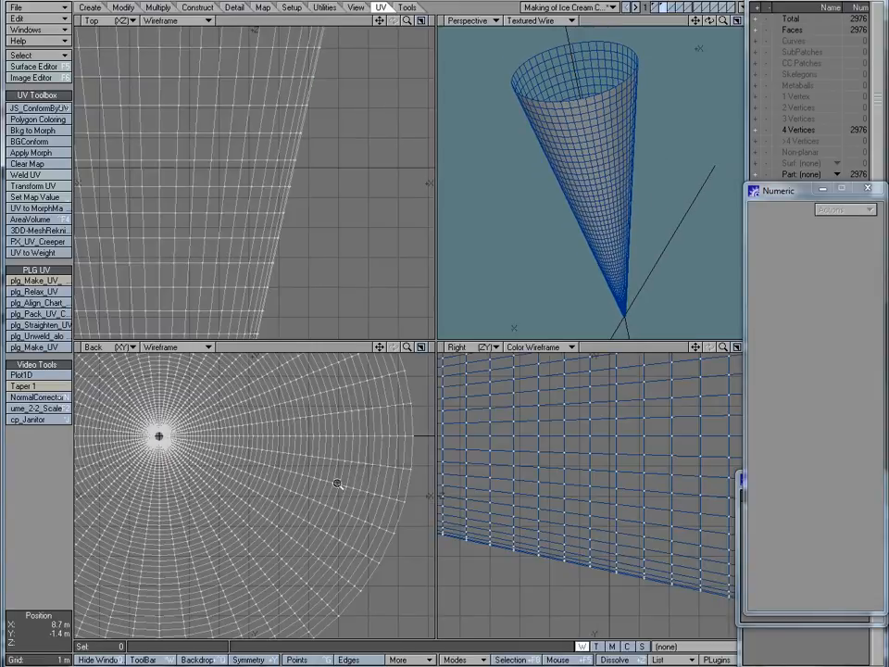
pyautogui.scroll(10, 158, 433)
pyautogui.scroll(2, 160, 438)
pyautogui.hotkey('ctrl', 'g')
pyautogui.moveTo(162, 452); pyautogui.dragTo(176, 451)
pyautogui.keyDown('ctrl'); pyautogui.keyDown('shift'); pyautogui.rightClick(189, 444); pyautogui.keyUp('shift'); pyautogui.keyUp('ctrl')
pyautogui.keyDown('ctrl'); pyautogui.keyDown('shift'); pyautogui.rightClick(191, 449); pyautogui.keyUp('shift'); pyautogui.keyUp('ctrl')
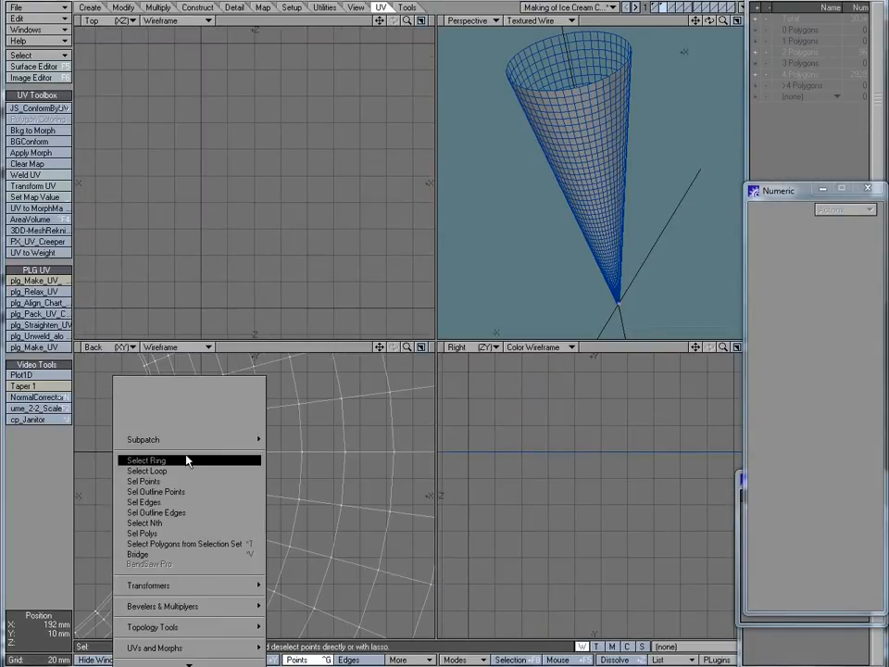
pyautogui.click(186, 471)
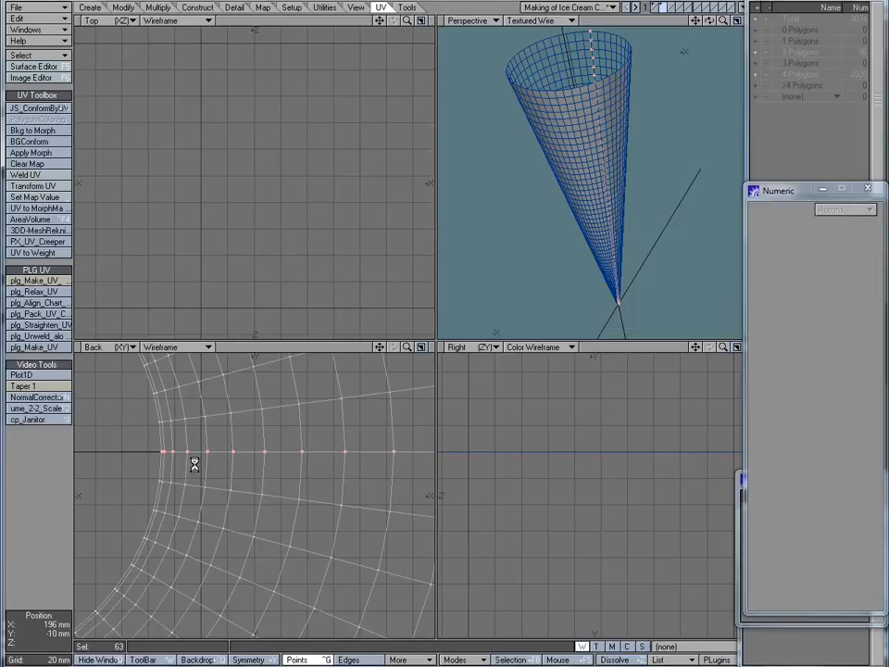
pyautogui.press('space')
pyautogui.press('space')
# - Merge points within eight polygon strips beside the seam, and within the remaining strips, keeping the two sides of the seam separate
pyautogui.moveTo(159, 405); pyautogui.dragTo(208, 400)
pyautogui.keyDown('ctrl'); pyautogui.keyDown('shift'); pyautogui.rightClick(250, 389); pyautogui.keyUp('shift'); pyautogui.keyUp('ctrl')
pyautogui.click(252, 389)
pyautogui.press('a')
pyautogui.keyDown('alt'); pyautogui.moveTo(519, 162); pyautogui.dragTo(546, 153); pyautogui.keyUp('alt')
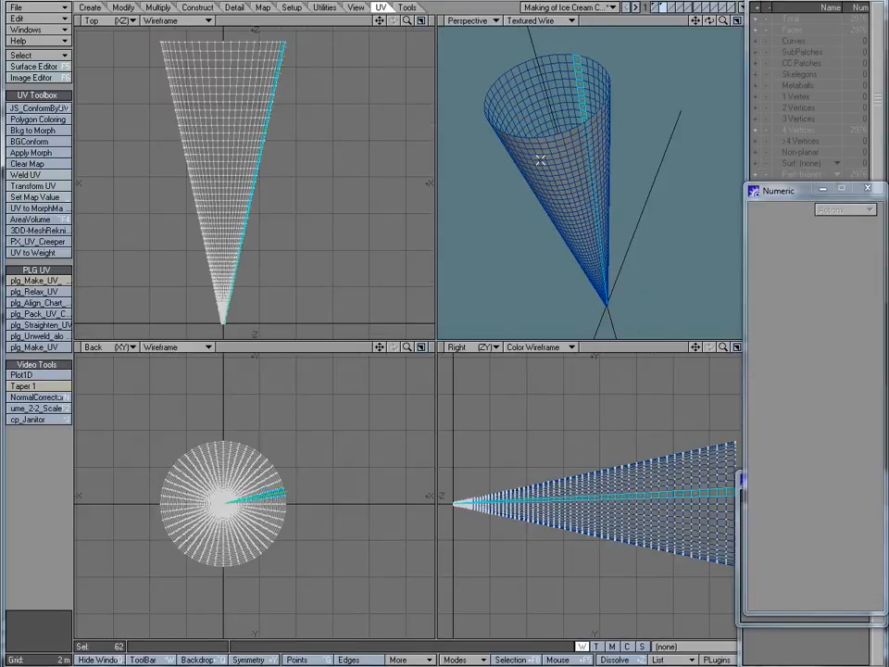
pyautogui.hotkey('shift', ']')
pyautogui.hotkey('shift', ']')
pyautogui.hotkey('shift', ']')
pyautogui.hotkey('shift', ']')
pyautogui.hotkey('shift', ']')
pyautogui.hotkey('shift', ']')
pyautogui.press('m')
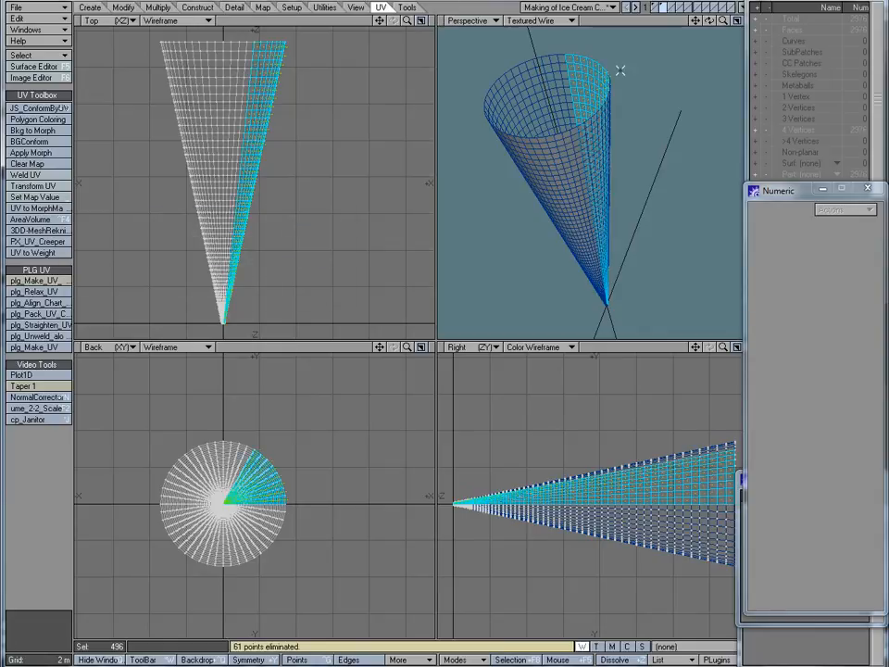
pyautogui.press("'")
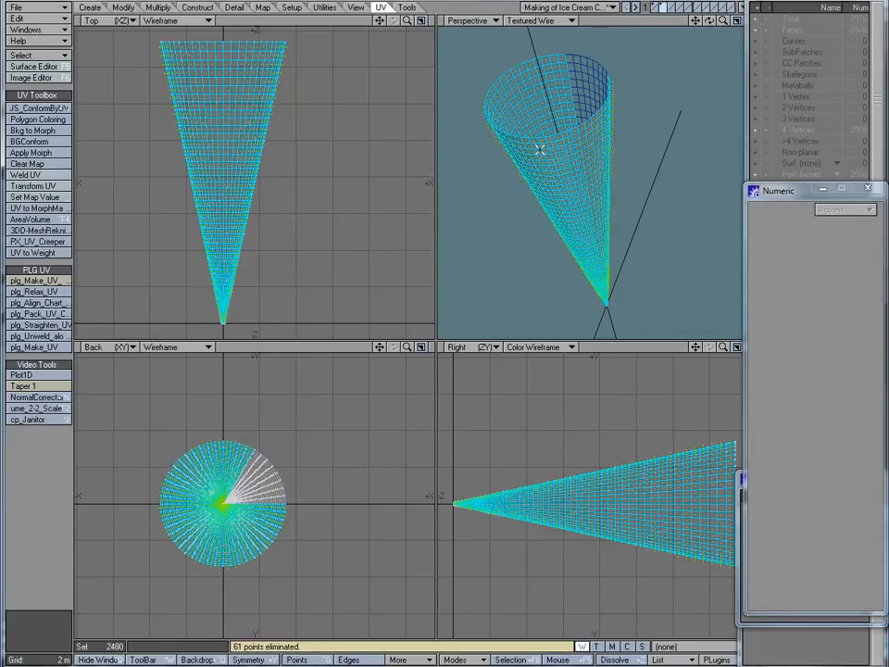
pyautogui.press('/')
# - Try moving the polygons beside the cone's split seam, undo the move, and clear the selection
pyautogui.moveTo(572, 58)
pyautogui.mouseDown()
pyautogui.moveTo(572, 71)
pyautogui.moveTo(590, 85)
pyautogui.moveTo(652, 377)
pyautogui.moveTo(602, 227)
pyautogui.moveTo(565, 236)
pyautogui.moveTo(585, 101)
pyautogui.moveTo(548, 170)
pyautogui.moveTo(610, 212)
pyautogui.mouseUp()
pyautogui.press('l')
pyautogui.press('t')
pyautogui.hotkey('ctrl', 'z')
pyautogui.press('/')
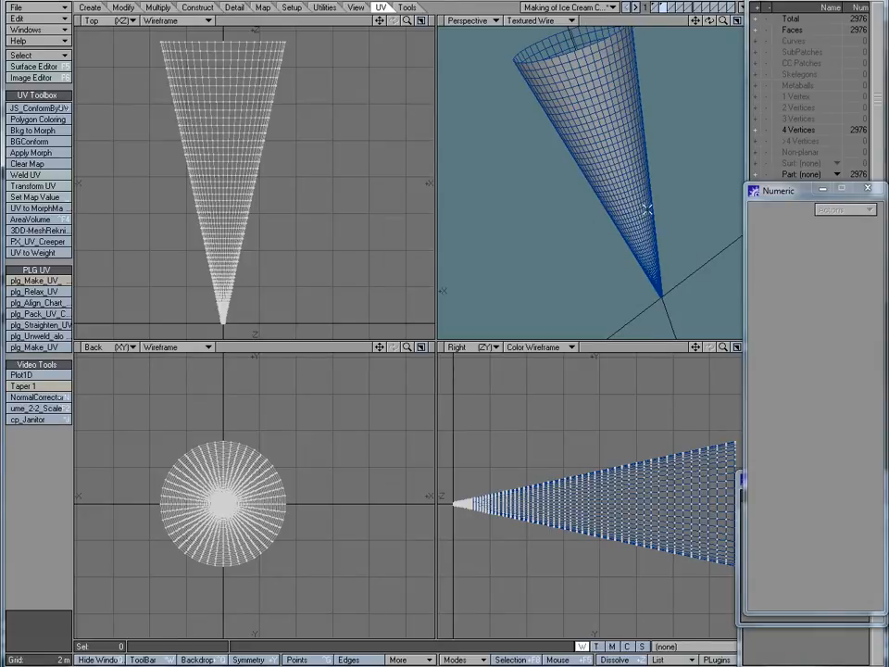
# - Rotate the cone in 90° steps until it stands upright on its tip, and set the action center to Mouse
pyautogui.keyDown('alt'); pyautogui.keyDown('shift'); pyautogui.moveTo(659, 183); pyautogui.dragTo(639, 219); pyautogui.keyUp('shift'); pyautogui.keyUp('alt')
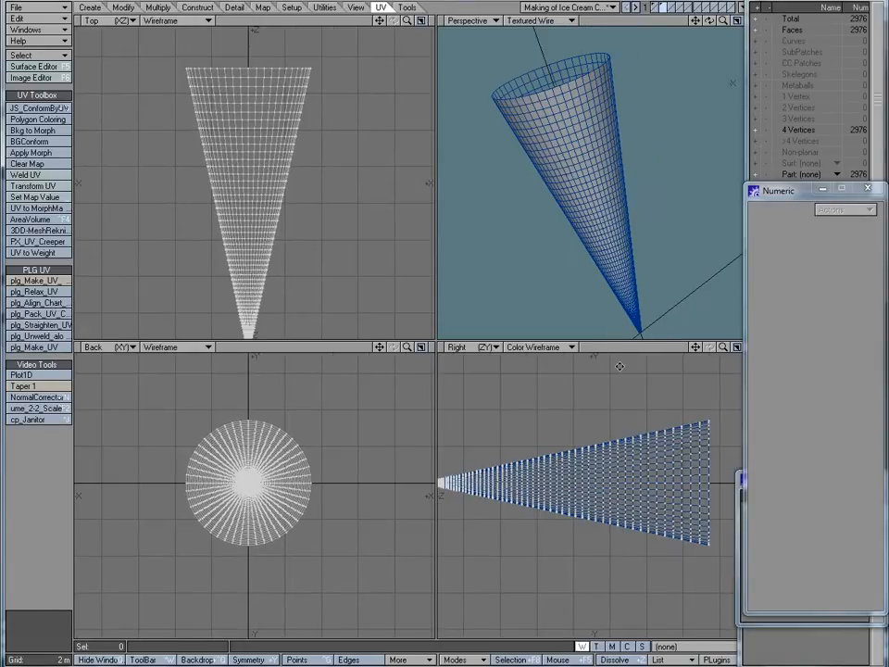
pyautogui.press('a')
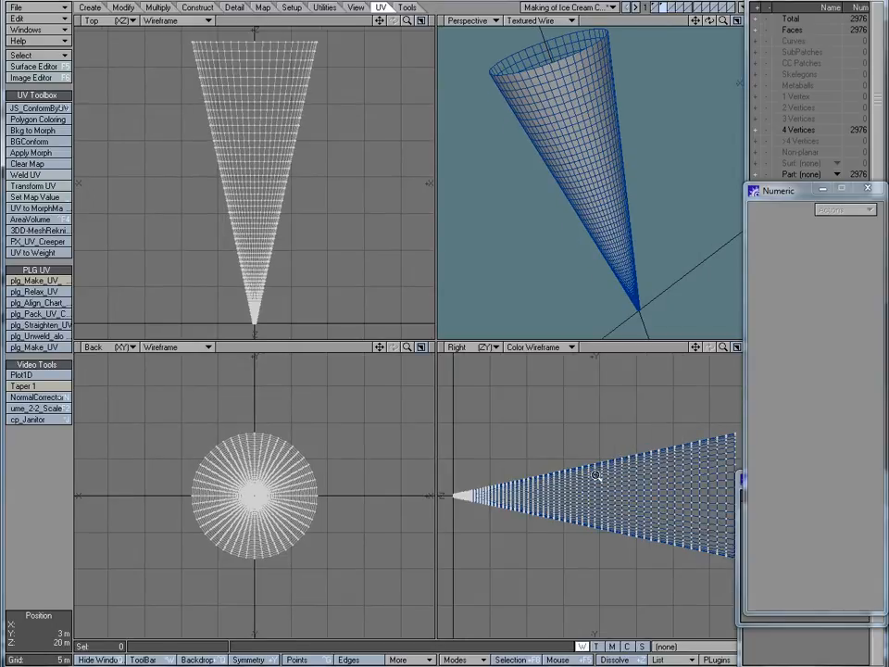
pyautogui.press('r')
pyautogui.press('r')
pyautogui.press('r')
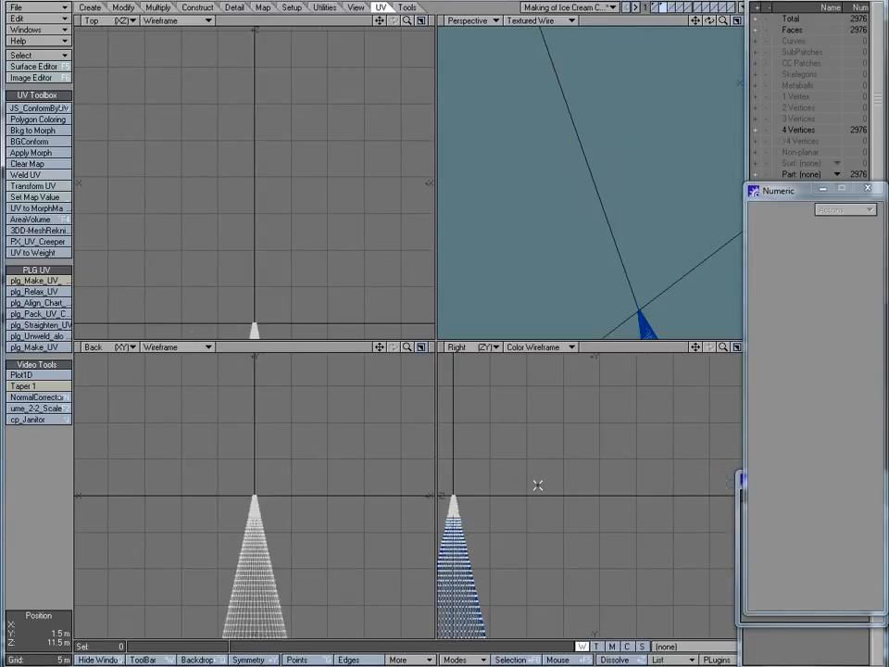
pyautogui.press('a')
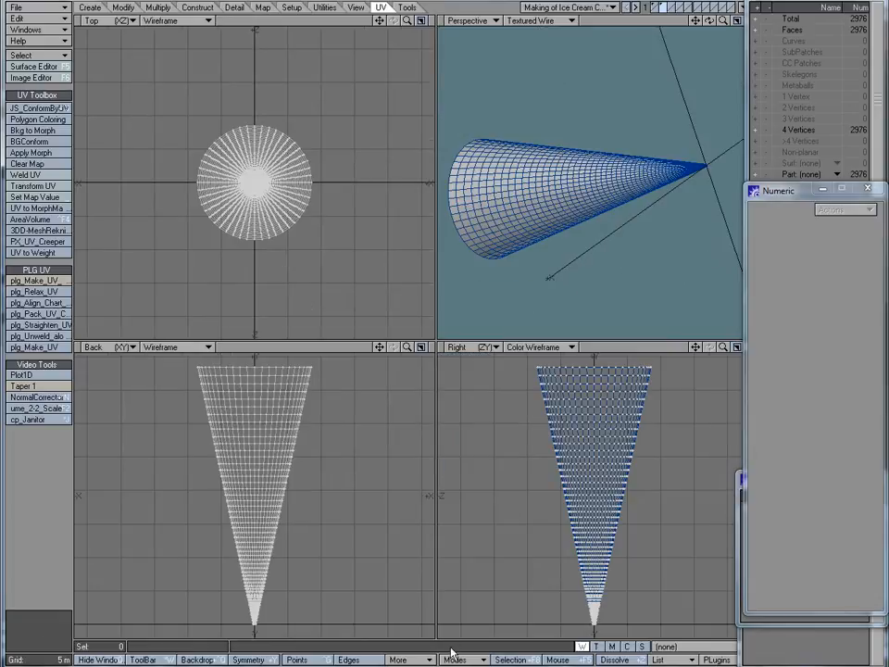
pyautogui.click(454, 658)
pyautogui.click(463, 649)
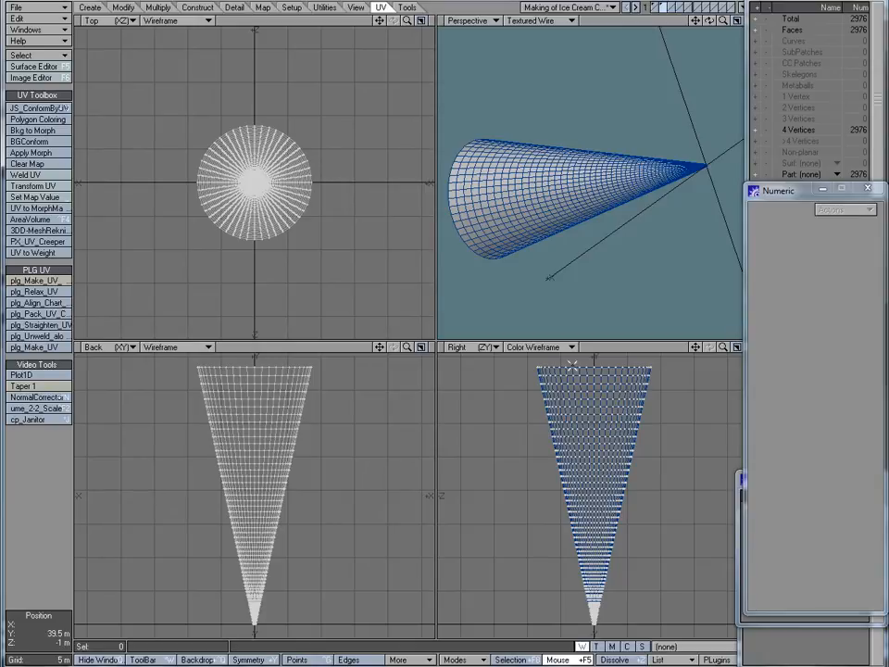
# - Grow polygon selections from several spots around the cone's rim to locate the split seam
pyautogui.keyDown('alt'); pyautogui.moveTo(561, 171); pyautogui.dragTo(615, 131); pyautogui.keyUp('alt')
pyautogui.click(589, 112)
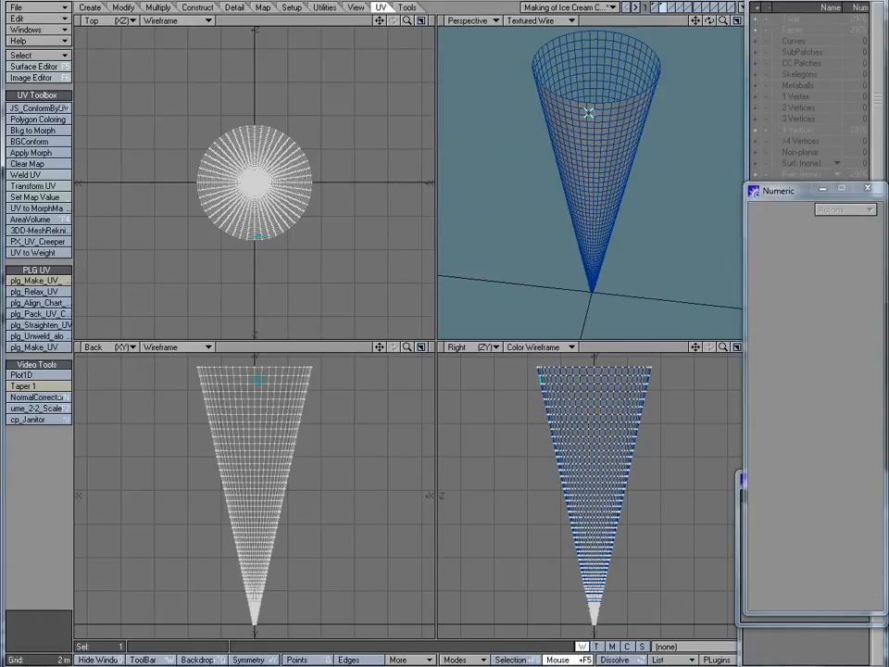
pyautogui.hotkey('shift', ']')
pyautogui.hotkey('shift', ']')
pyautogui.hotkey('shift', ']')
pyautogui.hotkey('shift', ']')
pyautogui.hotkey('shift', ']')
pyautogui.hotkey('shift', ']')
pyautogui.hotkey('shift', ']')
pyautogui.hotkey('shift', ']')
pyautogui.hotkey('shift', ']')
pyautogui.hotkey('shift', ']')
pyautogui.hotkey('shift', ']')
pyautogui.press('/')
pyautogui.click(607, 55)
pyautogui.hotkey('shift', ']')
pyautogui.hotkey('shift', ']')
pyautogui.hotkey('shift', ']')
pyautogui.hotkey('shift', ']')
pyautogui.press('/')
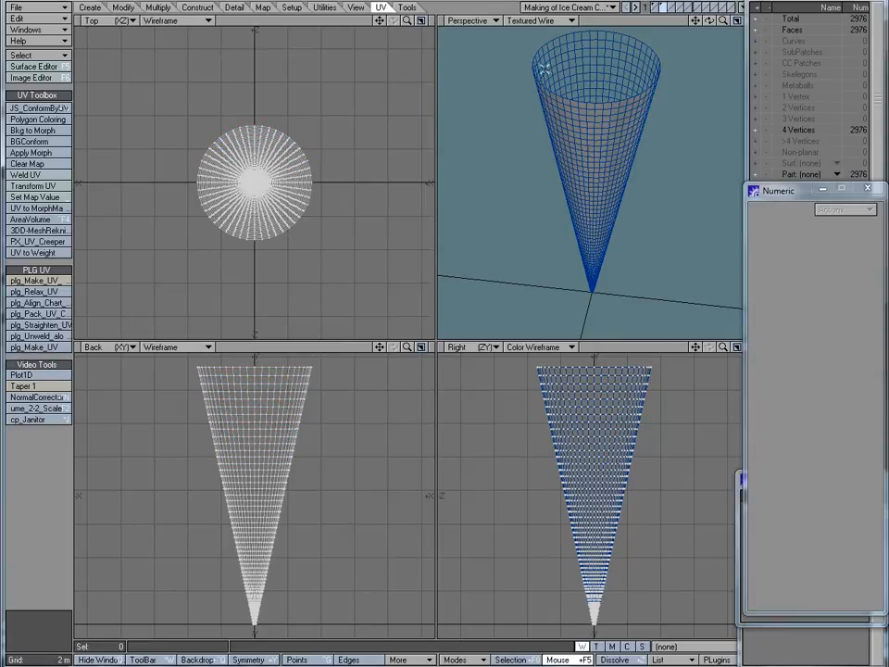
pyautogui.click(544, 70)
pyautogui.hotkey('shift', ']')
pyautogui.hotkey('shift', ']')
pyautogui.hotkey('shift', ']')
pyautogui.hotkey('shift', ']')
pyautogui.press('/')
pyautogui.click(657, 84)
pyautogui.hotkey('shift', ']')
pyautogui.hotkey('shift', ']')
pyautogui.hotkey('shift', ']')
pyautogui.hotkey('shift', ']')
pyautogui.hotkey('shift', ']')
pyautogui.hotkey('shift', ']')
pyautogui.hotkey('shift', ']')
pyautogui.keyDown('alt'); pyautogui.moveTo(679, 137); pyautogui.dragTo(611, 165); pyautogui.keyUp('alt')
pyautogui.hotkey('ctrl', 'g')
pyautogui.press('g')
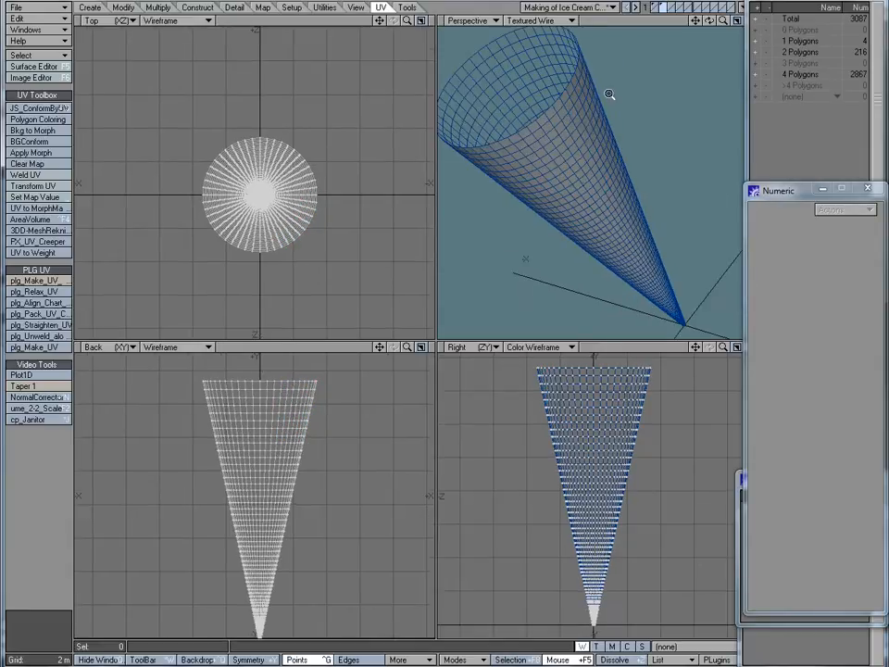
# - Select the polygon strips beside the seam, hide an eight-strip wedge of the cone, and merge the points of the visible part
pyautogui.hotkey('ctrl', 'h')
pyautogui.press('/')
pyautogui.moveTo(561, 103); pyautogui.dragTo(566, 115)
pyautogui.hotkey('ctrl', 'l')
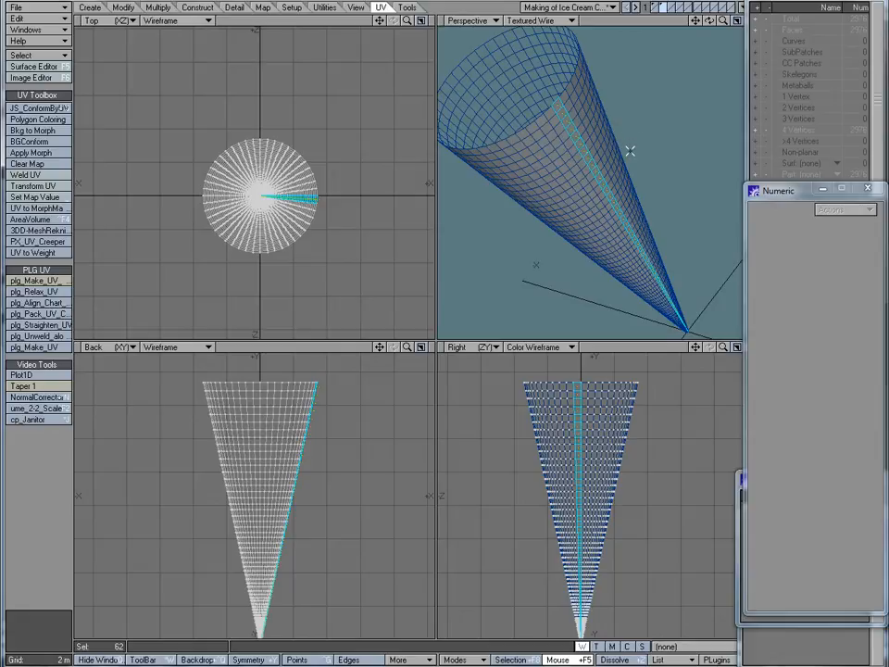
pyautogui.hotkey('shift', ']')
pyautogui.hotkey('shift', ']')
pyautogui.hotkey('shift', ']')
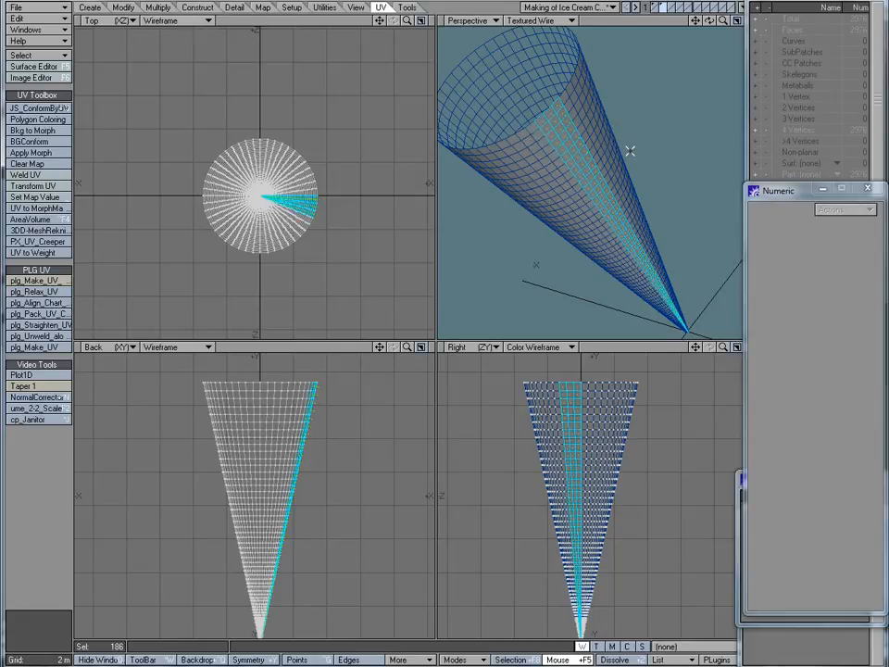
pyautogui.press('Delete')
pyautogui.hotkey('ctrl', 'z')
pyautogui.press('m')
pyautogui.press('Return')
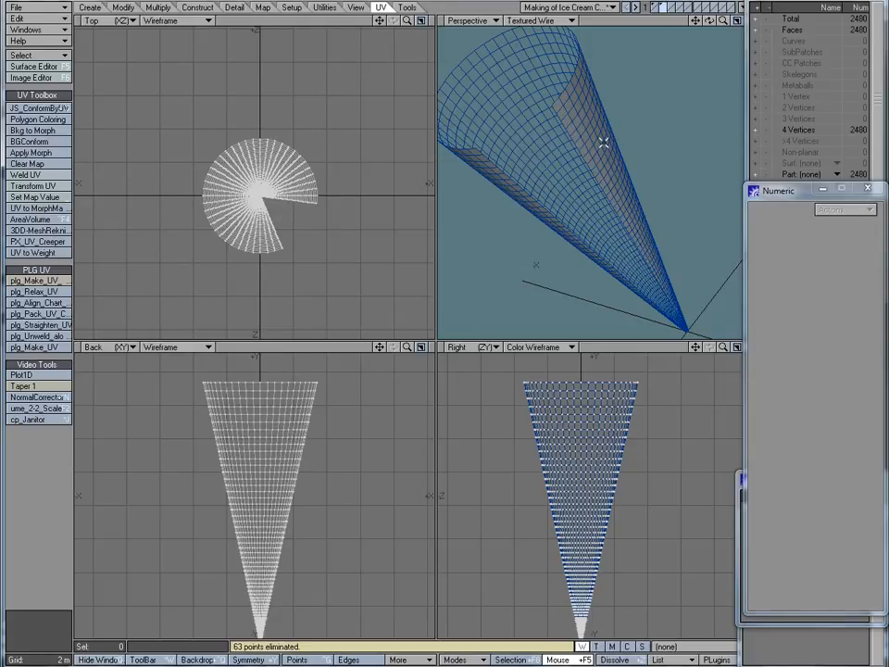
# - Add copies of the two strips bordering the gap to the hidden wedge as an overlapping flap, and unhide the whole cone
pyautogui.keyDown('ctrl'); pyautogui.keyDown('shift'); pyautogui.rightClick(567, 102); pyautogui.keyUp('shift'); pyautogui.keyUp('ctrl')
pyautogui.click(570, 103)
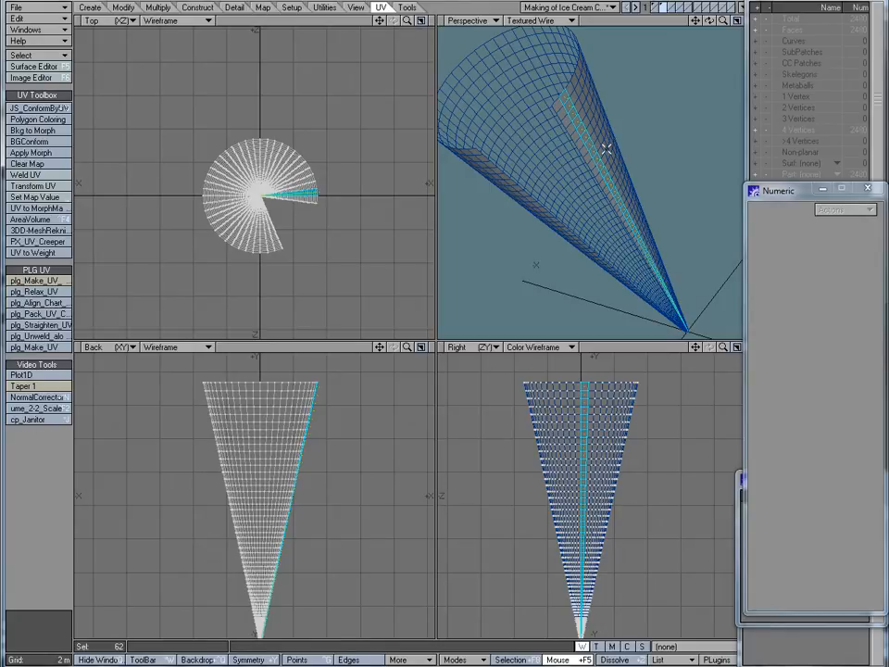
pyautogui.press('-')
pyautogui.hotkey('shift', '\\')
pyautogui.press('\\')
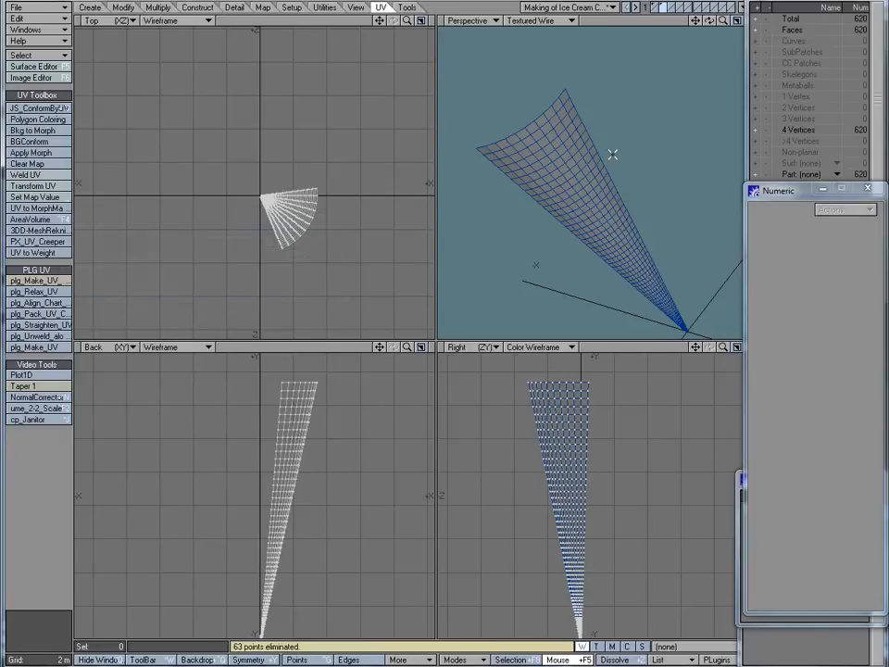
pyautogui.press('\\')
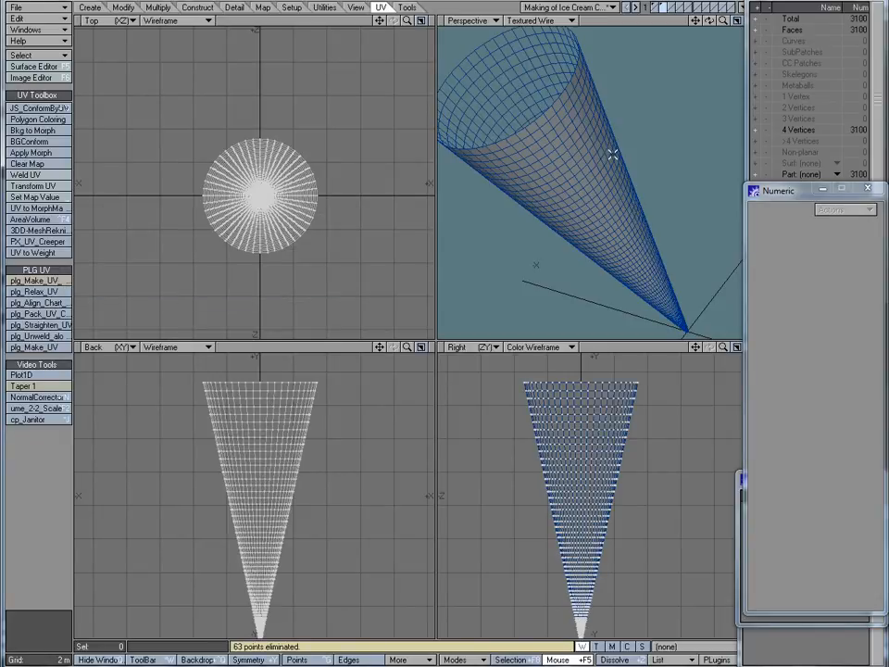
# - Select polygons at the rim beside the seam and grow the selection strip by strip around the cone
pyautogui.moveTo(548, 118); pyautogui.dragTo(554, 124)
pyautogui.keyDown('ctrl'); pyautogui.keyDown('shift'); pyautogui.click(555, 124); pyautogui.keyUp('shift'); pyautogui.keyUp('ctrl')
pyautogui.hotkey('shift', ']')
pyautogui.hotkey('shift', ']')
pyautogui.hotkey('shift', ']')
pyautogui.hotkey('shift', ']')
pyautogui.hotkey('shift', ']')
pyautogui.hotkey('shift', ']')
pyautogui.hotkey('shift', ']')
pyautogui.hotkey('shift', ']')
pyautogui.hotkey('shift', ']')
pyautogui.hotkey('shift', ']')
pyautogui.hotkey('shift', ']')
pyautogui.hotkey('shift', ']')
pyautogui.hotkey('shift', ']')
pyautogui.hotkey('shift', ']')
pyautogui.hotkey('shift', ']')
pyautogui.hotkey('shift', ']')
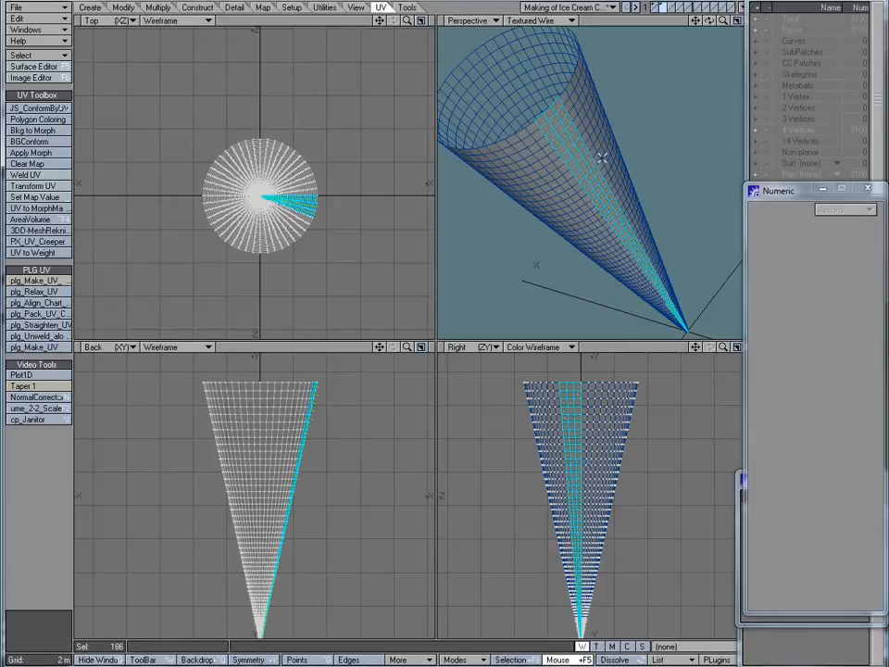
# - Move the selected section about -1.5 m along X to test the seam's opening, undo the move and clear the selection
pyautogui.press('t')
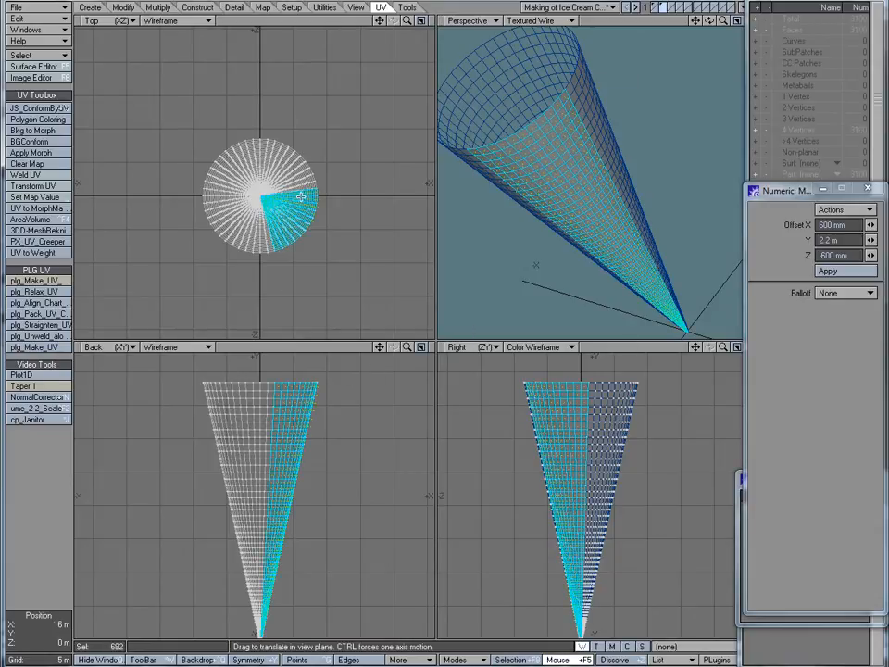
pyautogui.moveTo(302, 196); pyautogui.dragTo(291, 196)
pyautogui.moveTo(576, 134)
pyautogui.keyDown('alt'); pyautogui.mouseDown()
pyautogui.moveTo(650, 144)
pyautogui.moveTo(671, 169)
pyautogui.moveTo(719, 130)
pyautogui.moveTo(585, 255)
pyautogui.moveTo(592, 137)
pyautogui.moveTo(610, 129)
pyautogui.moveTo(572, 151)
pyautogui.mouseUp(); pyautogui.keyUp('alt')
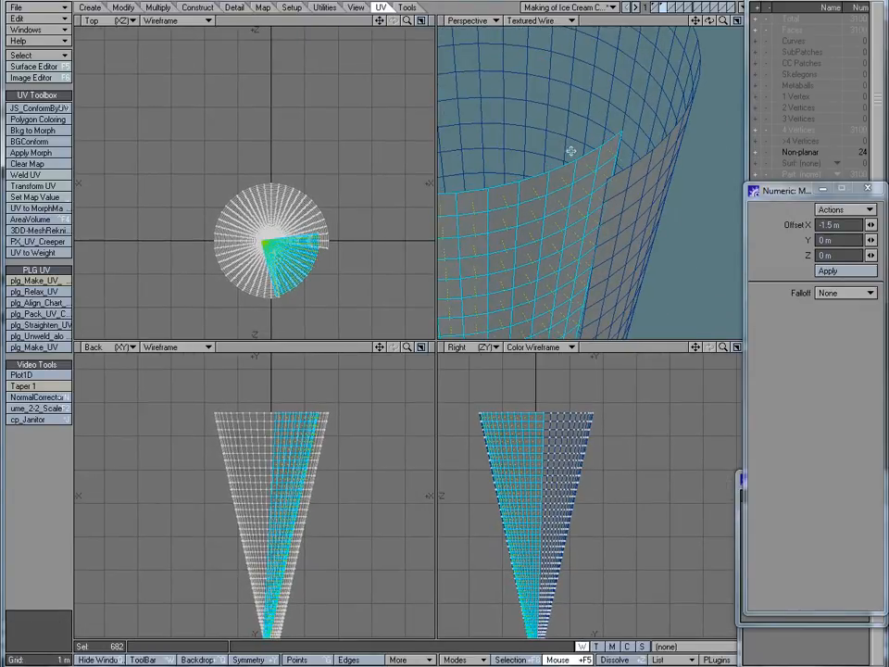
pyautogui.keyDown('alt'); pyautogui.moveTo(608, 217); pyautogui.dragTo(553, 163); pyautogui.keyUp('alt')
pyautogui.keyDown('alt'); pyautogui.keyDown('shift'); pyautogui.moveTo(553, 163); pyautogui.dragTo(651, 149); pyautogui.keyUp('shift'); pyautogui.keyUp('alt')
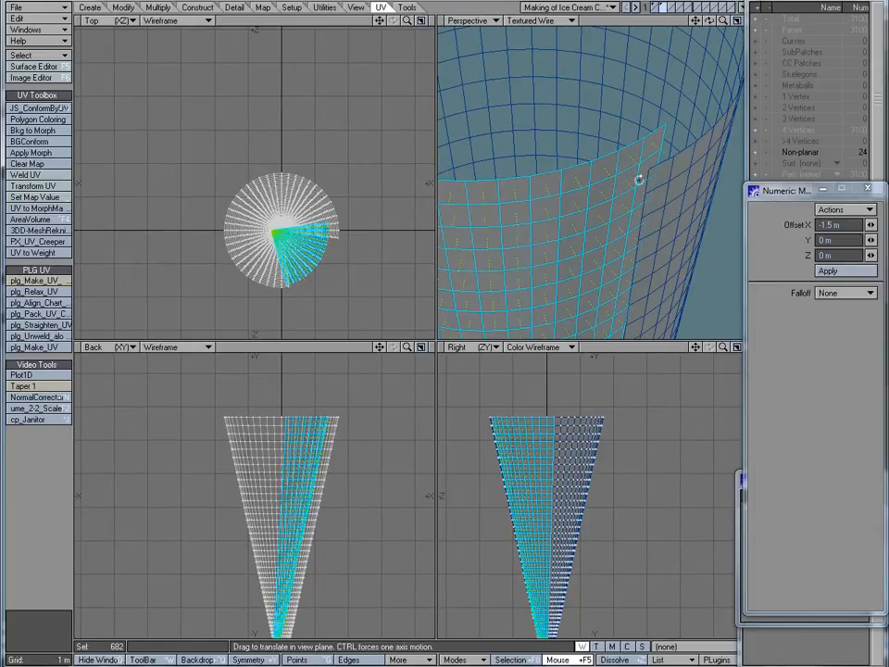
pyautogui.press('u')
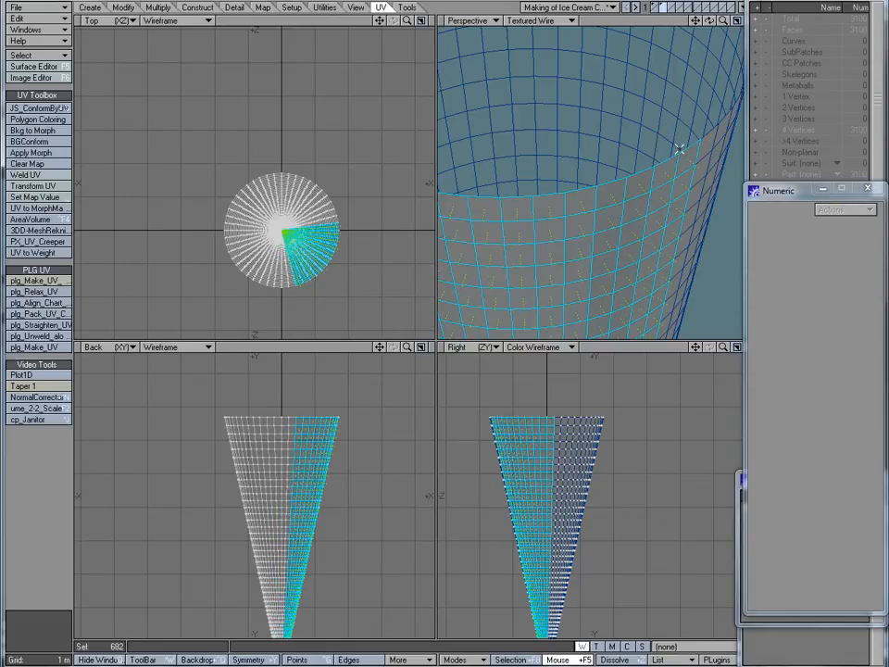
pyautogui.press('/')
pyautogui.press('a')
pyautogui.keyDown('alt'); pyautogui.moveTo(624, 151); pyautogui.dragTo(569, 142); pyautogui.keyUp('alt')
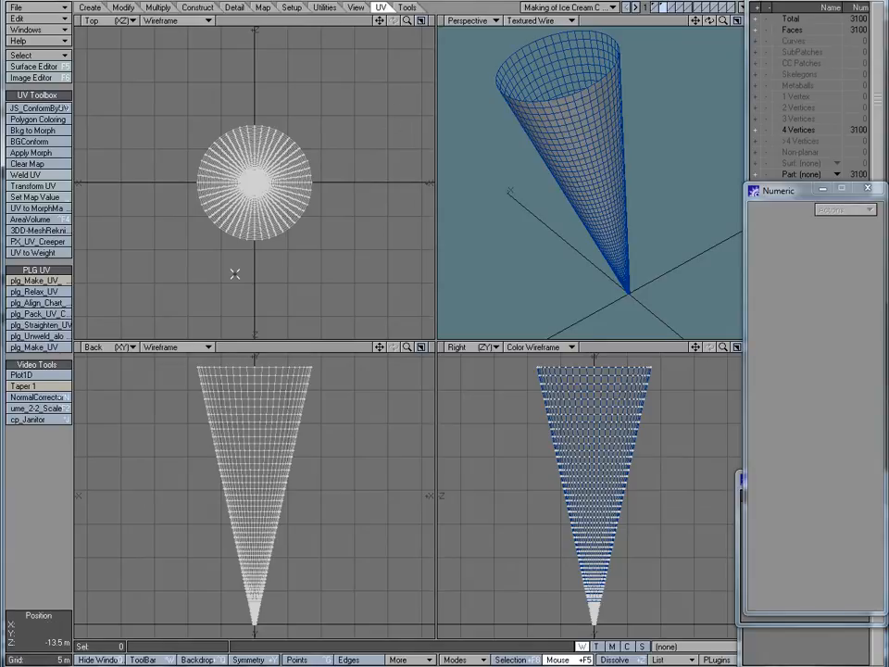
# - With two points near the cone's rim selected, run the PX UV_Creeper plugin to make a new UV map named creeper
pyautogui.keyDown('alt'); pyautogui.moveTo(519, 130); pyautogui.dragTo(569, 110); pyautogui.keyUp('alt')
pyautogui.hotkey('ctrl', 'g')
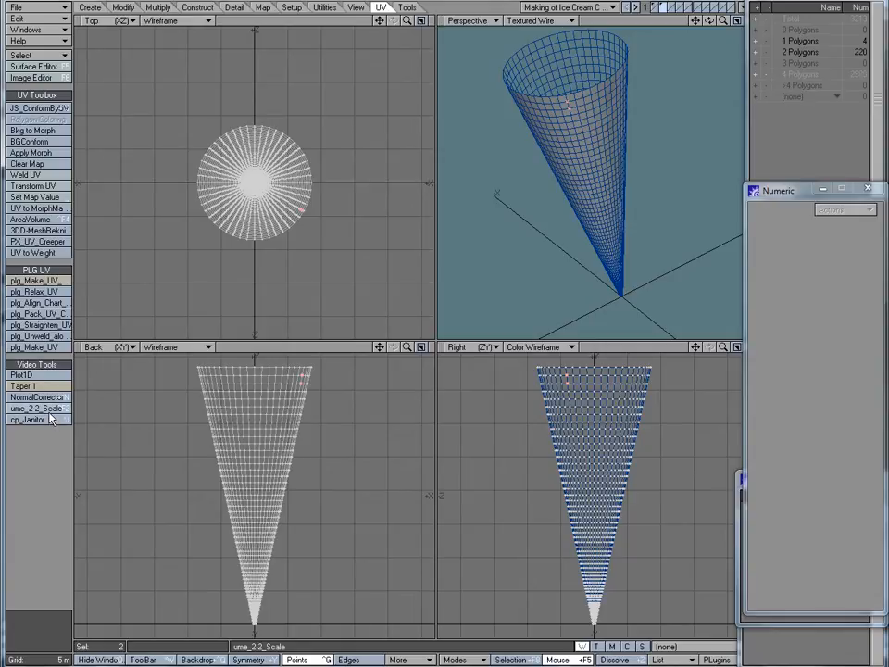
pyautogui.press('F12')
pyautogui.write('c')
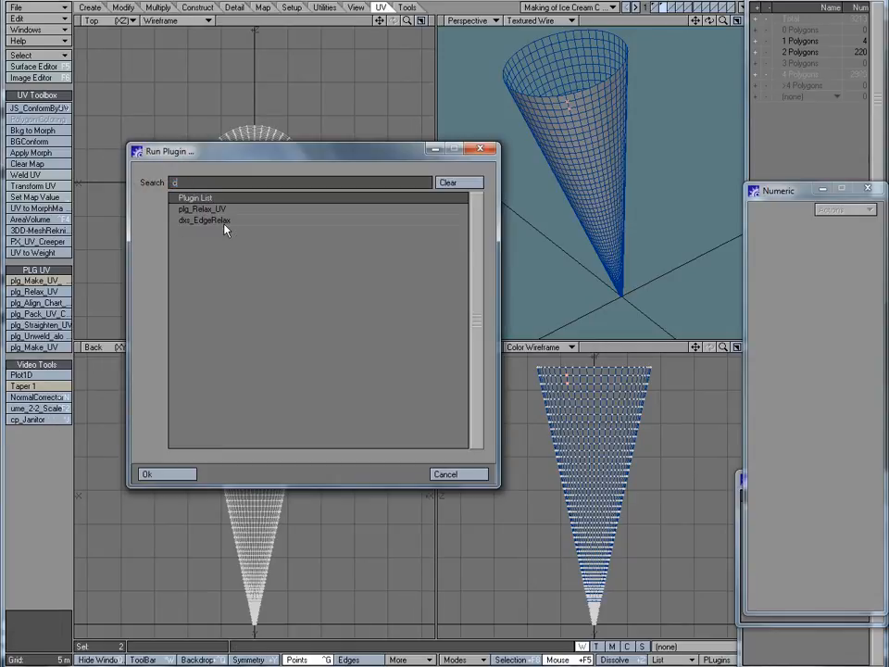
pyautogui.write('reep')
pyautogui.click(165, 471)
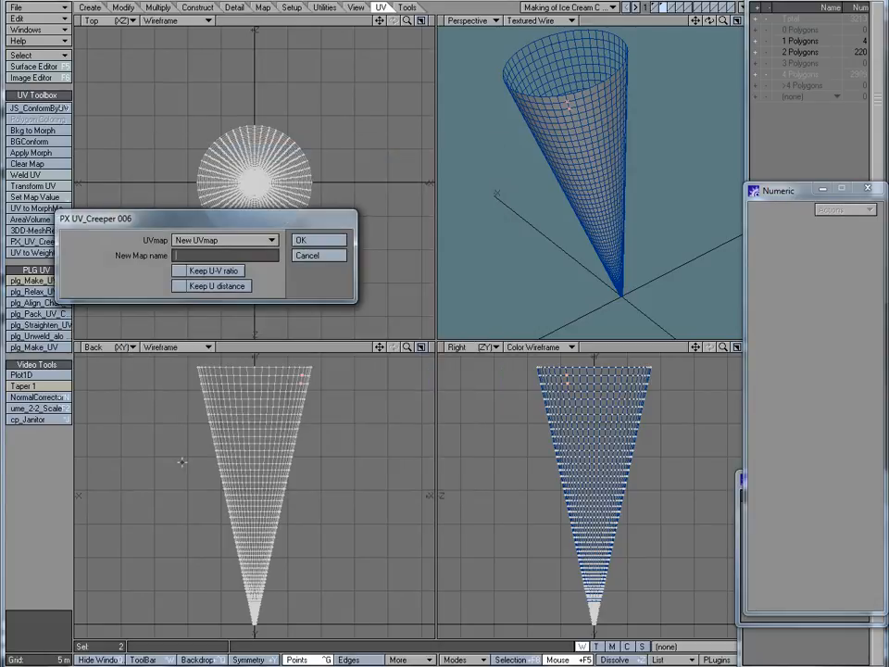
pyautogui.click(196, 255)
pyautogui.write('cre')
pyautogui.click(321, 244)
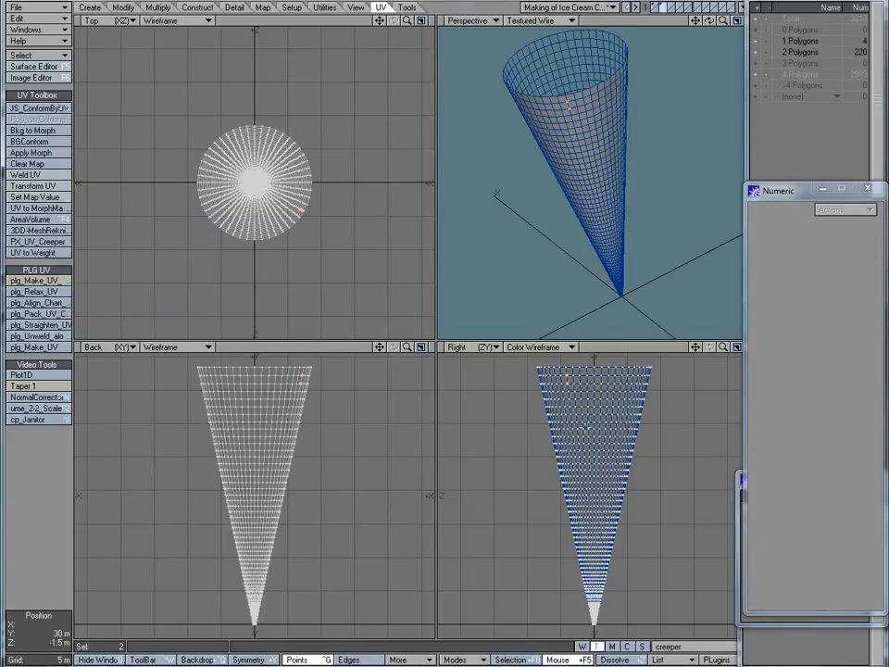
# - Change the Right viewport to UV Texture and fit the unwrapped cone mesh in view
pyautogui.click(463, 347)
pyautogui.click(444, 468)
pyautogui.press('a')
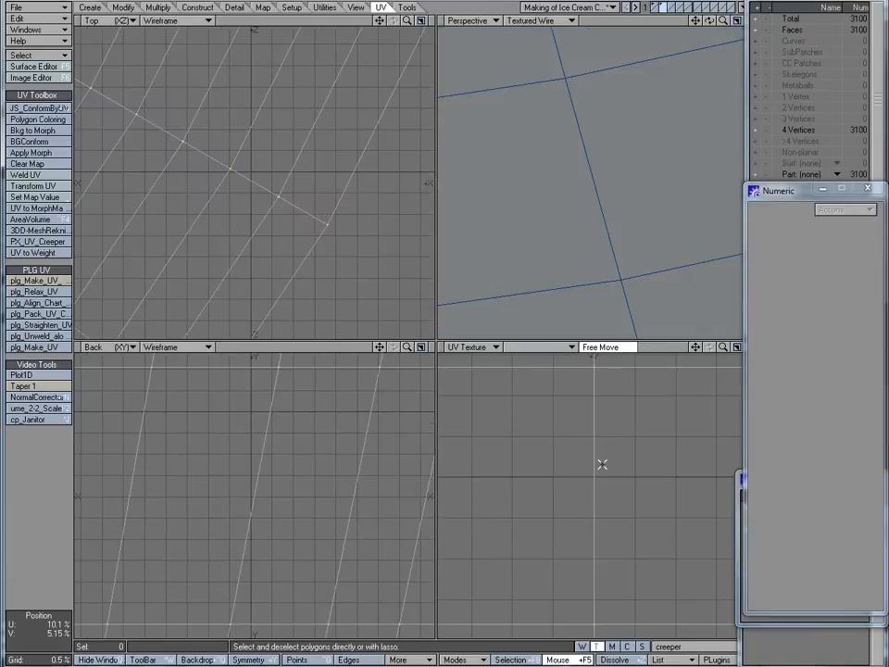
pyautogui.press('a')
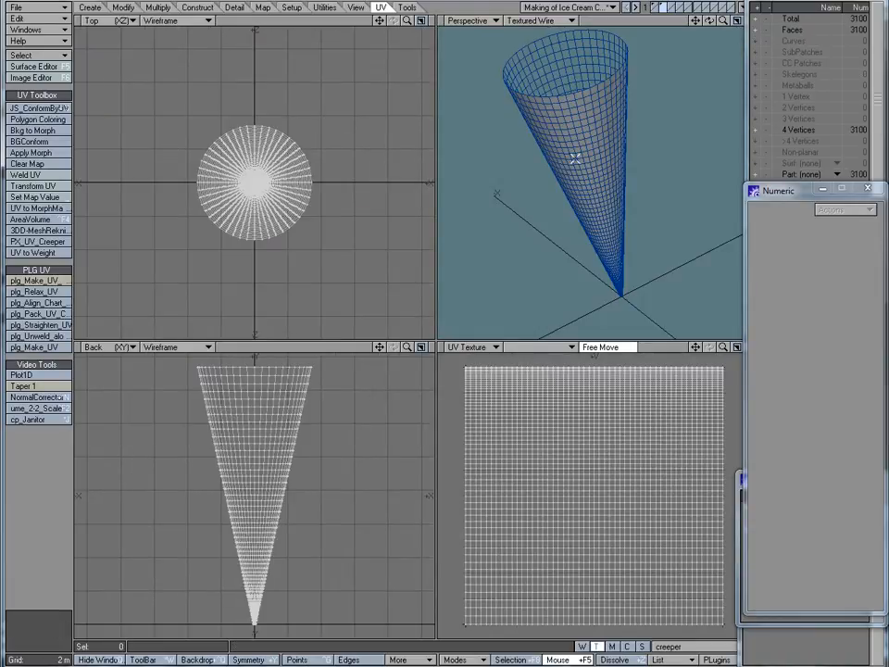
pyautogui.keyDown('alt'); pyautogui.moveTo(622, 159); pyautogui.dragTo(597, 150); pyautogui.keyUp('alt')
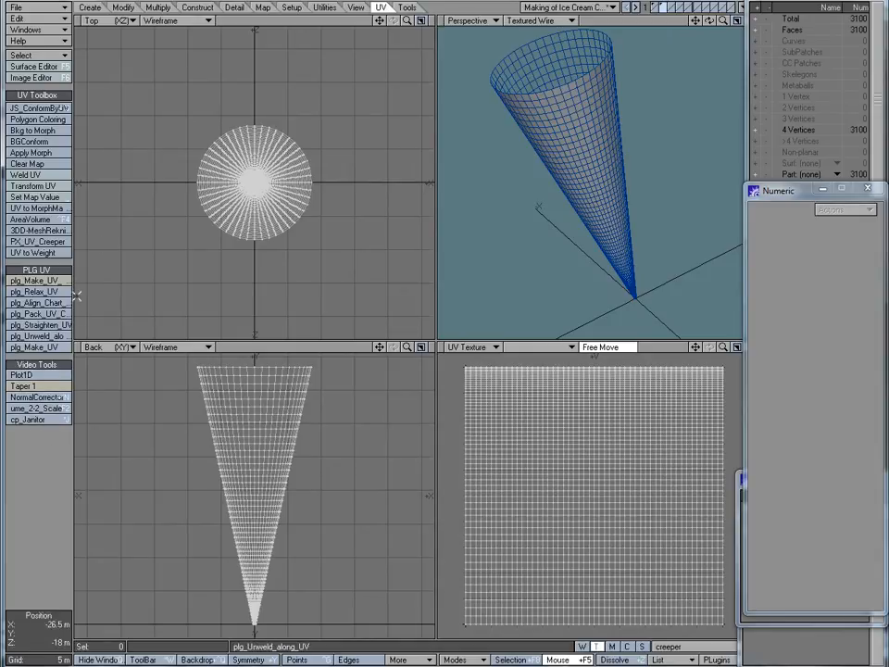
# - Convert the U values of the creeper UV map into a weight map named Weight, and display the perspective view in Weight Shade
pyautogui.click(43, 255)
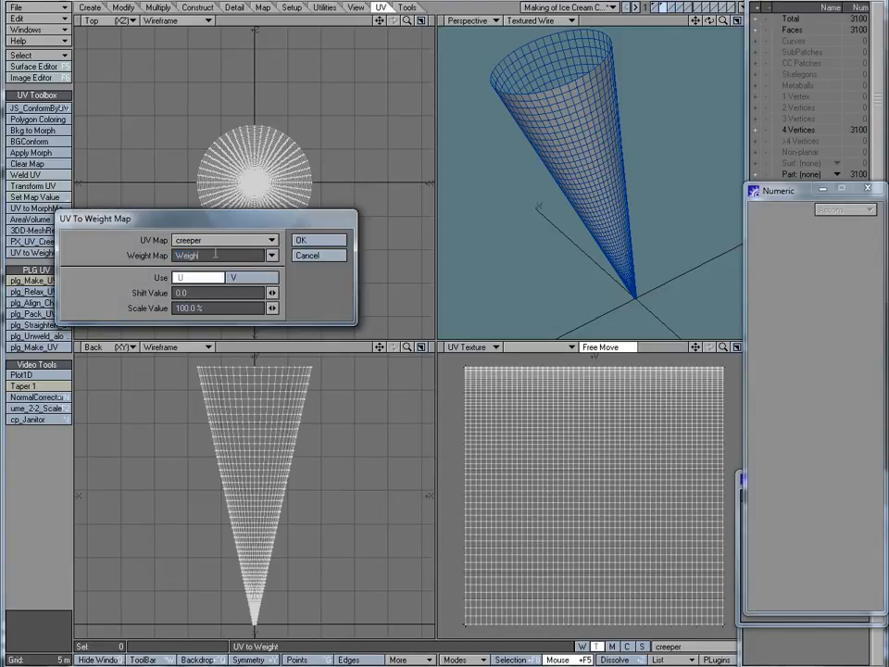
pyautogui.click(312, 239)
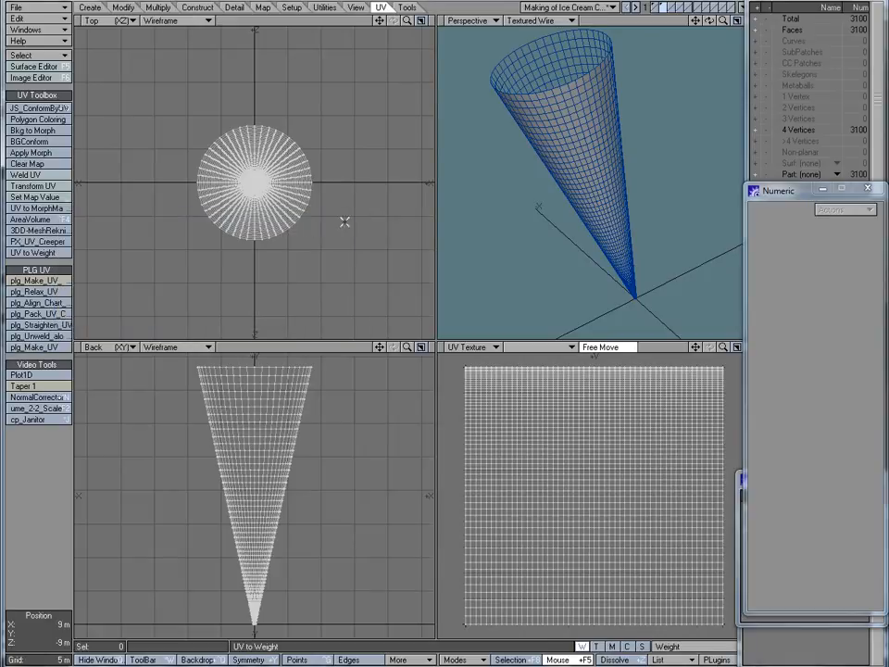
pyautogui.click(533, 20)
pyautogui.click(514, 31)
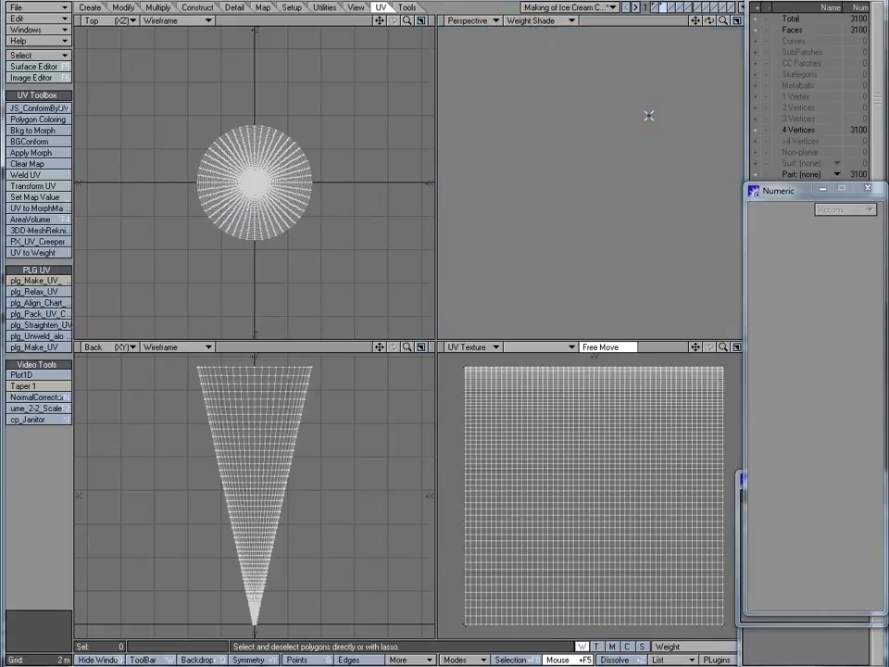
pyautogui.scroll(3, 600, 87)
pyautogui.scroll(-3, 609, 99)
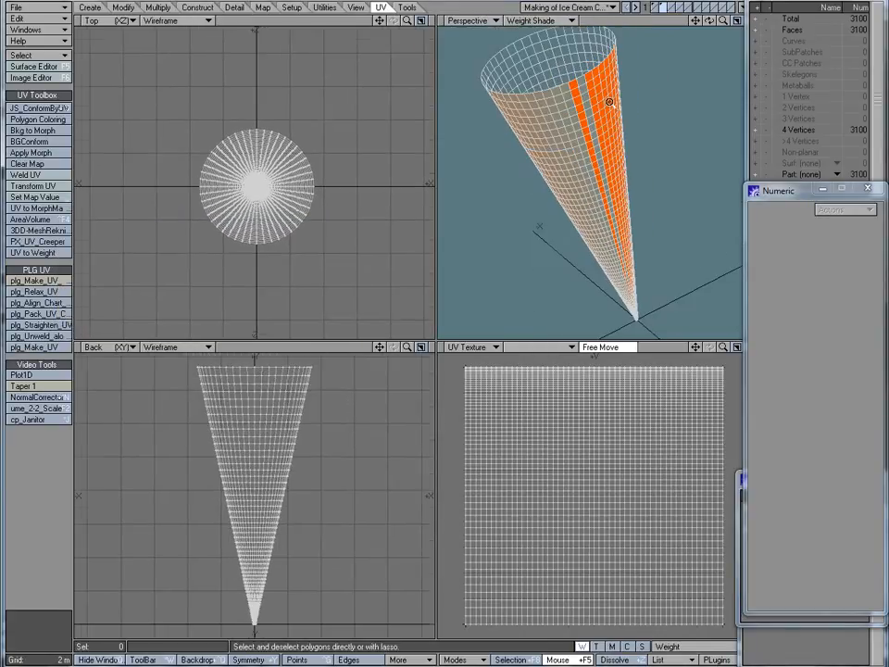
pyautogui.keyDown('alt'); pyautogui.moveTo(561, 145); pyautogui.dragTo(615, 184); pyautogui.keyUp('alt')
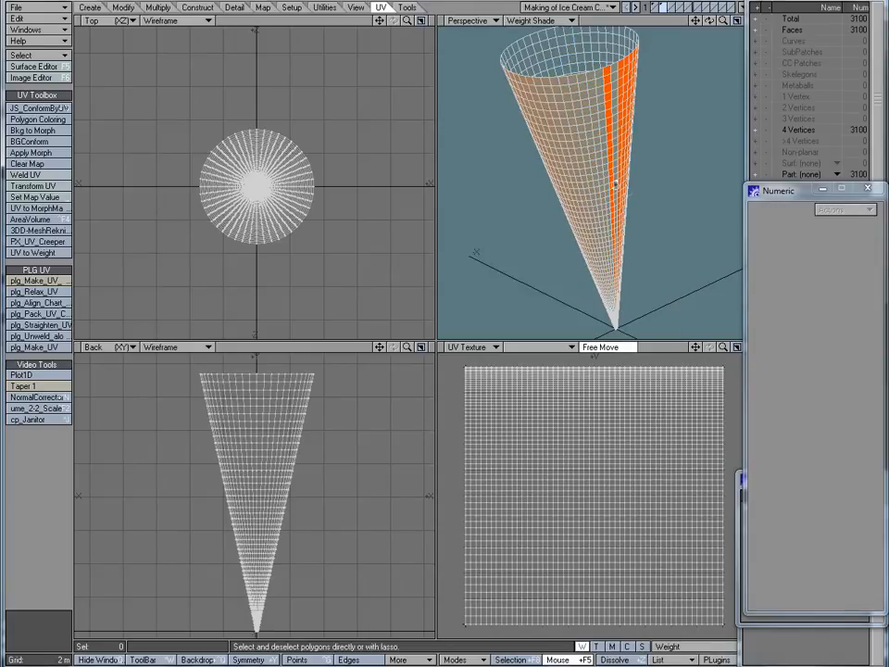
pyautogui.hotkey('shift', "'")
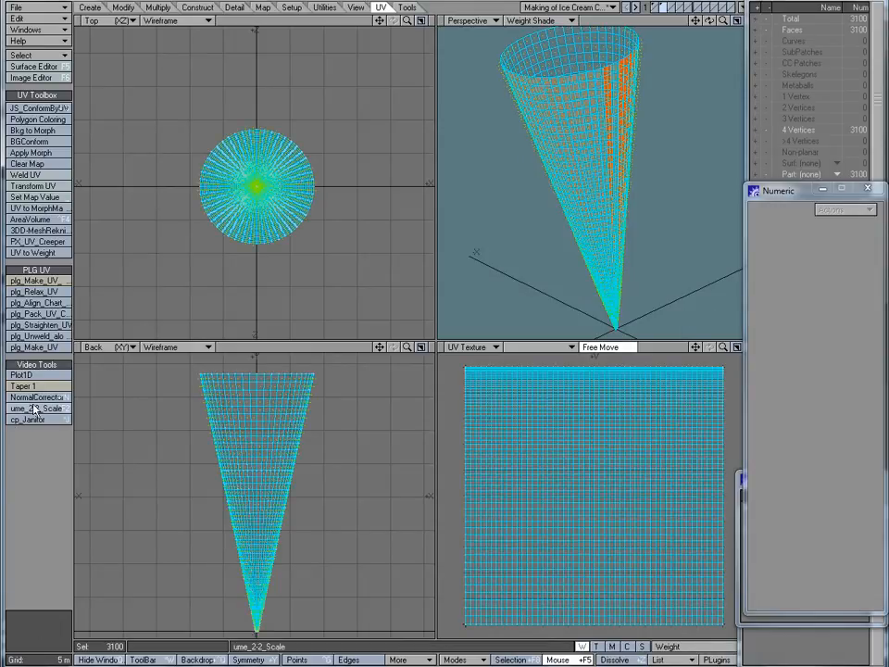
pyautogui.press('/')
pyautogui.keyDown('alt'); pyautogui.moveTo(559, 224); pyautogui.dragTo(519, 178); pyautogui.keyUp('alt')
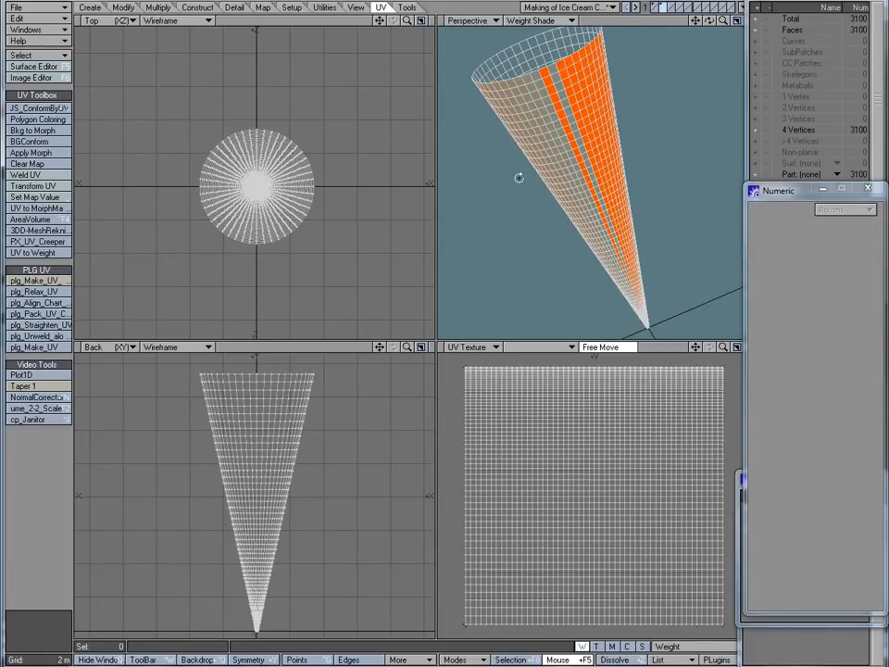
pyautogui.keyDown('alt'); pyautogui.moveTo(571, 201); pyautogui.dragTo(572, 106); pyautogui.keyUp('alt')
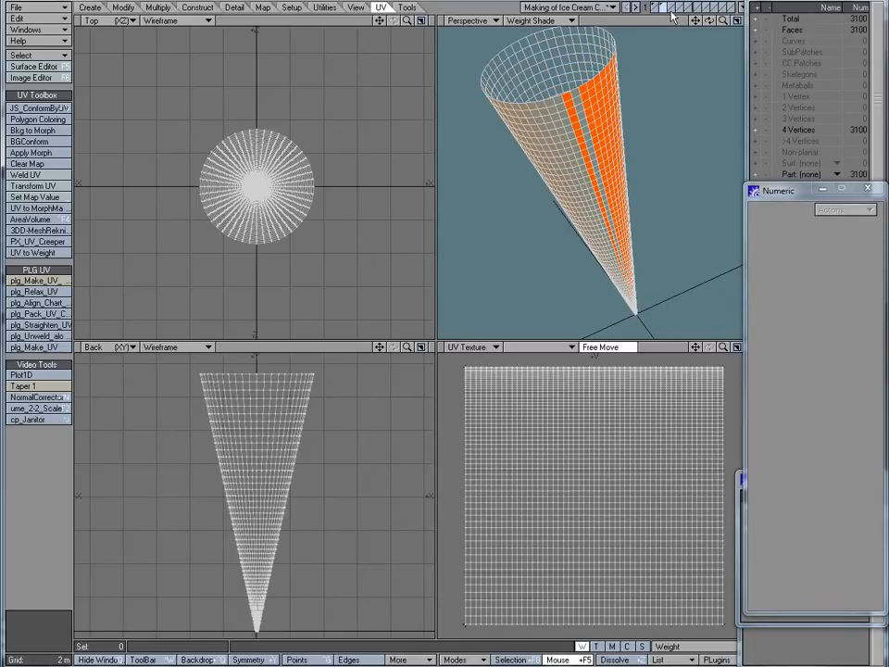
# - On a copy of the cone in the next empty layer, Smooth Shift all polygons with an offset of 100 mm
pyautogui.press("'")
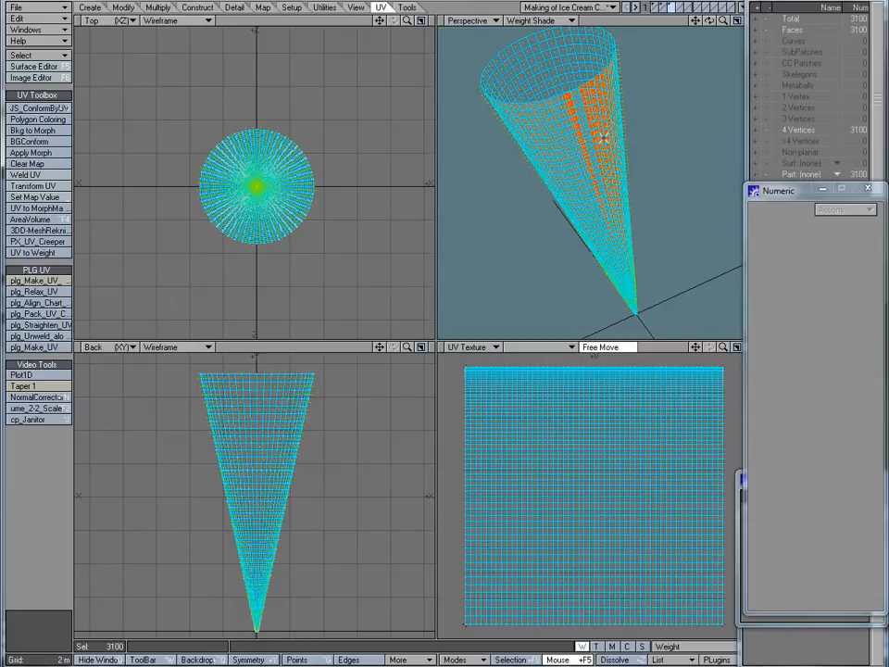
pyautogui.press('f')
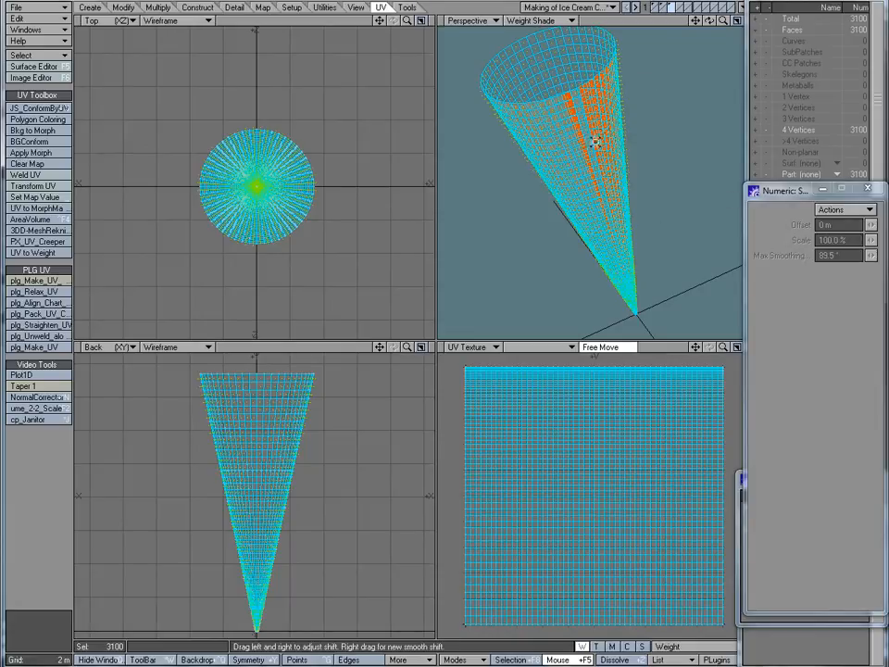
pyautogui.moveTo(603, 143); pyautogui.dragTo(612, 139)
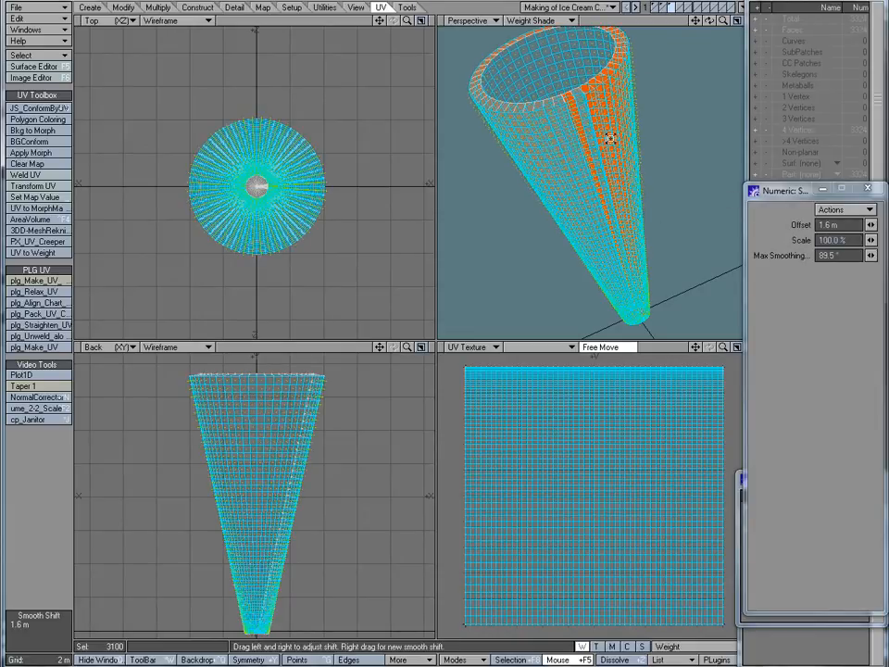
pyautogui.click(848, 224)
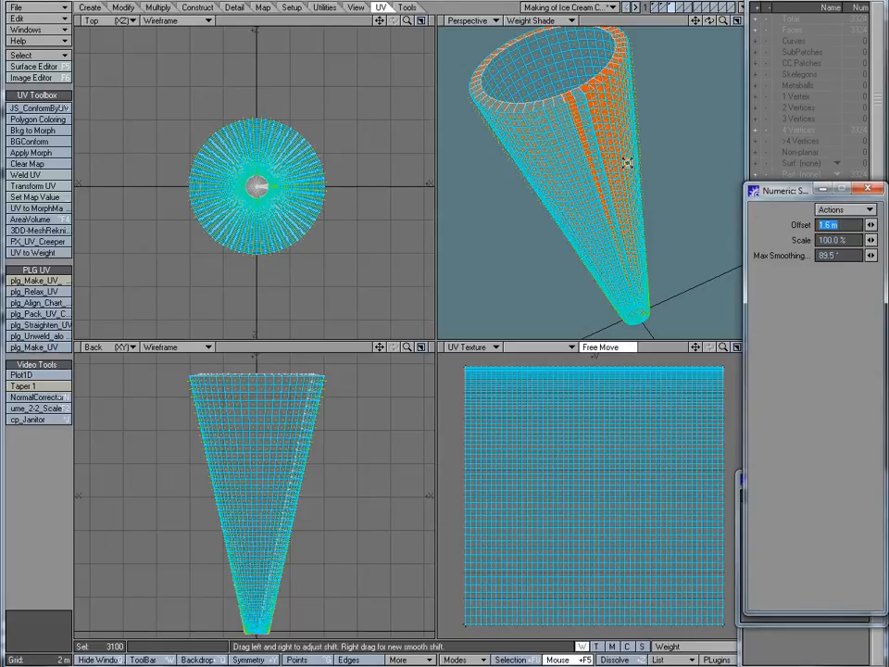
pyautogui.write('100')
pyautogui.press('Return')
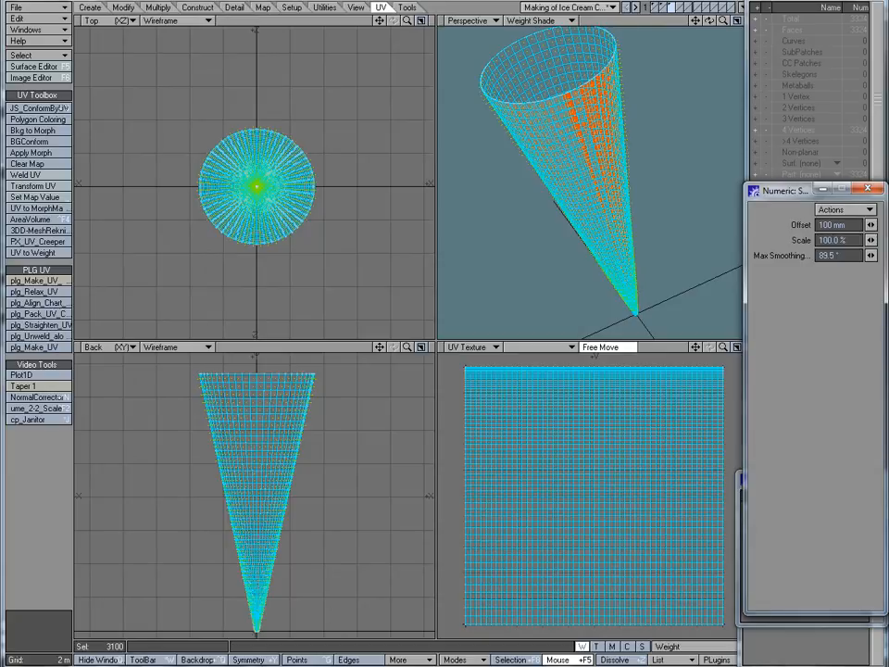
pyautogui.press('space')
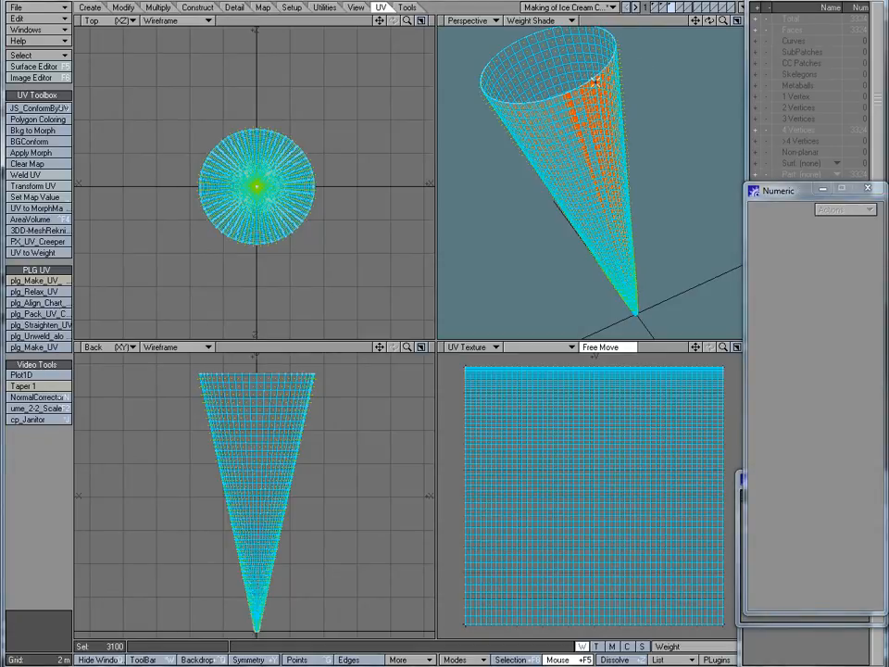
# - Separate the shifted shell from the connecting rim and seam polygons, keep only the shell, and compare it with the original cone
pyautogui.press('u')
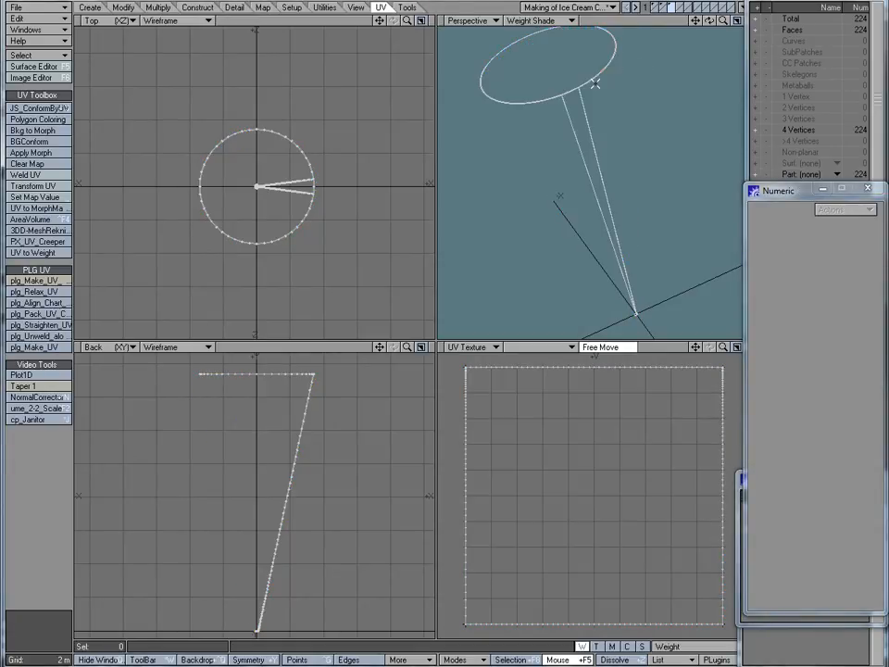
pyautogui.hotkey('shift', 'u')
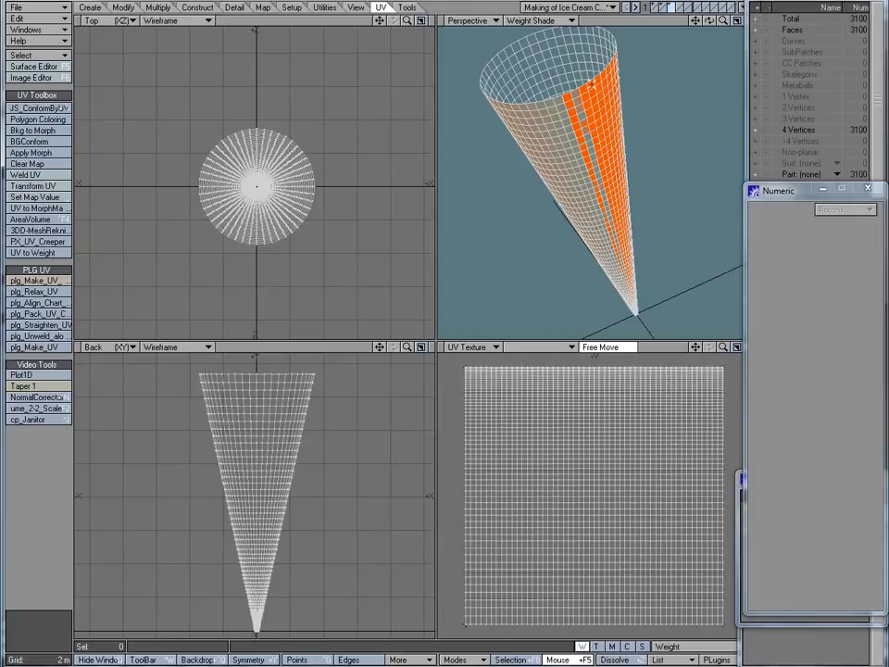
pyautogui.scroll(3, 593, 85)
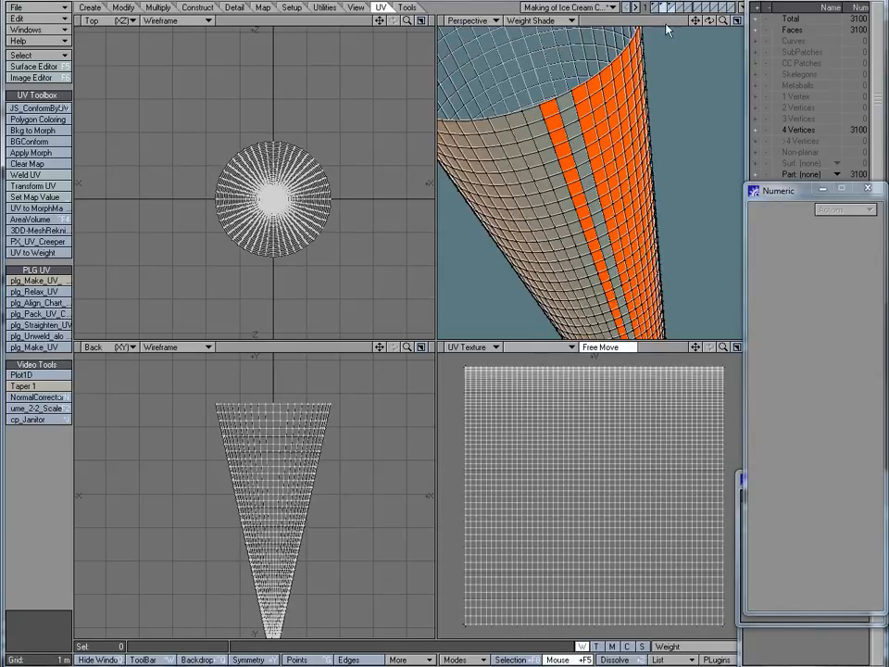
pyautogui.scroll(5, 625, 91)
pyautogui.keyDown('alt'); pyautogui.keyDown('shift'); pyautogui.moveTo(632, 158); pyautogui.dragTo(538, 126); pyautogui.keyUp('shift'); pyautogui.keyUp('alt')
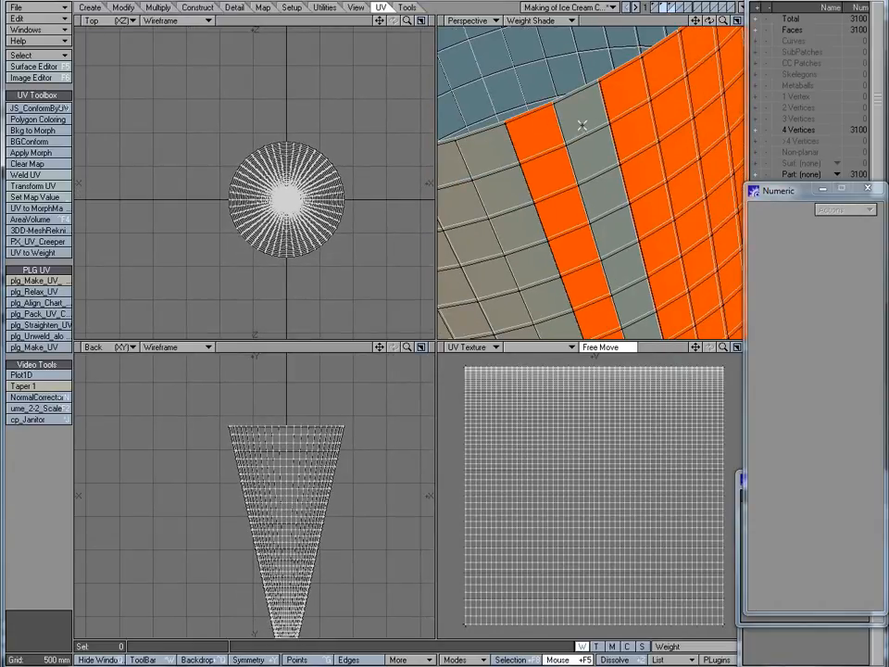
# - In the second layer, select two adjoining polygons at the rim beside the seam, reknit the mesh with 3DD-MeshReknit, and clear the selection
pyautogui.click(656, 4)
pyautogui.click(661, 6)
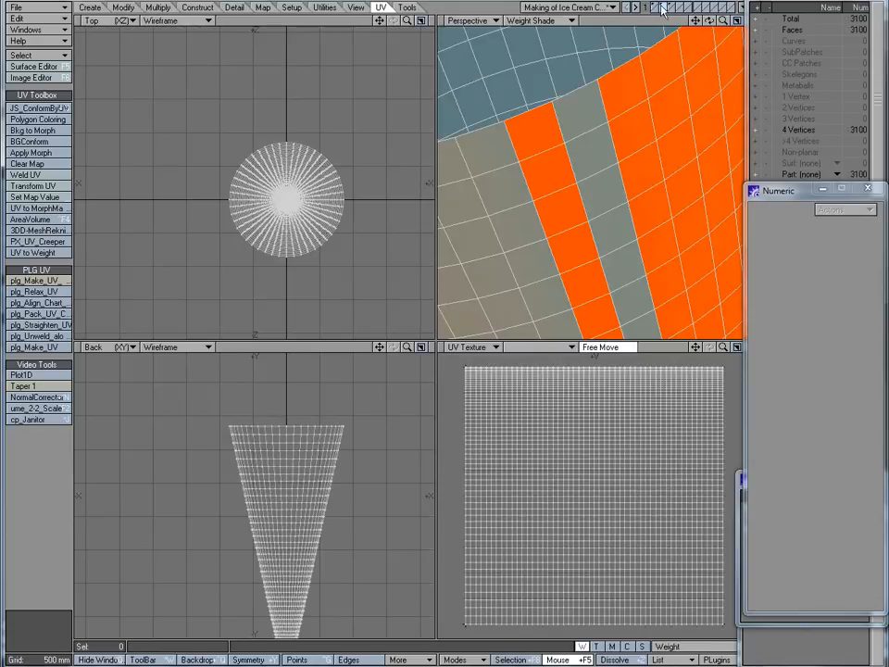
pyautogui.moveTo(629, 92); pyautogui.dragTo(633, 133)
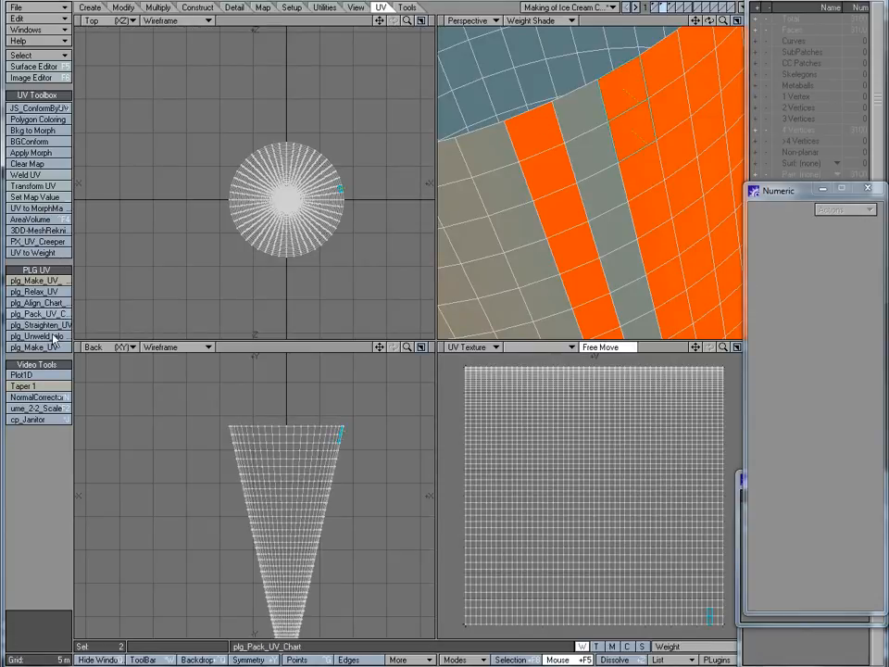
pyautogui.click(41, 230)
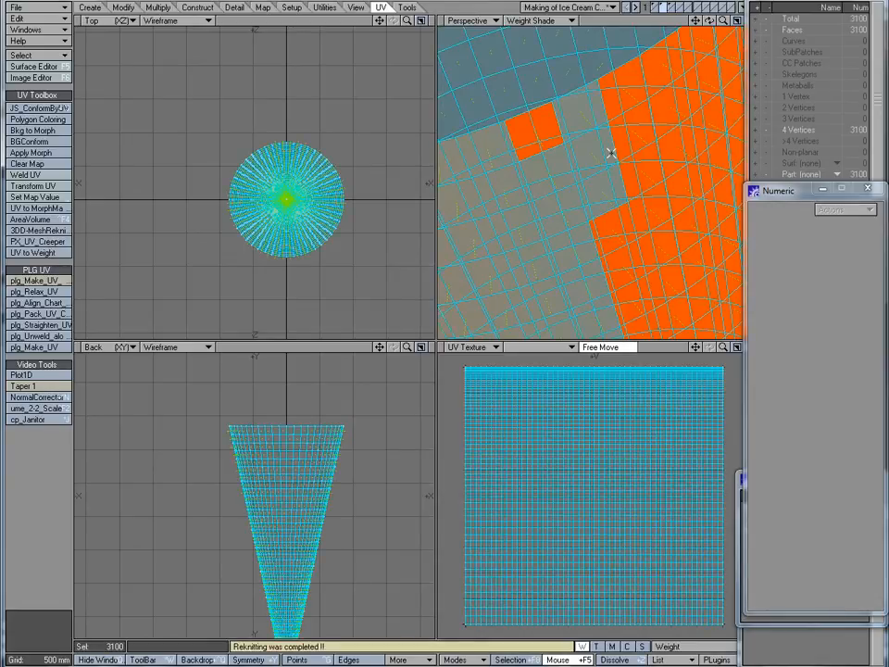
pyautogui.press('/')
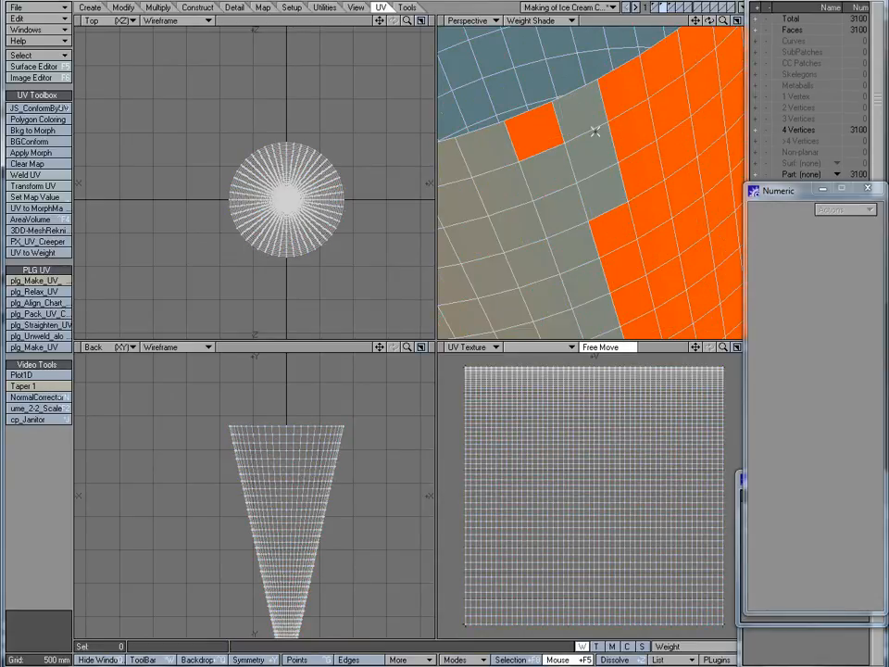
# - In the third layer, select the matching two rim polygons beside the seam, reknit the mesh with 3DD-MeshReknit, and clear the selection
pyautogui.click(671, 7)
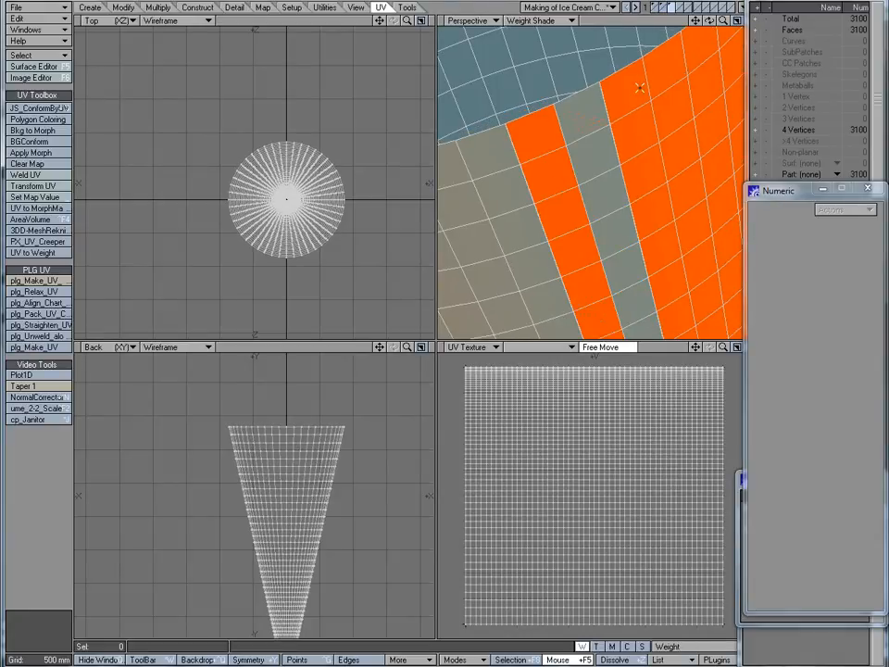
pyautogui.moveTo(640, 88); pyautogui.dragTo(637, 119)
pyautogui.click(39, 229)
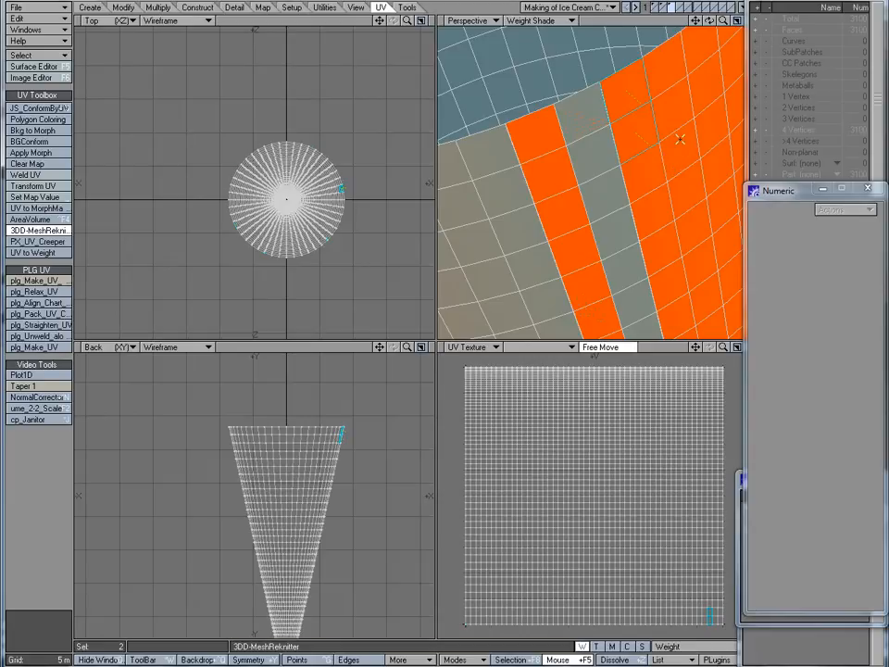
pyautogui.press('/')
# - Convert the third layer's shifted shell into a morph named BkgMorph on the second layer's cone, and empty the third layer
pyautogui.click(669, 11)
pyautogui.click(674, 14)
pyautogui.click(32, 130)
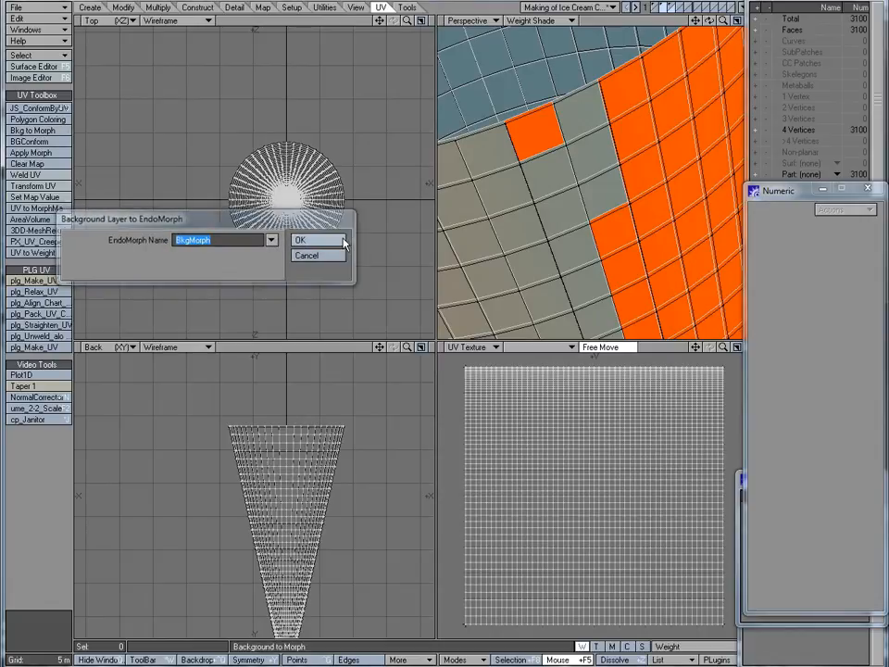
pyautogui.click(340, 239)
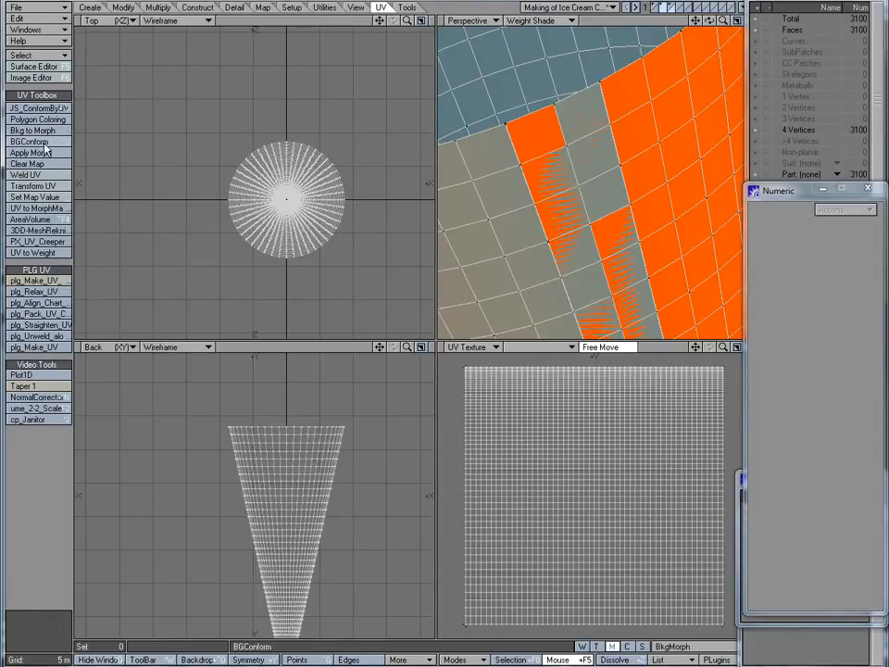
pyautogui.click(673, 7)
pyautogui.click(663, 8)
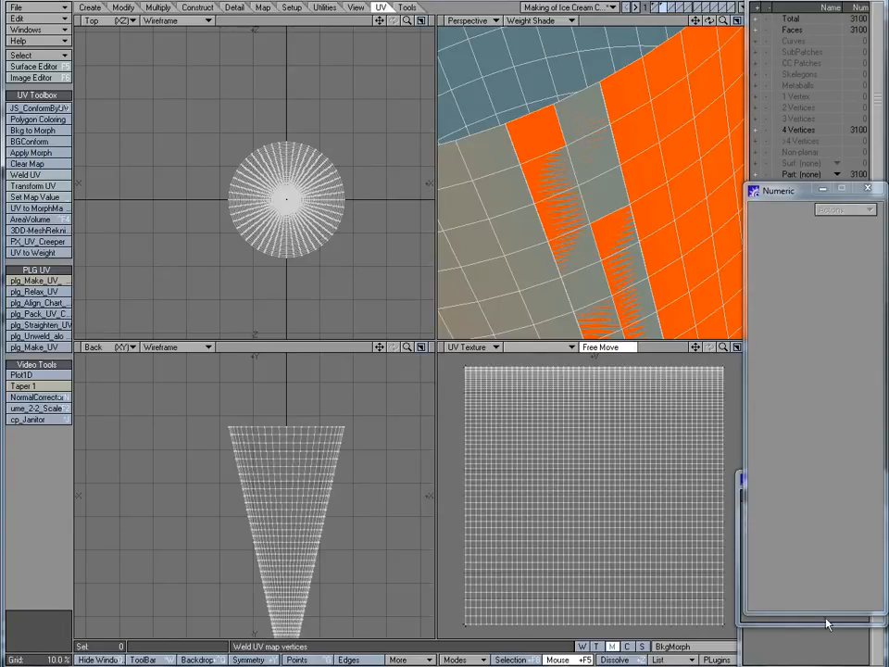
# - Show the vertex maps and turn off BkgMorph so the second layer's cone displays its base shape
pyautogui.press('F8')
pyautogui.press('F8')
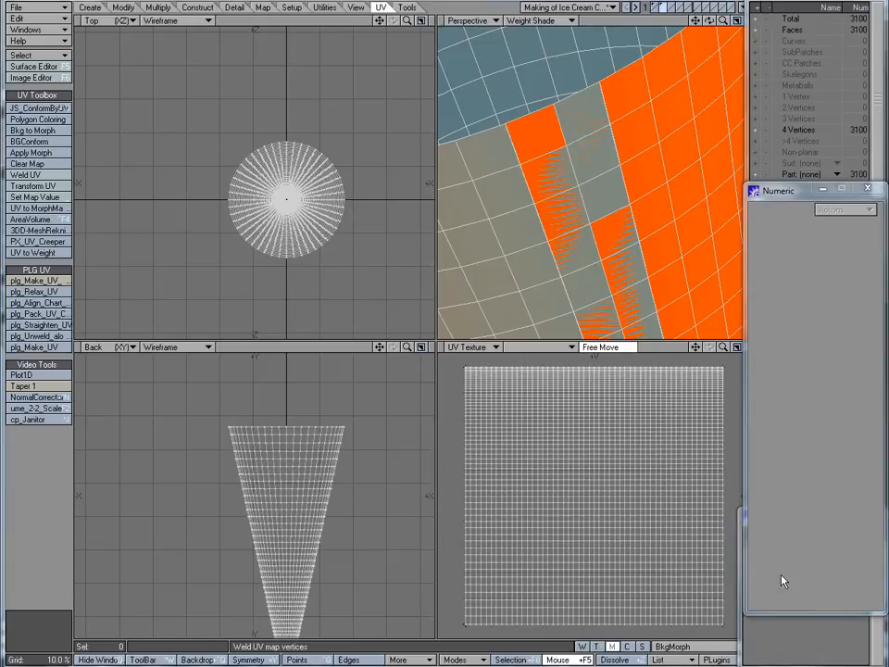
pyautogui.click(745, 519)
pyautogui.click(771, 532)
pyautogui.click(771, 532)
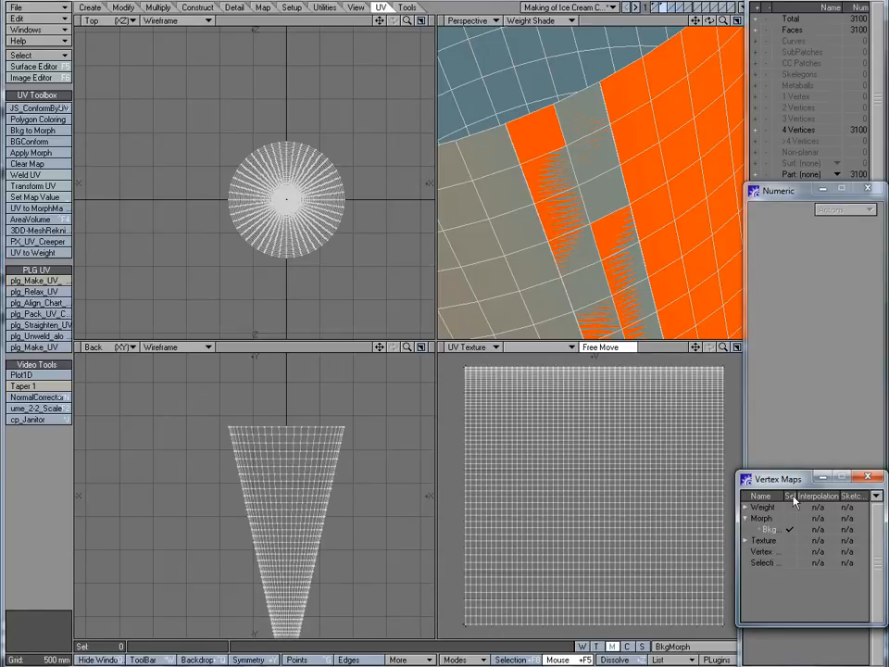
pyautogui.click(761, 529)
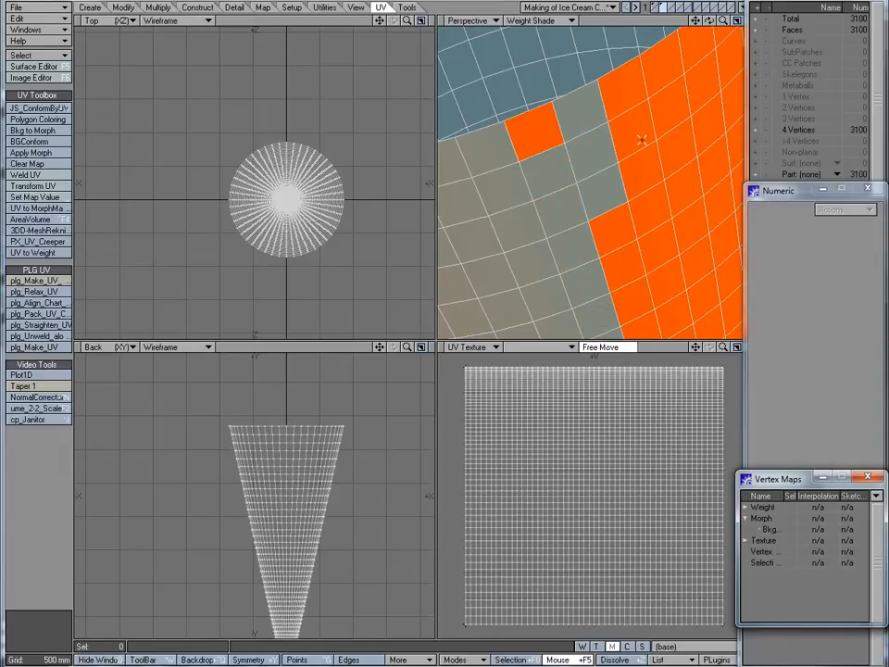
# - Run MaskMorphCopy_100 to create MaskedMorph from BkgMorph and the Weight map, and inspect the overlap at the cone's seam
pyautogui.hotkey('ctrl', 'p')
pyautogui.write('mask')
pyautogui.press('Return')
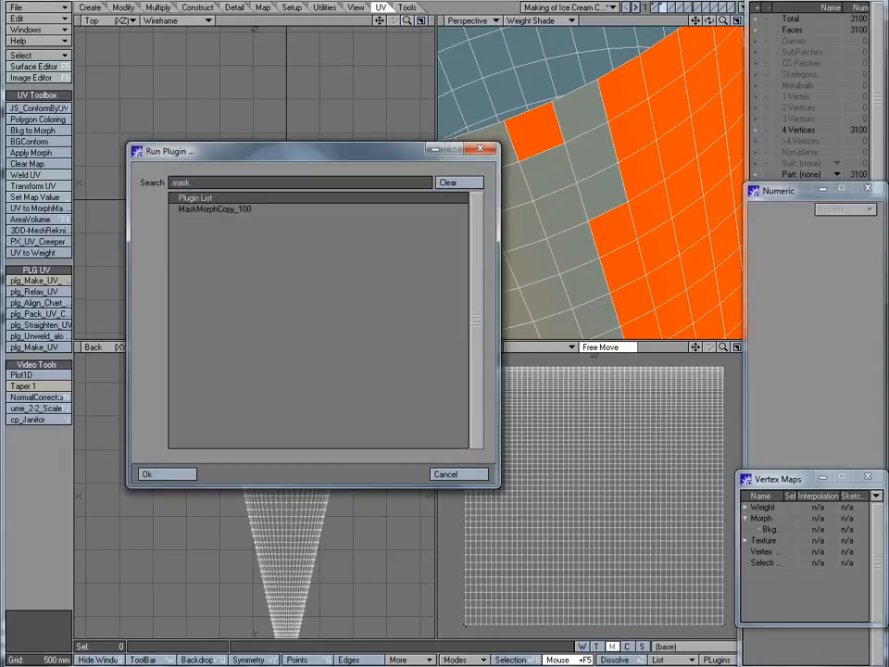
pyautogui.click(167, 473)
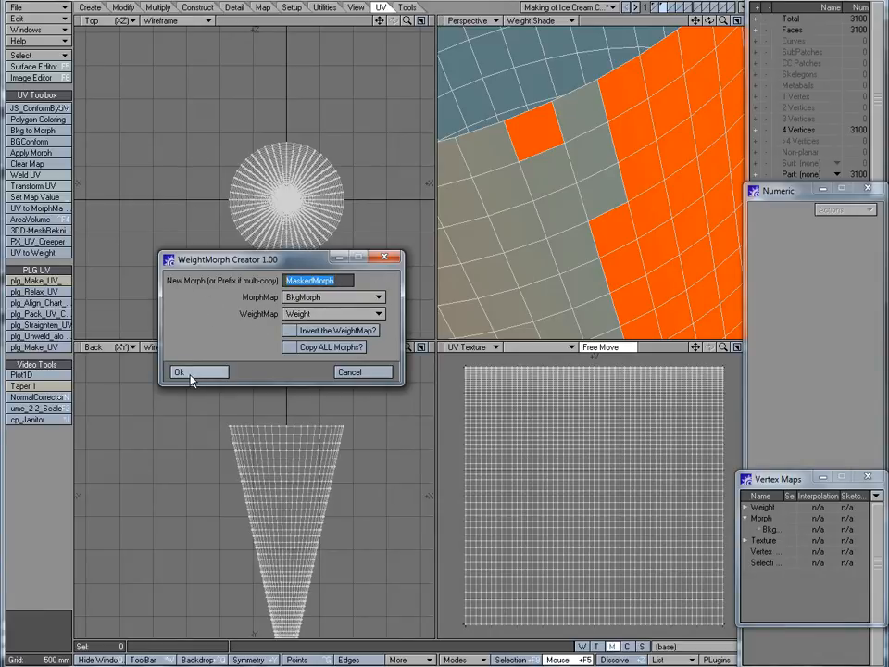
pyautogui.click(213, 372)
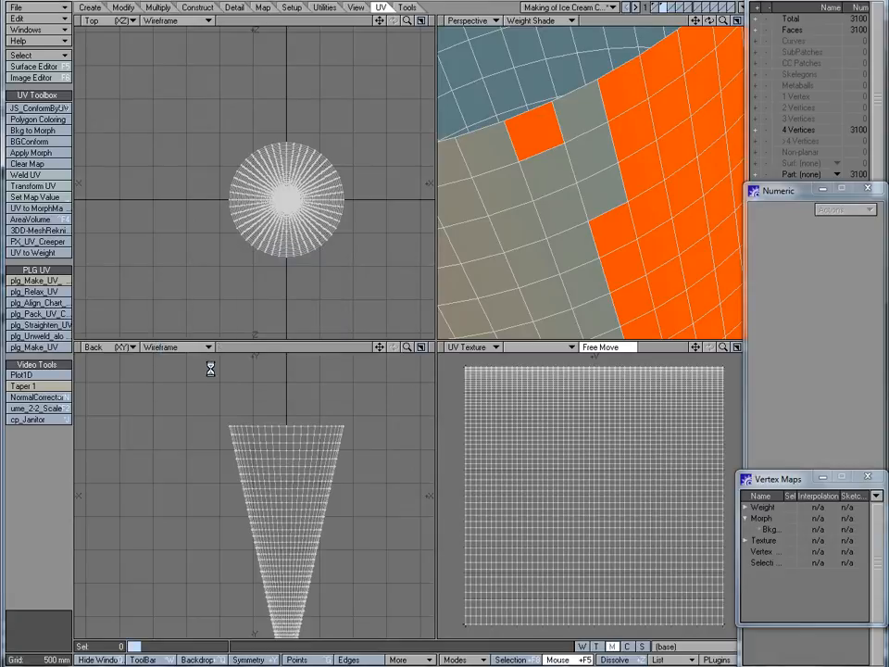
pyautogui.keyDown('alt'); pyautogui.moveTo(562, 161); pyautogui.dragTo(593, 74); pyautogui.keyUp('alt')
pyautogui.keyDown('alt'); pyautogui.moveTo(593, 74); pyautogui.dragTo(601, 104); pyautogui.keyUp('alt')
pyautogui.keyDown('alt'); pyautogui.moveTo(600, 104); pyautogui.dragTo(609, 125); pyautogui.keyUp('alt')
pyautogui.keyDown('alt'); pyautogui.keyDown('shift'); pyautogui.moveTo(695, 159); pyautogui.dragTo(627, 117); pyautogui.keyUp('shift'); pyautogui.keyUp('alt')
pyautogui.keyDown('alt'); pyautogui.moveTo(626, 117); pyautogui.dragTo(645, 180); pyautogui.keyUp('alt')
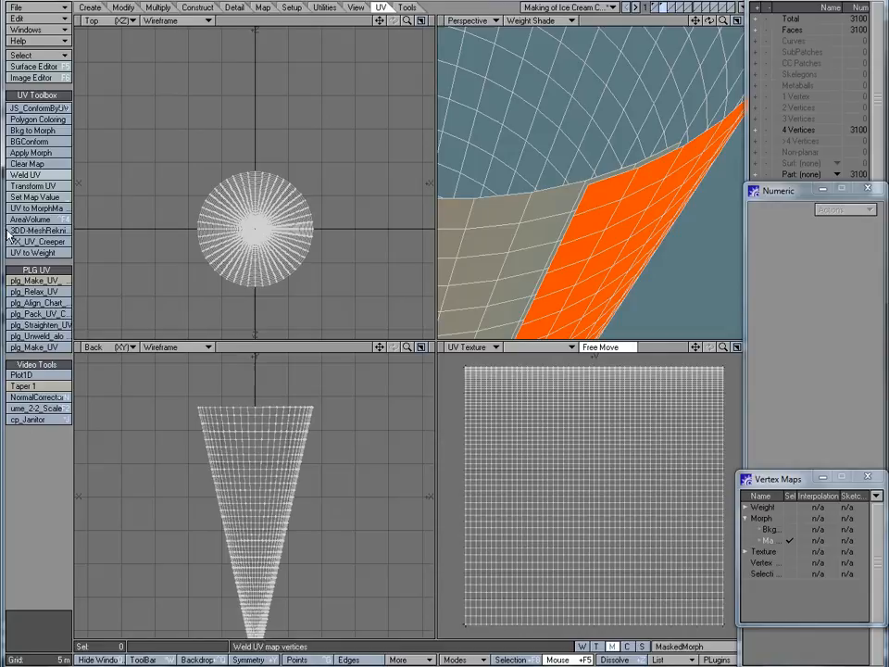
# - Generate a new UV map named Unwrap for the morphed cone with plg_Make_UV's Make UV
pyautogui.click(39, 280)
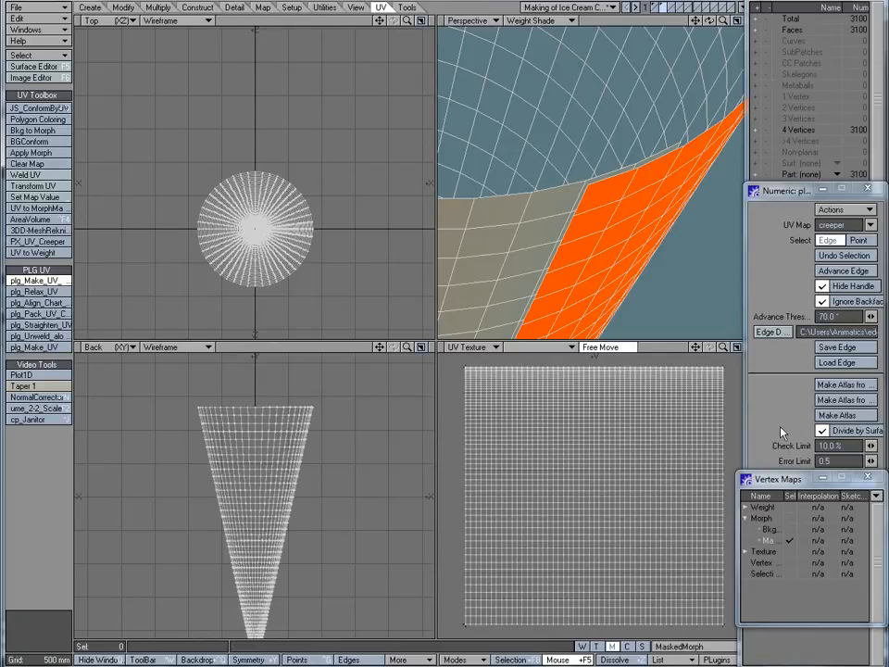
pyautogui.press('a')
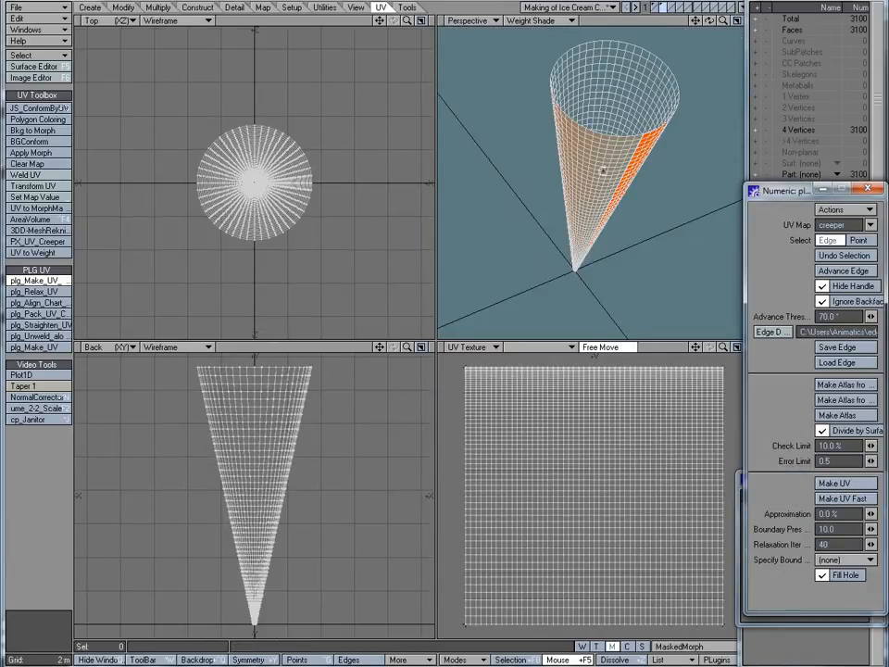
pyautogui.keyDown('alt'); pyautogui.moveTo(603, 170); pyautogui.dragTo(582, 170); pyautogui.keyUp('alt')
pyautogui.moveTo(851, 226); pyautogui.dragTo(628, 220)
pyautogui.write('Unwrap')
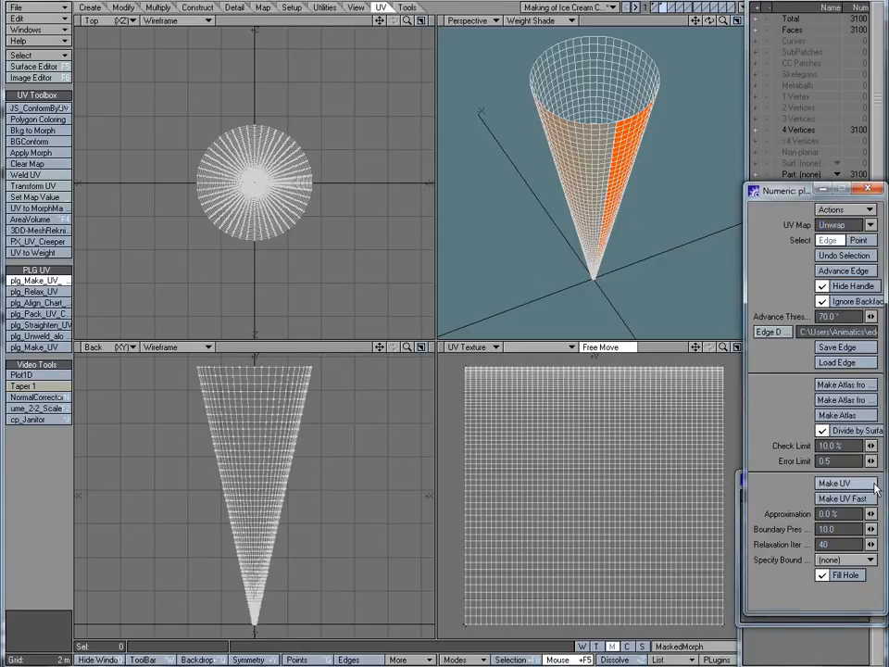
pyautogui.click(874, 484)
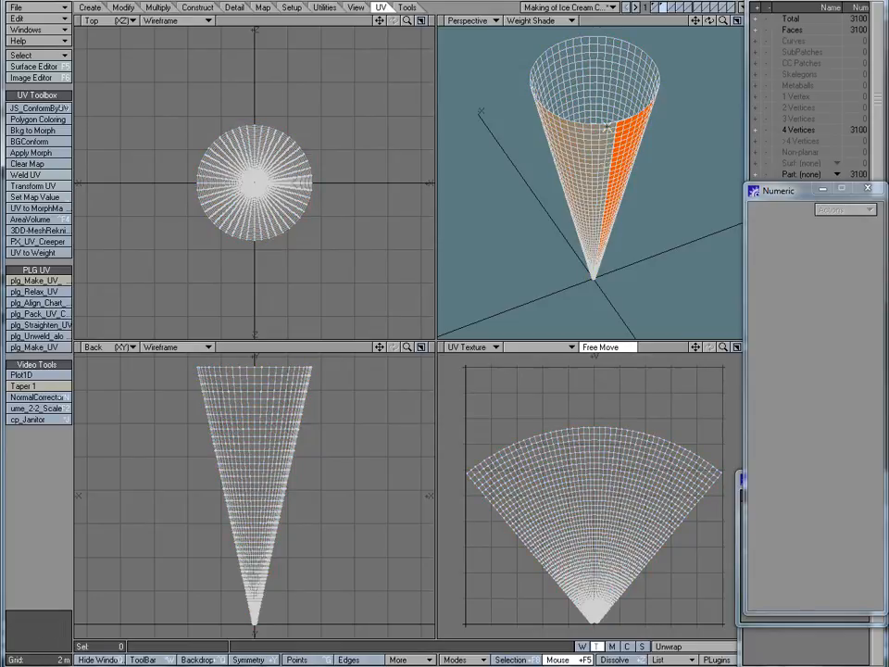
pyautogui.keyDown('alt'); pyautogui.moveTo(609, 125); pyautogui.dragTo(591, 160); pyautogui.keyUp('alt')
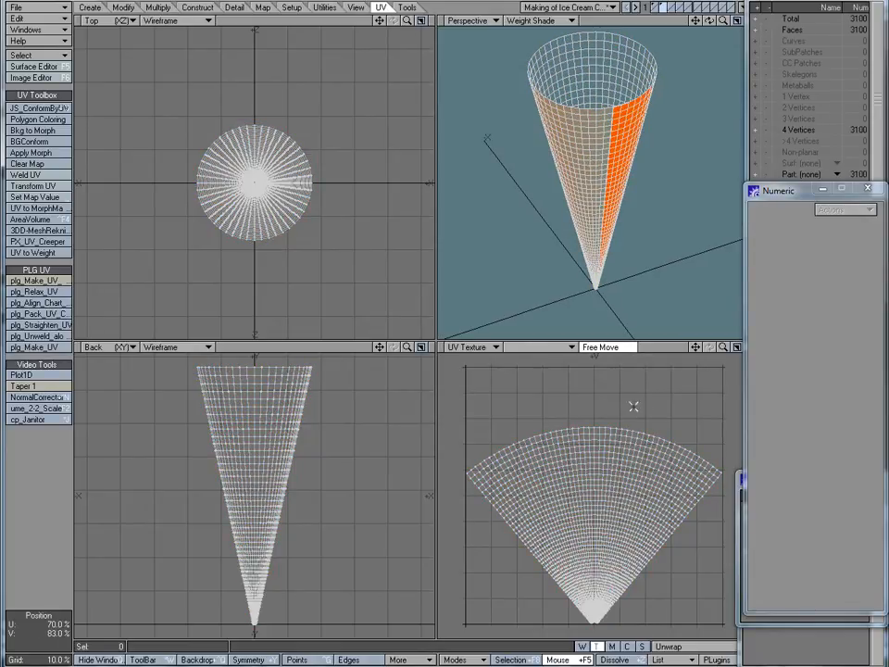
pyautogui.moveTo(556, 385)
pyautogui.mouseDown(button='right')
pyautogui.moveTo(775, 492)
pyautogui.moveTo(436, 513)
pyautogui.moveTo(556, 385)
pyautogui.mouseUp(button='right')
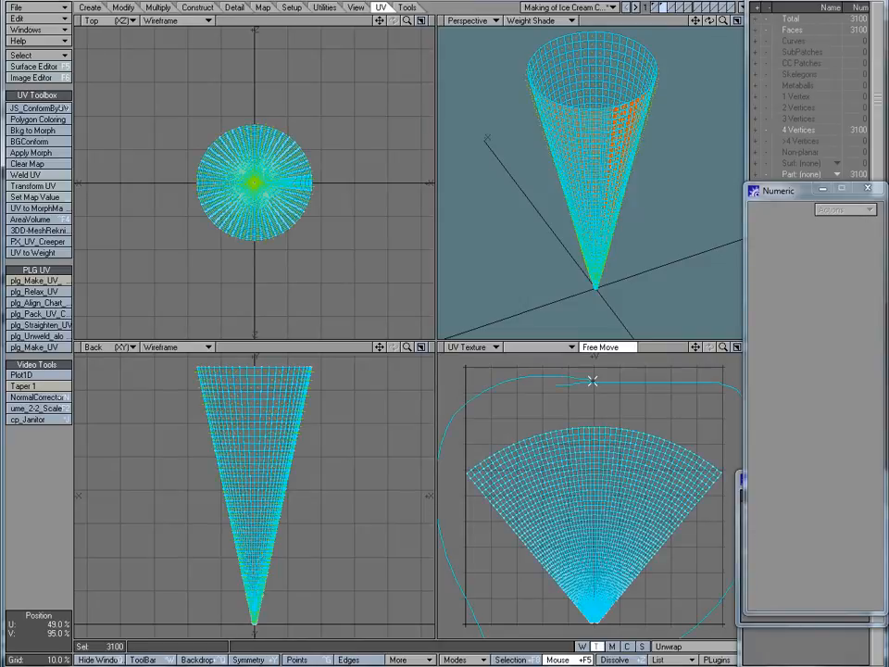
pyautogui.click(589, 382)
pyautogui.moveTo(622, 387); pyautogui.dragTo(741, 400, button='right')
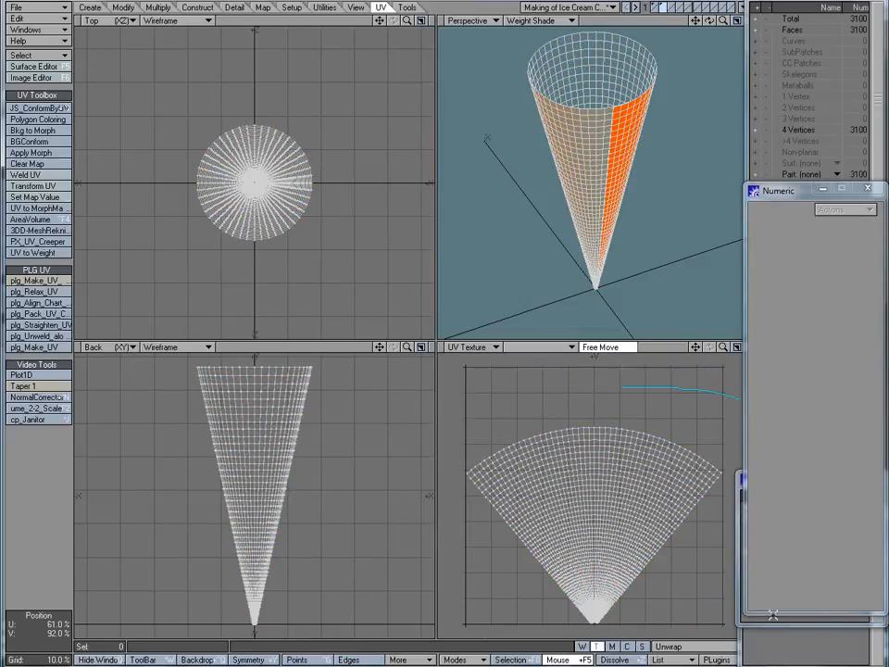
pyautogui.moveTo(454, 430); pyautogui.dragTo(544, 418, button='right')
pyautogui.click(493, 97)
# - Convert the Unwrap UV map into a morph map with UV to MorphMap, and inspect the flattened shape at the origin
pyautogui.click(53, 209)
pyautogui.click(255, 316)
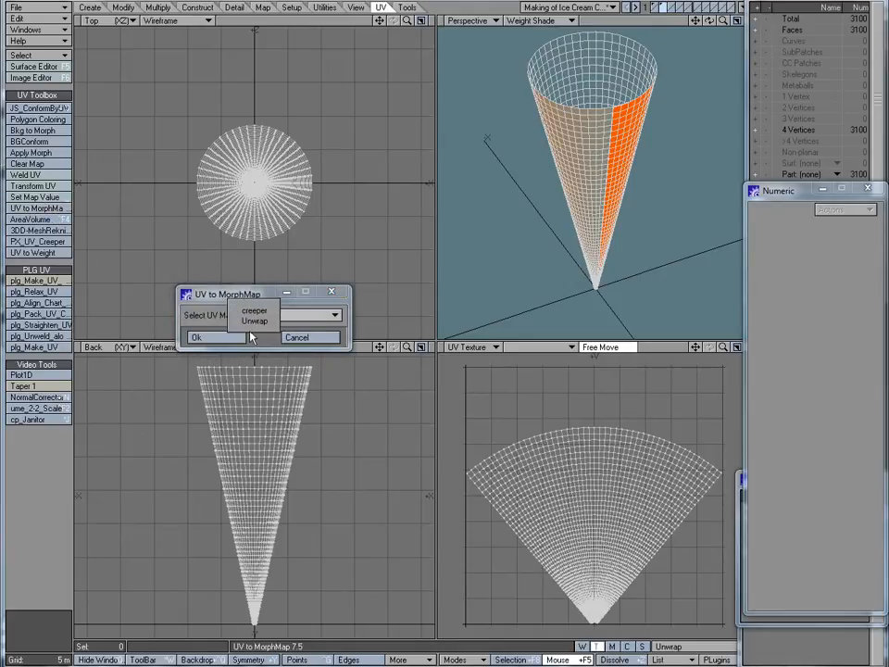
pyautogui.click(255, 322)
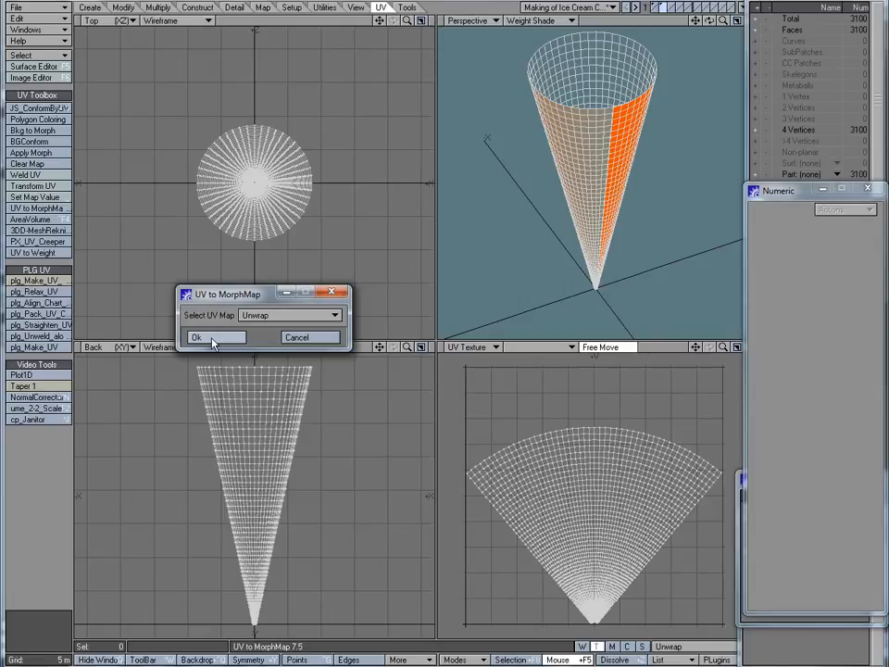
pyautogui.click(213, 339)
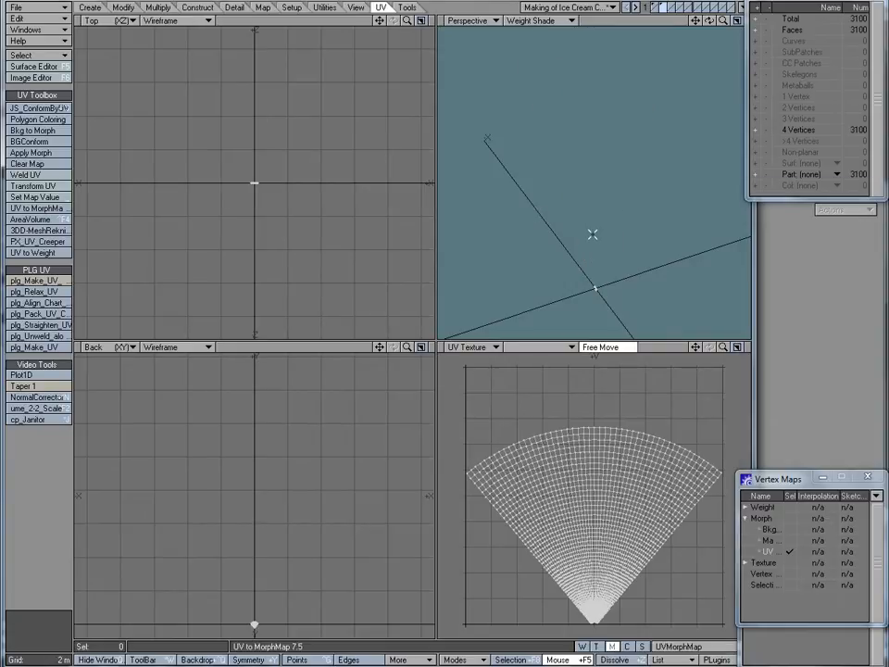
pyautogui.keyDown('ctrl'); pyautogui.keyDown('alt'); pyautogui.moveTo(594, 287); pyautogui.dragTo(809, 286); pyautogui.keyUp('alt'); pyautogui.keyUp('ctrl')
pyautogui.keyDown('ctrl'); pyautogui.keyDown('alt'); pyautogui.moveTo(623, 276); pyautogui.dragTo(532, 274); pyautogui.keyUp('alt'); pyautogui.keyUp('ctrl')
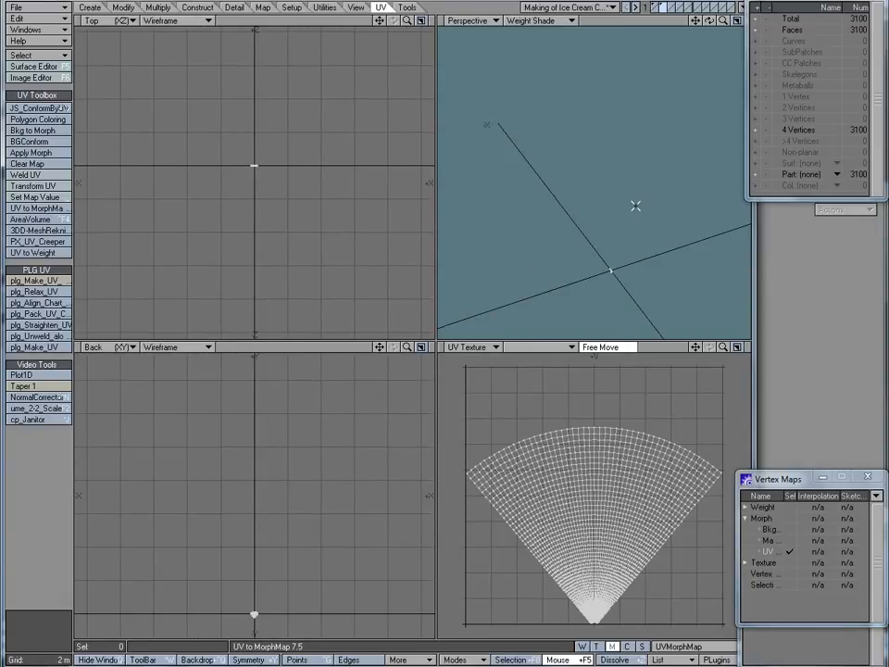
pyautogui.keyDown('alt'); pyautogui.keyDown('shift'); pyautogui.moveTo(607, 268); pyautogui.dragTo(626, 273); pyautogui.keyUp('shift'); pyautogui.keyUp('alt')
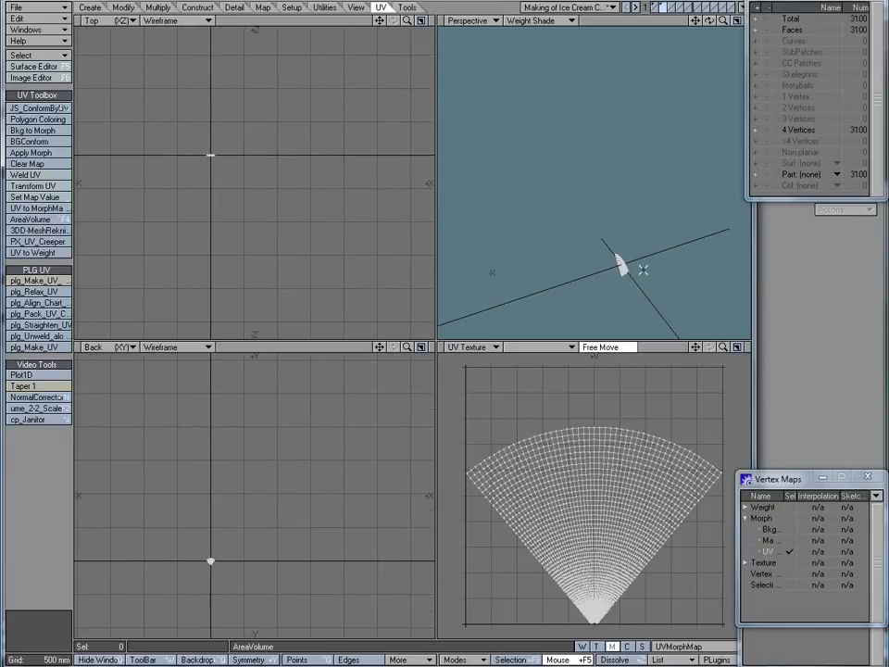
# - Copy the flattened cone from the second layer into the third layer
pyautogui.moveTo(569, 195)
pyautogui.mouseDown(button='right')
pyautogui.moveTo(561, 325)
pyautogui.moveTo(508, 225)
pyautogui.mouseUp(button='right')
pyautogui.press('/')
pyautogui.moveTo(648, 205)
pyautogui.mouseDown(button='right')
pyautogui.moveTo(684, 269)
pyautogui.moveTo(650, 213)
pyautogui.moveTo(686, 254)
pyautogui.moveTo(608, 192)
pyautogui.mouseUp(button='right')
pyautogui.press('/')
pyautogui.press('/')
pyautogui.click(671, 8)
pyautogui.hotkey('ctrl', 'v')
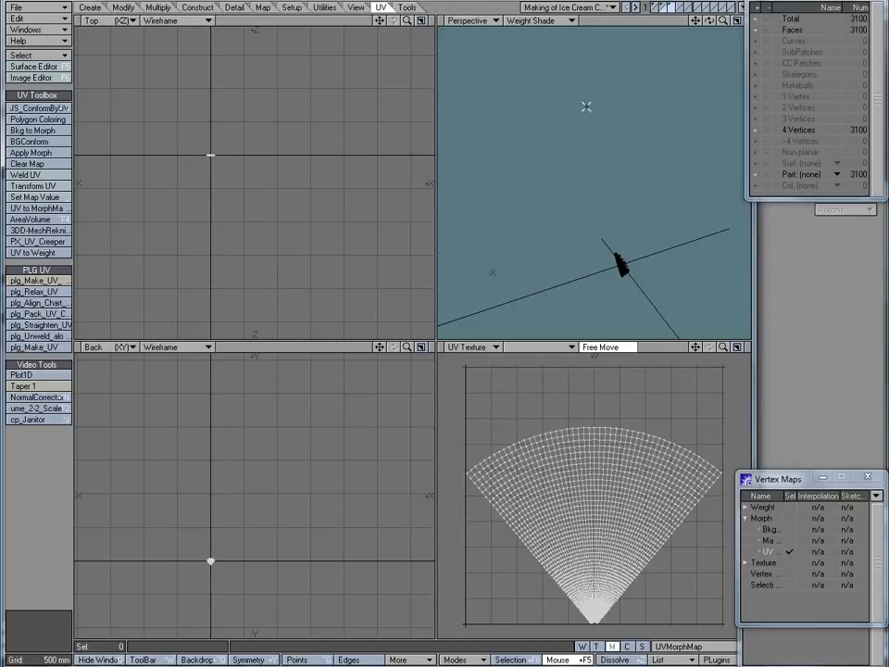
# - Clear the UVMorphMap values on the second layer's cone and convert the background layer into a morph named Unwrapped
pyautogui.click(44, 168)
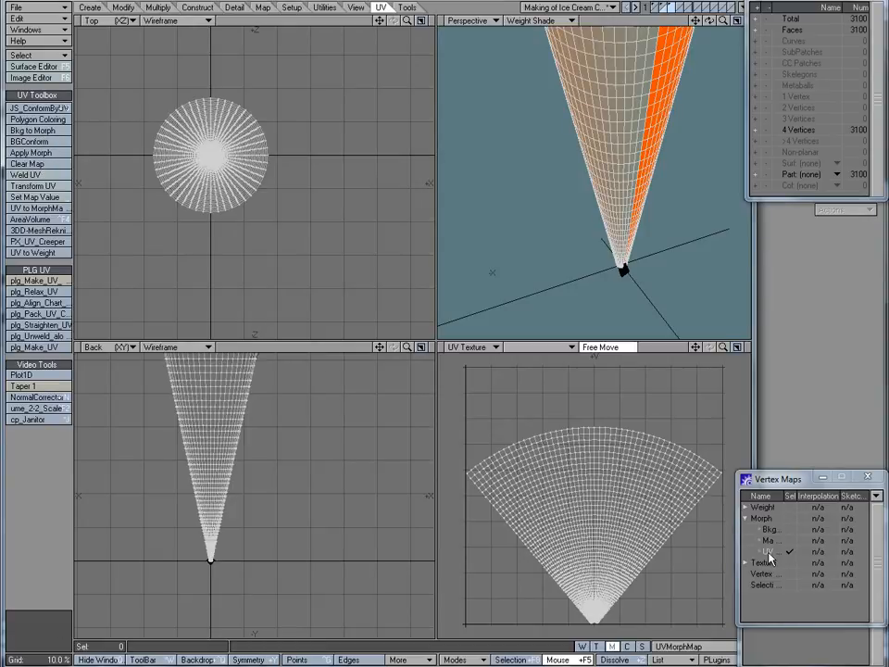
pyautogui.click(45, 130)
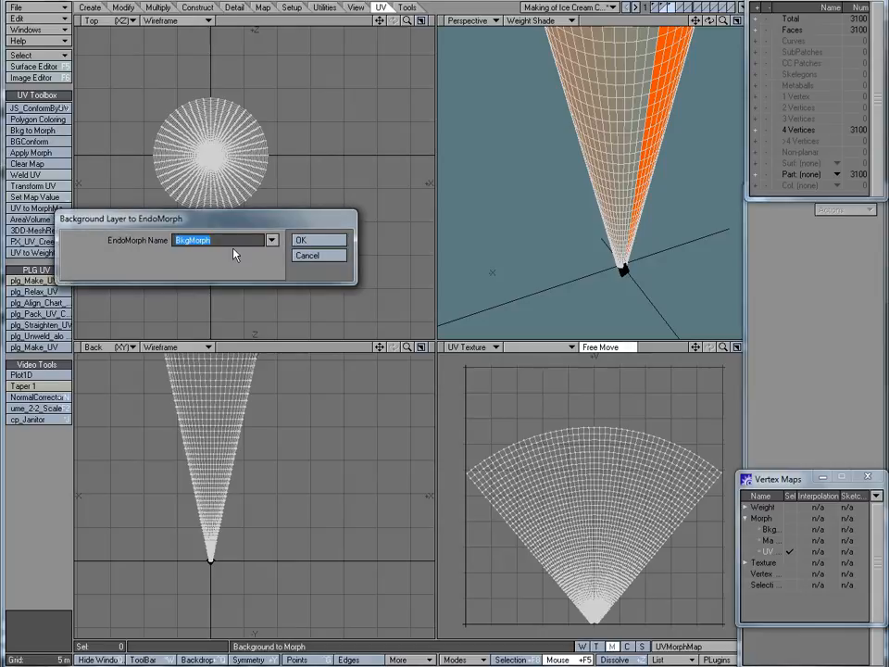
pyautogui.write('Uv')
pyautogui.write('r')
pyautogui.write('wrappe')
pyautogui.write('d')
pyautogui.press('Return')
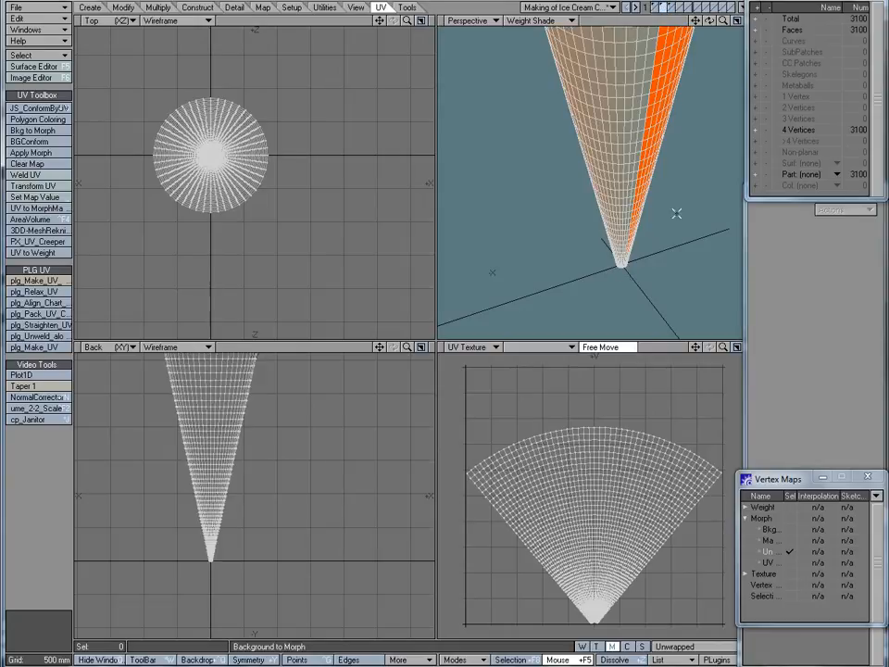
# - Check MaskedMorph against UVMorphMap, and delete the UVMorphMap vertex map
pyautogui.click(770, 541)
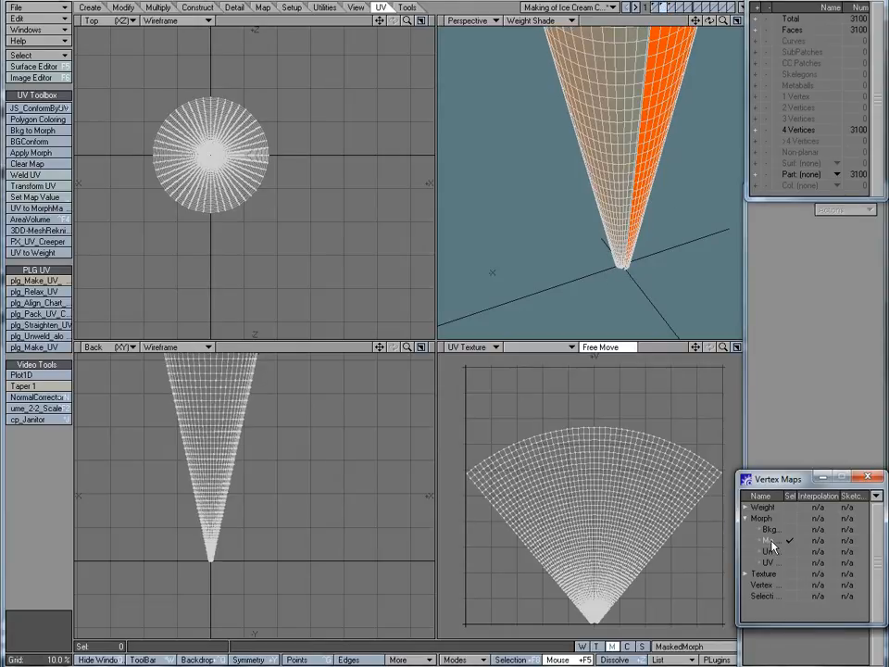
pyautogui.click(768, 562)
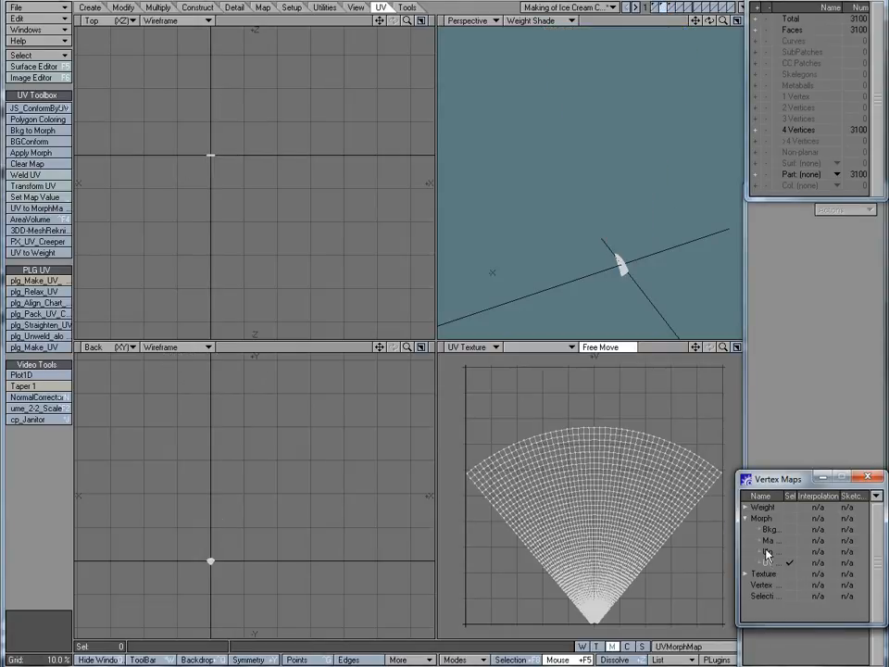
pyautogui.rightClick(770, 562)
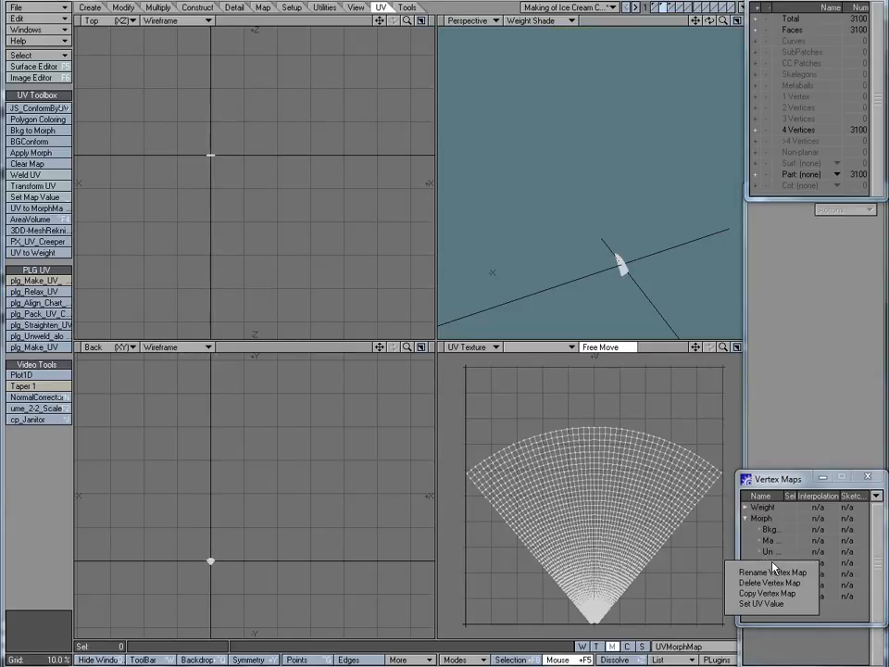
pyautogui.click(769, 583)
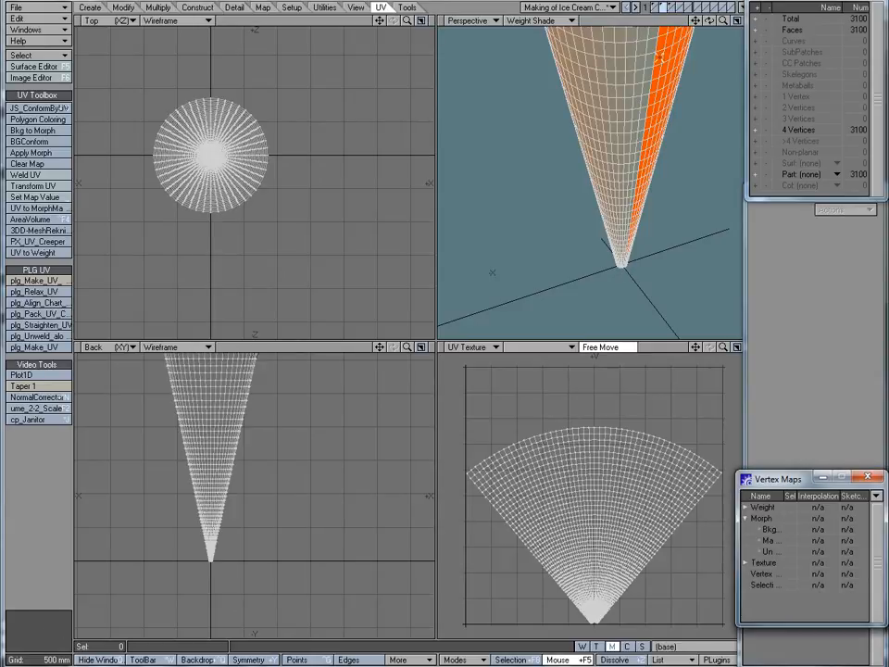
# - Empty the third layer, return to the second layer, and display its cone in the Unwrapped morph
pyautogui.click(672, 7)
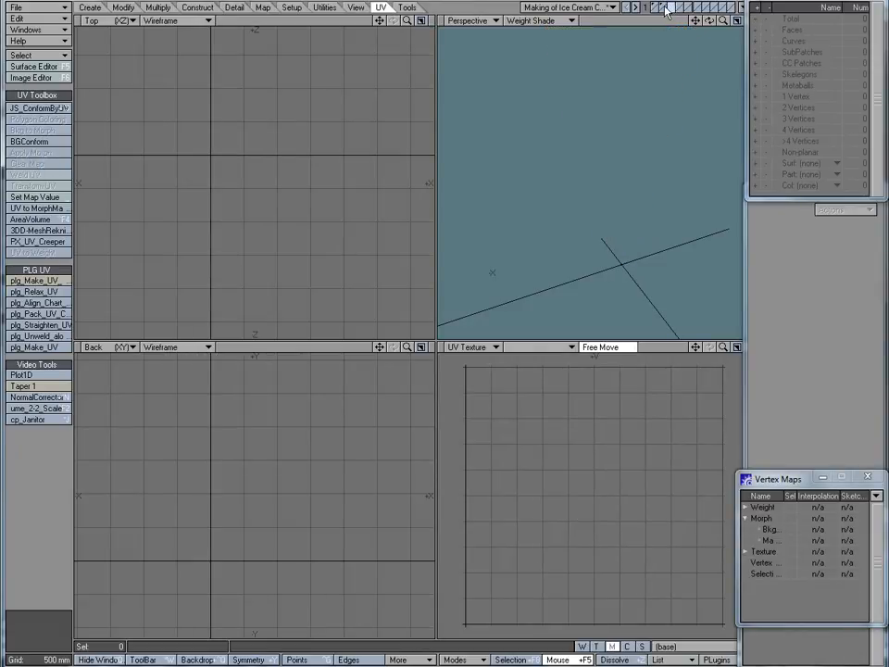
pyautogui.click(664, 7)
pyautogui.click(672, 7)
pyautogui.click(664, 8)
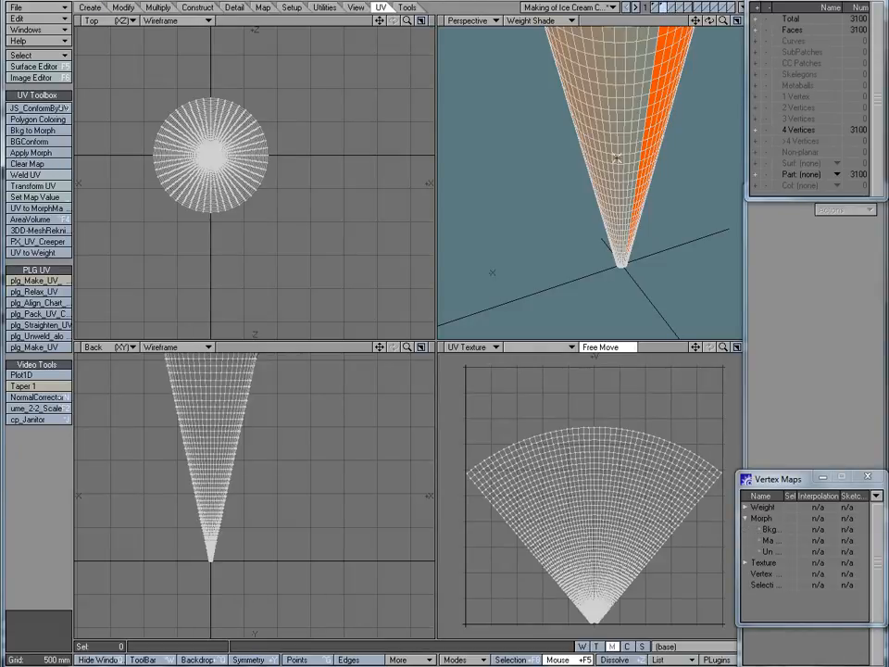
pyautogui.click(768, 552)
pyautogui.keyDown('alt'); pyautogui.moveTo(631, 253); pyautogui.dragTo(629, 223); pyautogui.keyUp('alt')
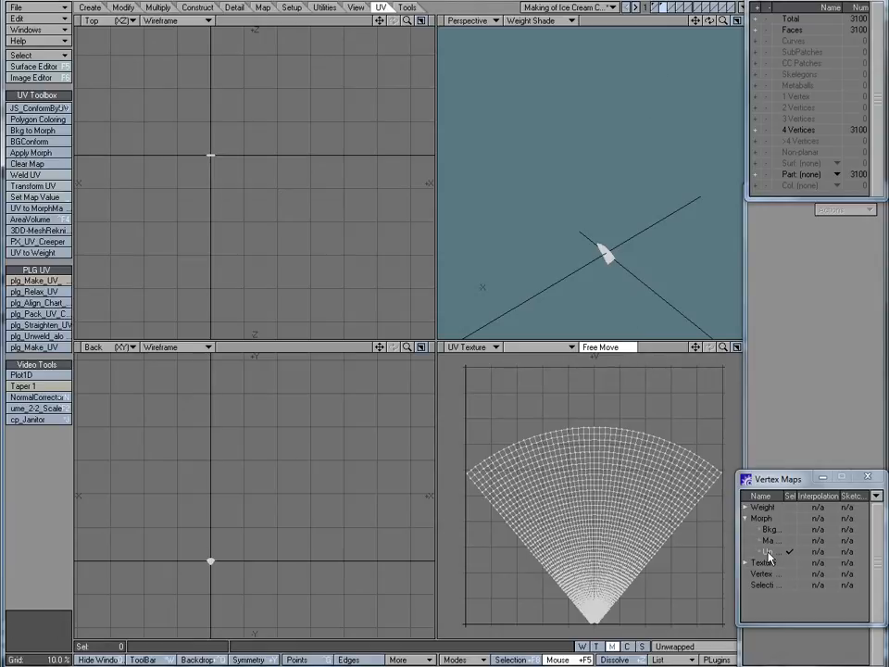
# - Display the base shape, copy one polygon from the cone's rim, and paste it beside the cone at about X 16.5 m, Y 36 m
pyautogui.click(770, 554)
pyautogui.keyDown('alt'); pyautogui.keyDown('shift'); pyautogui.moveTo(604, 167); pyautogui.dragTo(627, 308); pyautogui.keyUp('shift'); pyautogui.keyUp('alt')
pyautogui.keyDown('alt'); pyautogui.keyDown('shift'); pyautogui.moveTo(627, 112); pyautogui.dragTo(601, 190); pyautogui.keyUp('shift'); pyautogui.keyUp('alt')
pyautogui.click(616, 97)
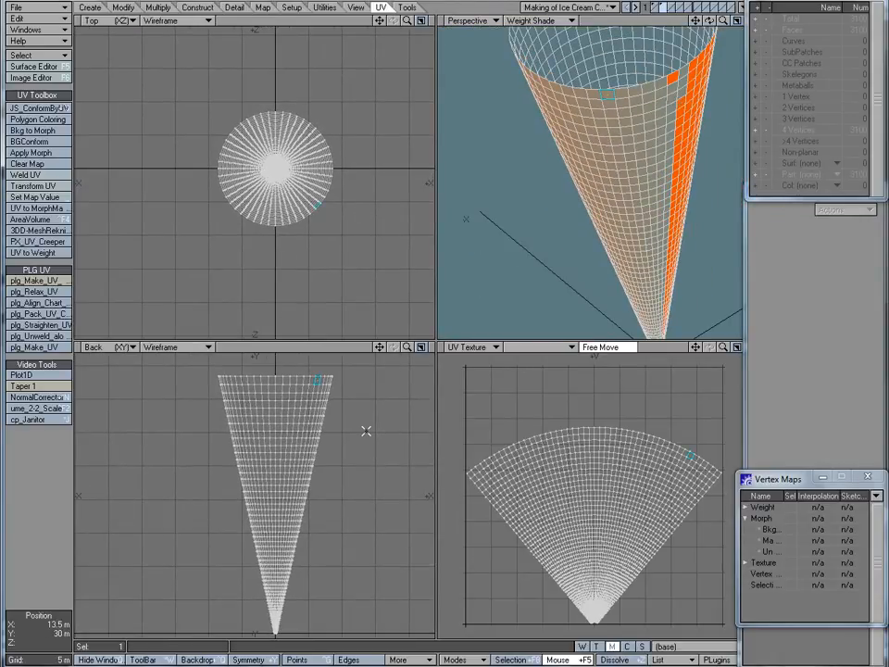
pyautogui.press('/')
pyautogui.hotkey('ctrl', 'v')
pyautogui.click(386, 393)
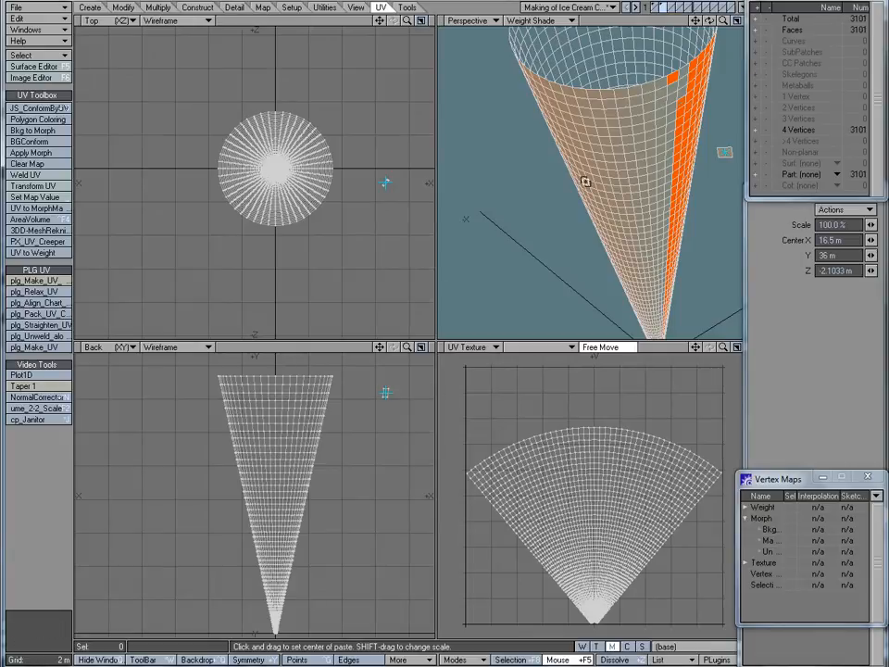
pyautogui.press('space')
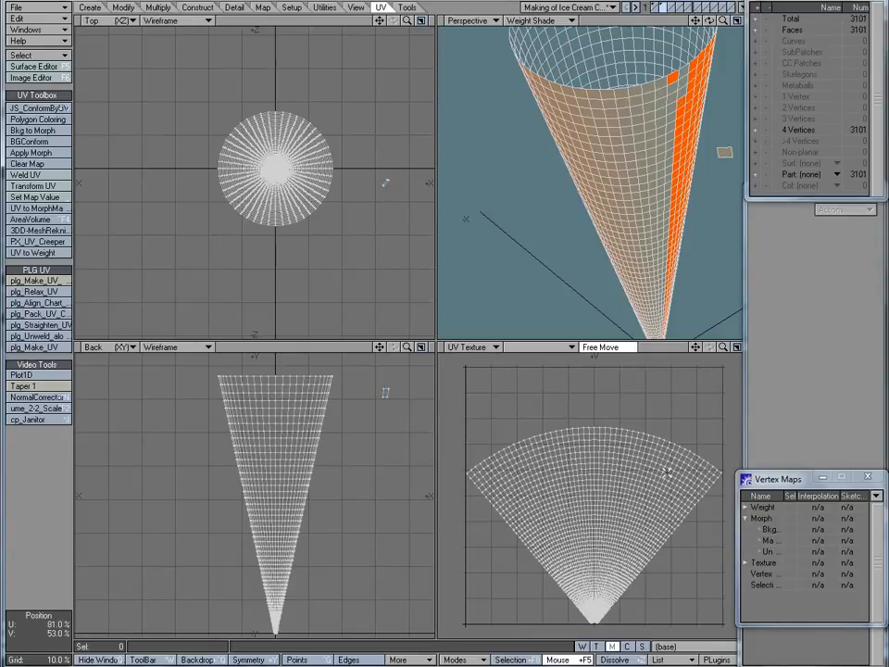
# - Clear the pasted polygon's Unwrapped morph values and select two of its points with that morph displayed
pyautogui.click(787, 552)
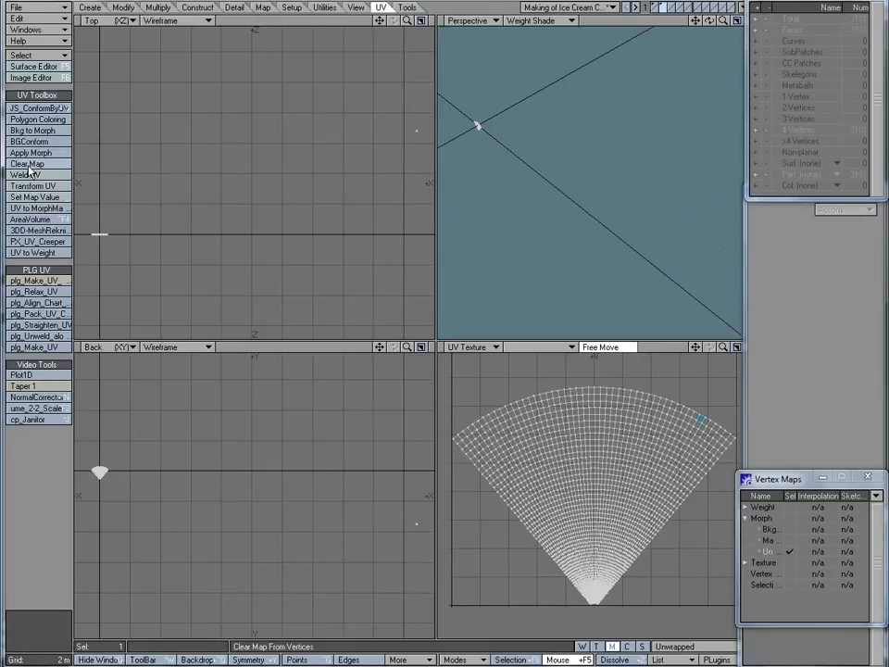
pyautogui.hotkey('shift', 'a')
pyautogui.moveTo(641, 155)
pyautogui.keyDown('ctrl'); pyautogui.keyDown('alt'); pyautogui.mouseDown()
pyautogui.moveTo(518, 196)
pyautogui.moveTo(582, 209)
pyautogui.moveTo(693, 190)
pyautogui.moveTo(631, 149)
pyautogui.mouseUp(); pyautogui.keyUp('alt'); pyautogui.keyUp('ctrl')
pyautogui.hotkey('ctrl', 'g')
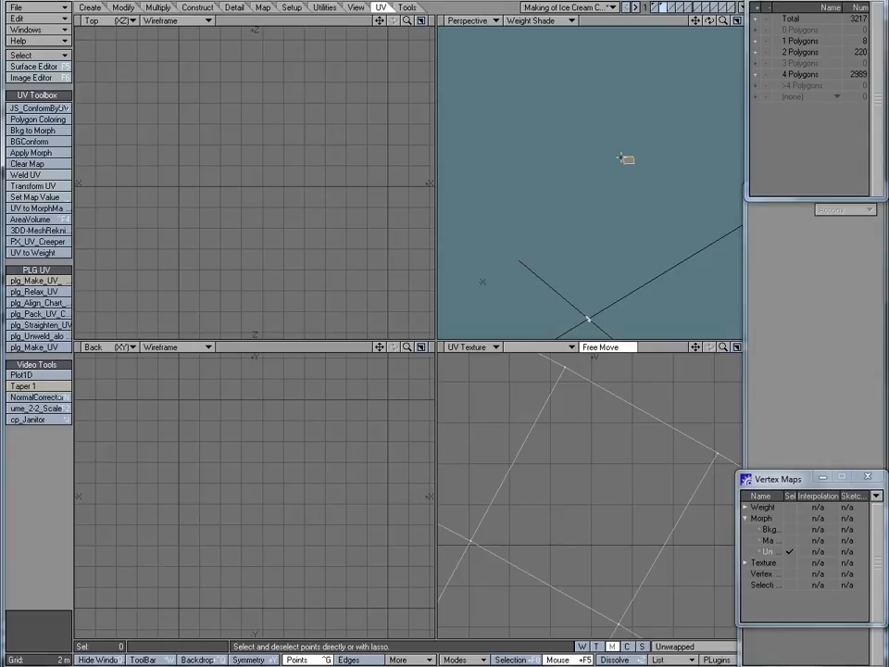
pyautogui.click(628, 159)
pyautogui.keyDown('ctrl'); pyautogui.keyDown('alt'); pyautogui.moveTo(628, 158); pyautogui.dragTo(603, 230); pyautogui.keyUp('alt'); pyautogui.keyUp('ctrl')
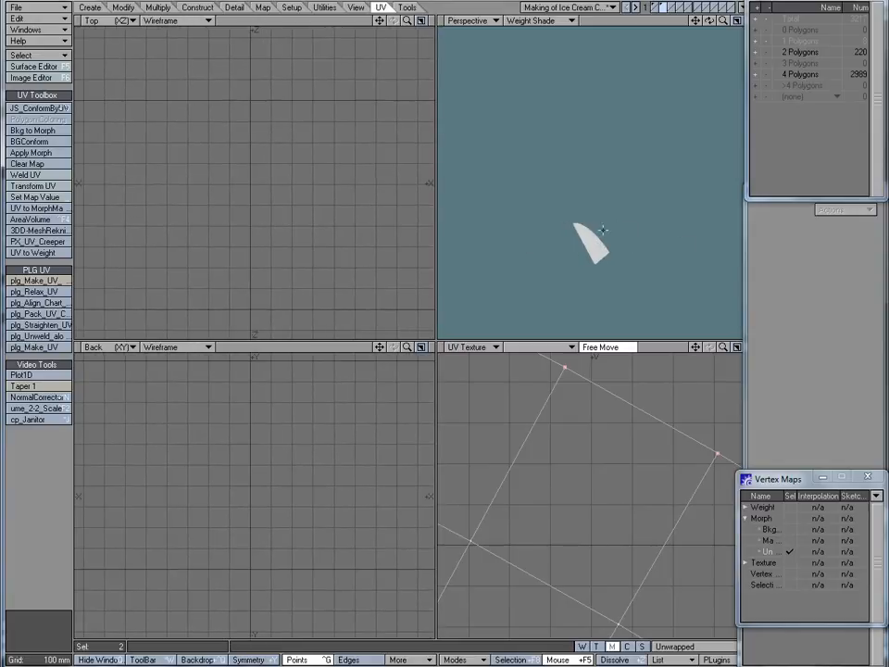
# - Select all connected polygons of the tiny flattened cone and frame it
pyautogui.hotkey('shift', 'a')
pyautogui.keyDown('ctrl'); pyautogui.keyDown('alt'); pyautogui.moveTo(542, 231); pyautogui.dragTo(570, 240); pyautogui.keyUp('alt'); pyautogui.keyUp('ctrl')
pyautogui.hotkey('ctrl', 'h')
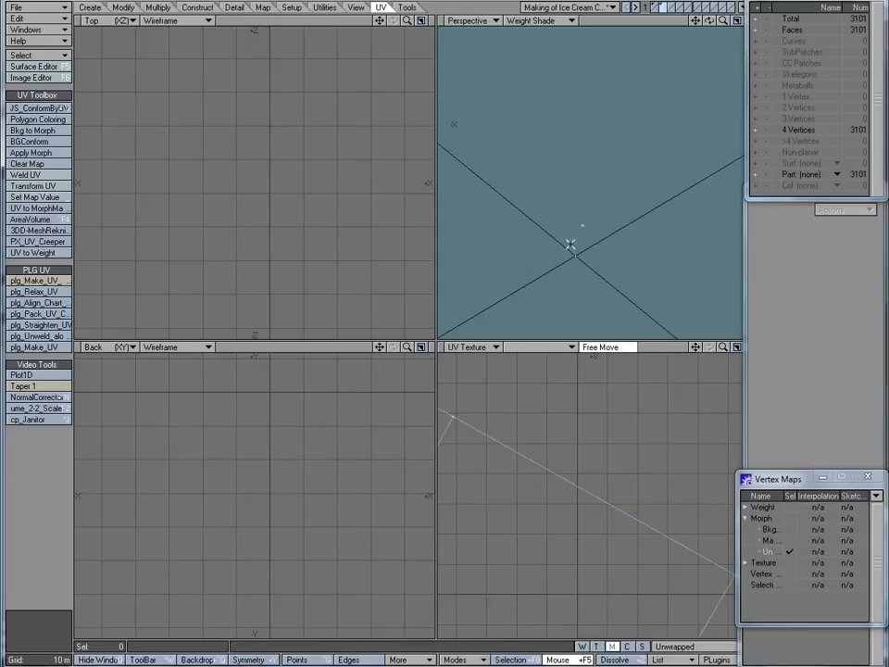
pyautogui.press(']')
pyautogui.moveTo(574, 249); pyautogui.dragTo(587, 267, button='right')
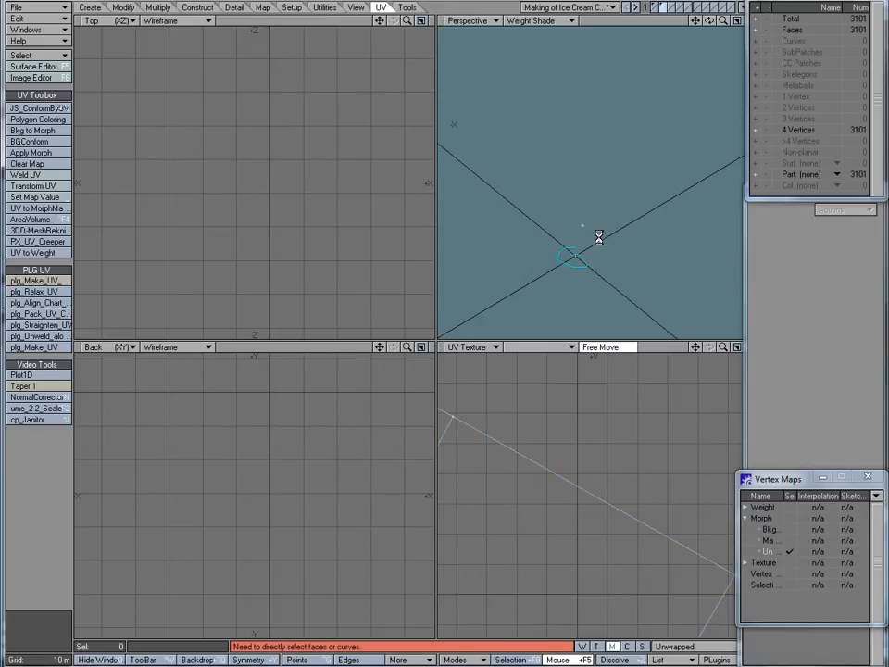
pyautogui.press('a')
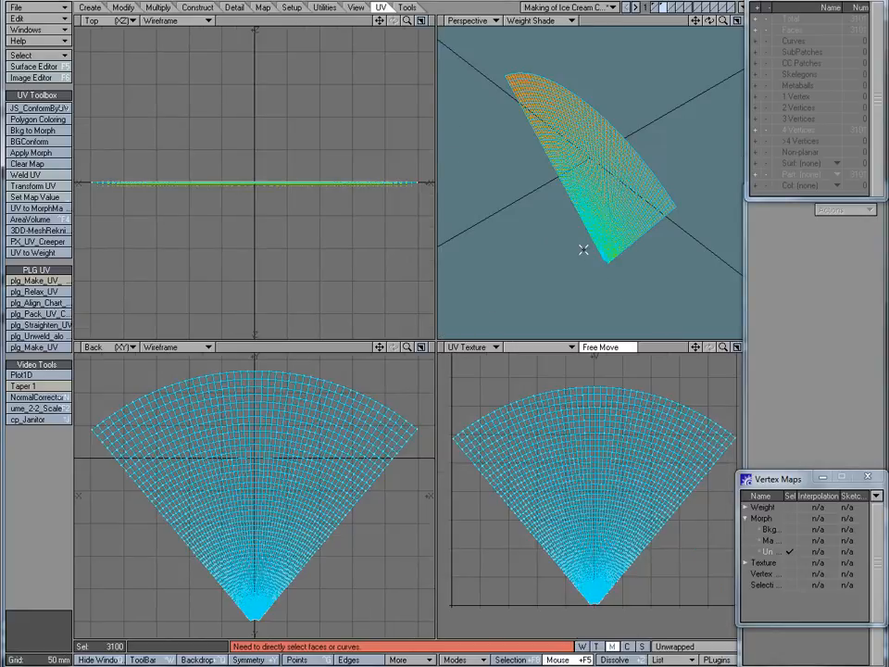
# - Try to select individual edges along the arc of the flattened cone
pyautogui.hotkey('ctrl', 'g')
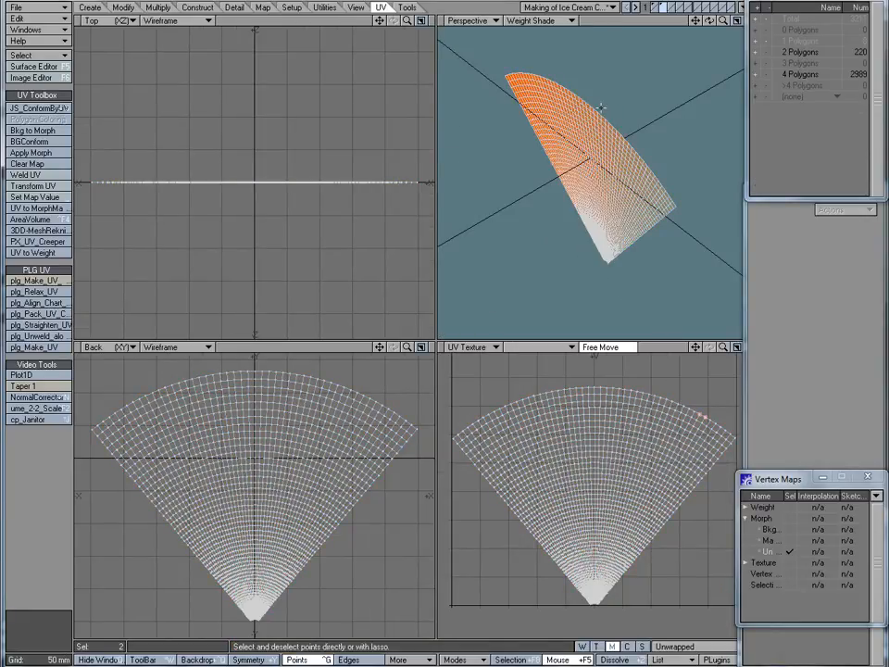
pyautogui.hotkey('ctrl', 'h')
pyautogui.moveTo(594, 109); pyautogui.dragTo(602, 118)
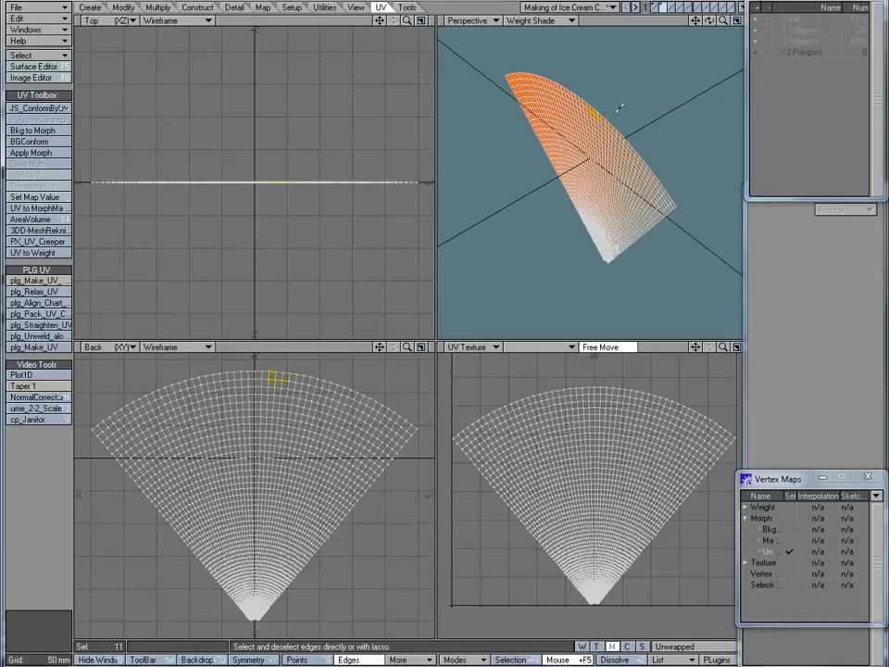
pyautogui.hotkey('shift', 'a')
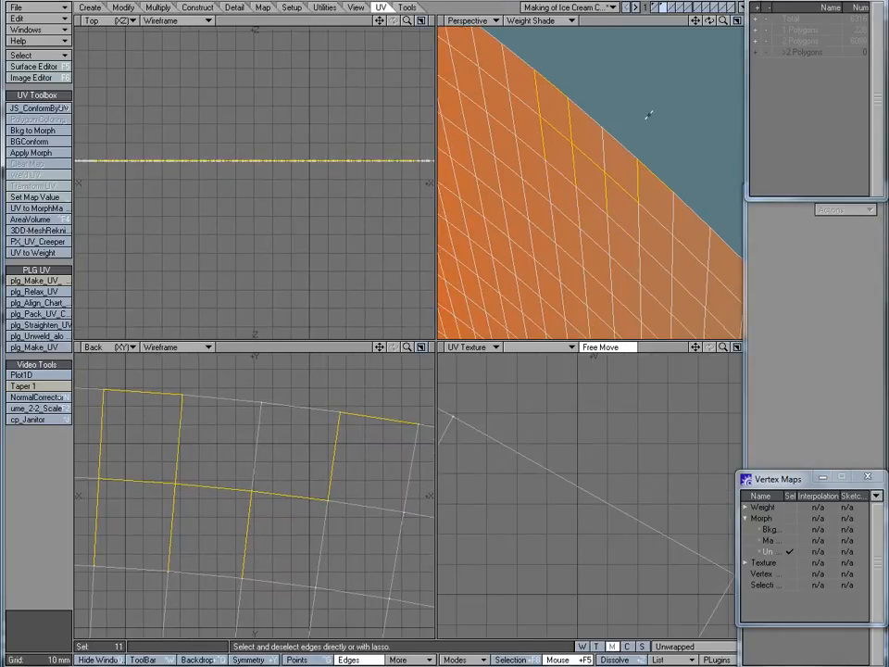
pyautogui.hotkey('ctrl', 'j')
pyautogui.press('/')
pyautogui.hotkey('ctrl', 'h')
pyautogui.press('/')
pyautogui.click(608, 160)
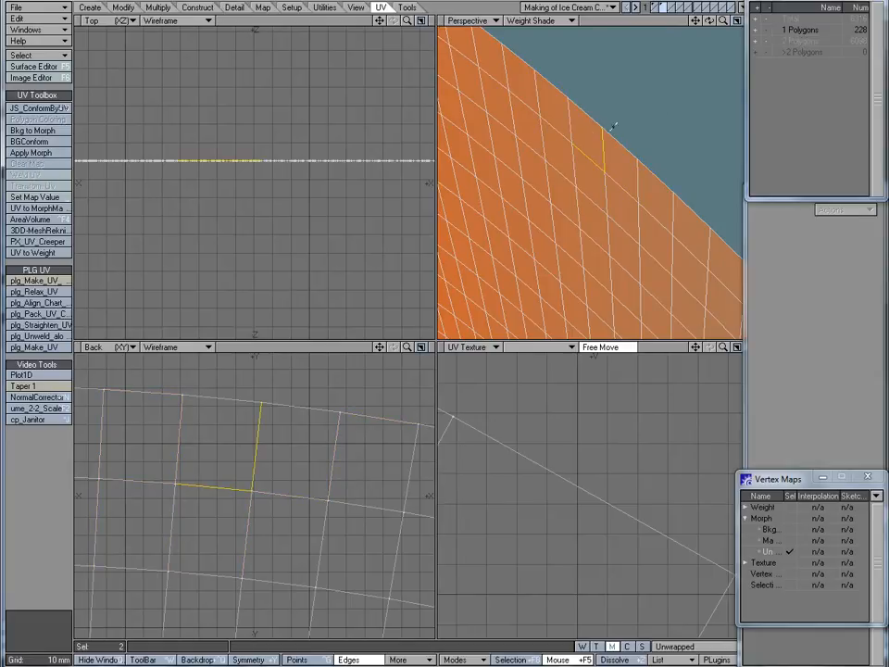
pyautogui.press('space')
pyautogui.press('a')
pyautogui.press('space')
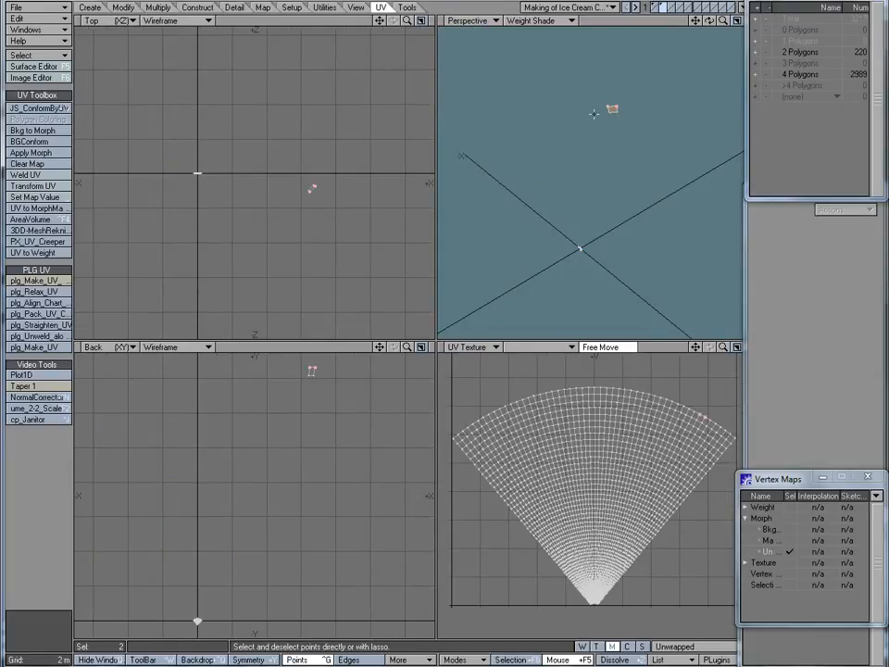
pyautogui.press('space')
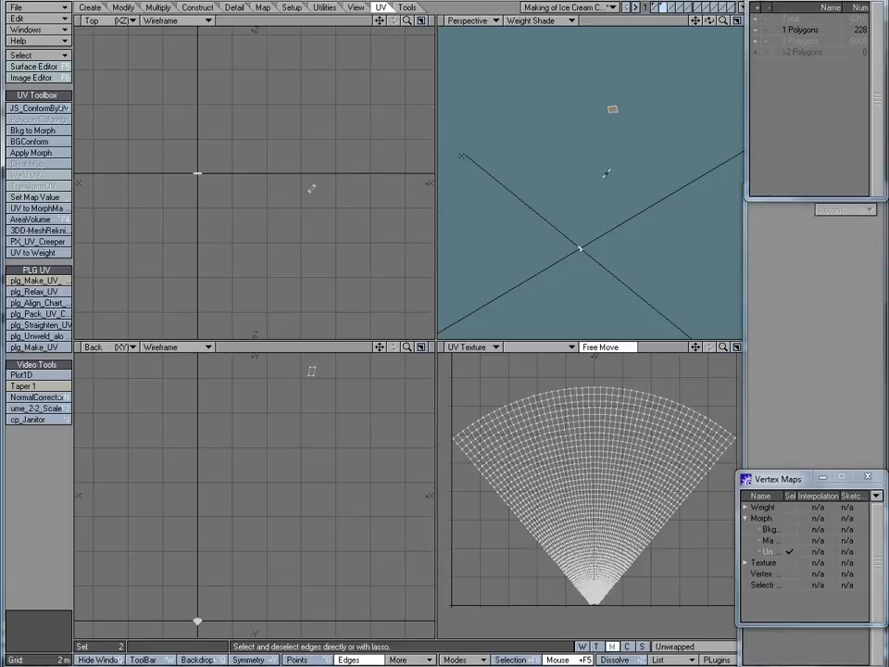
pyautogui.press('/')
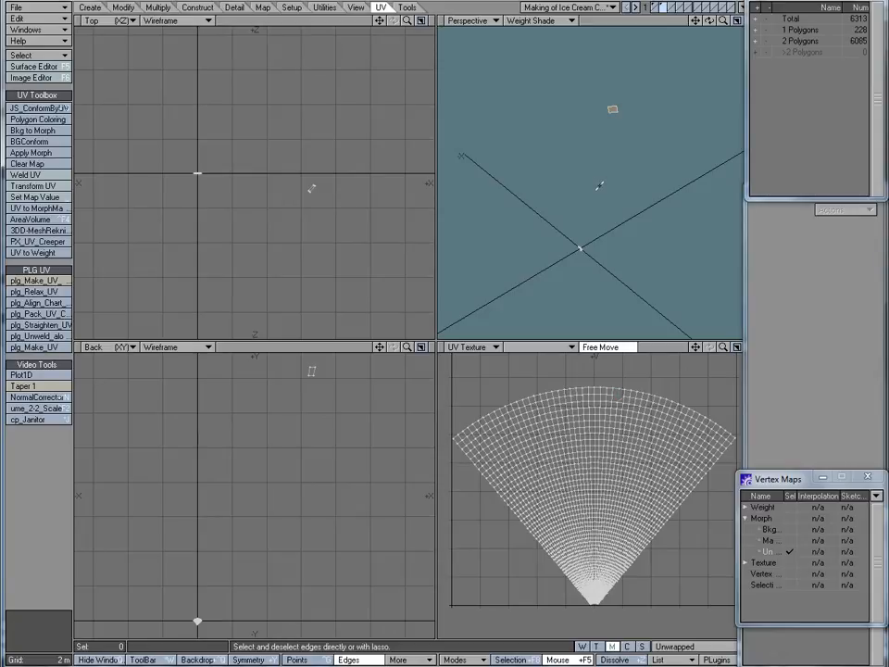
pyautogui.press('space')
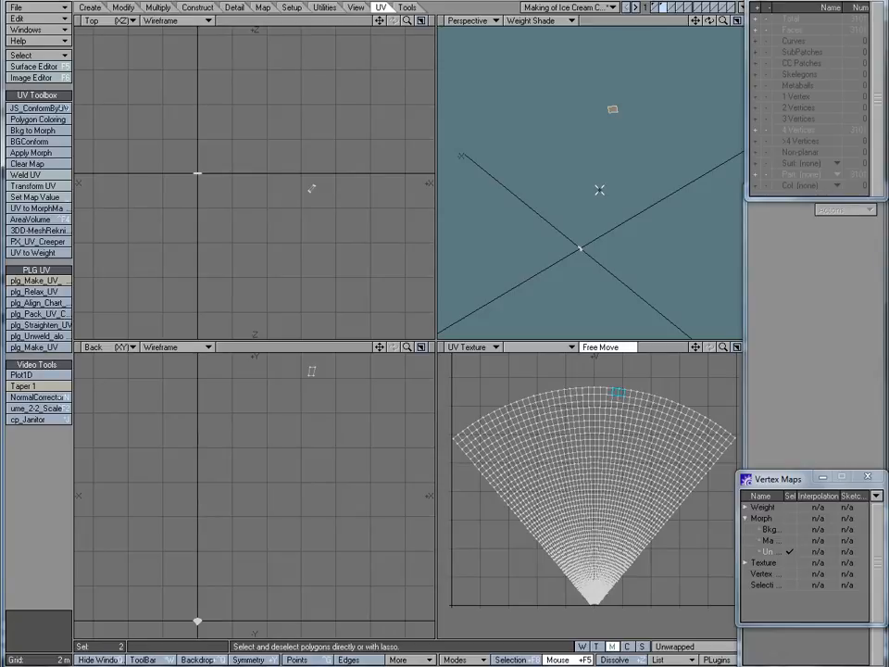
pyautogui.press('space')
pyautogui.press('space')
pyautogui.press('space')
pyautogui.press('space')
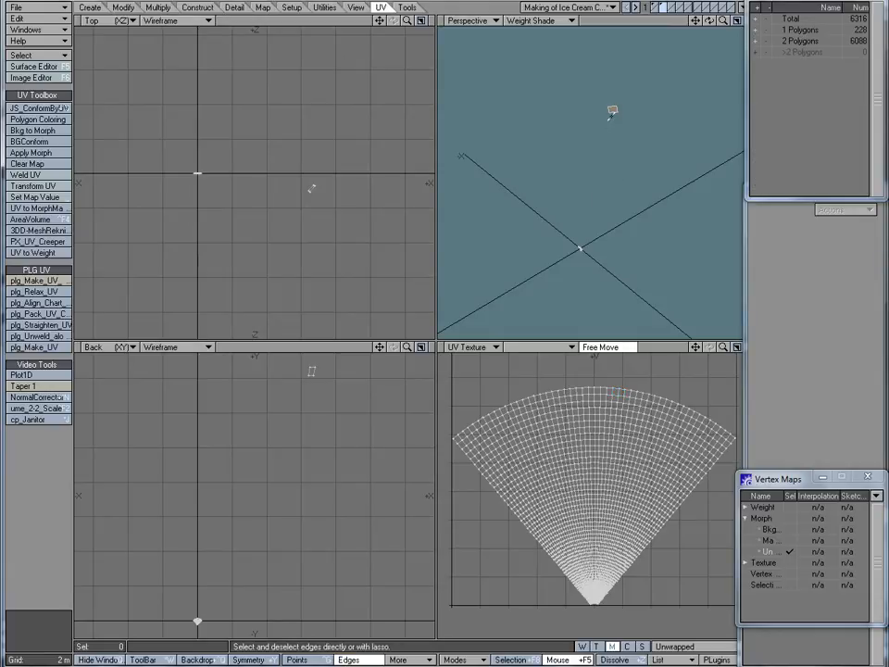
# - Select the detached reference polygon's two upper points, followed by two adjacent points at the middle of the flattened cone's arc
pyautogui.click(611, 109)
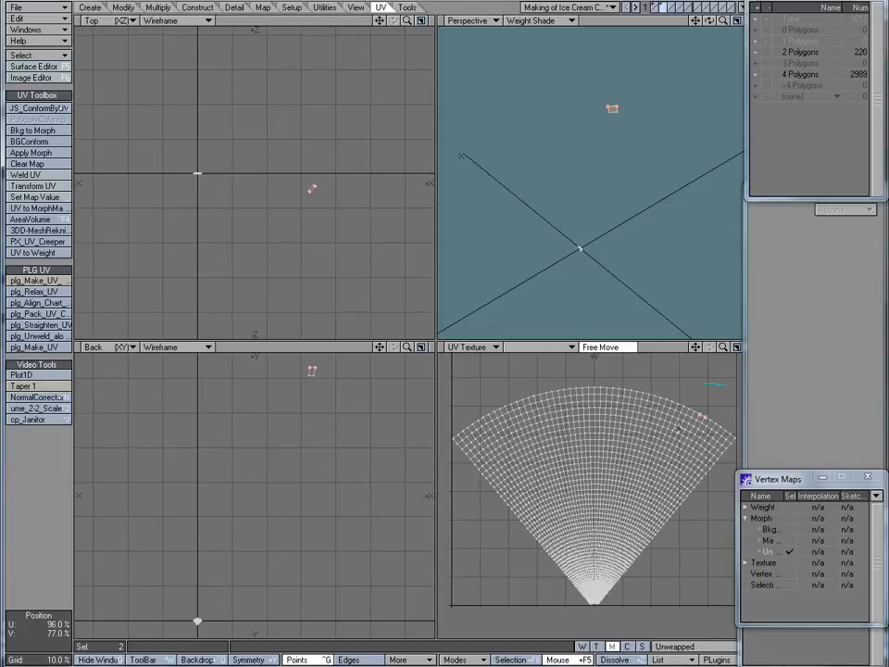
pyautogui.moveTo(679, 429); pyautogui.dragTo(683, 409, button='right')
pyautogui.click(648, 393)
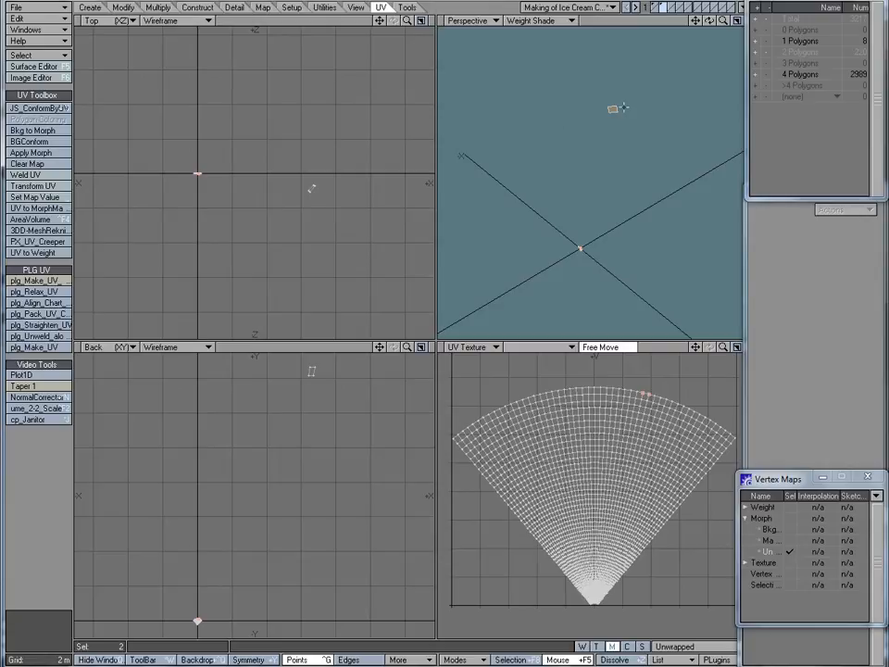
pyautogui.press('/')
pyautogui.click(612, 108)
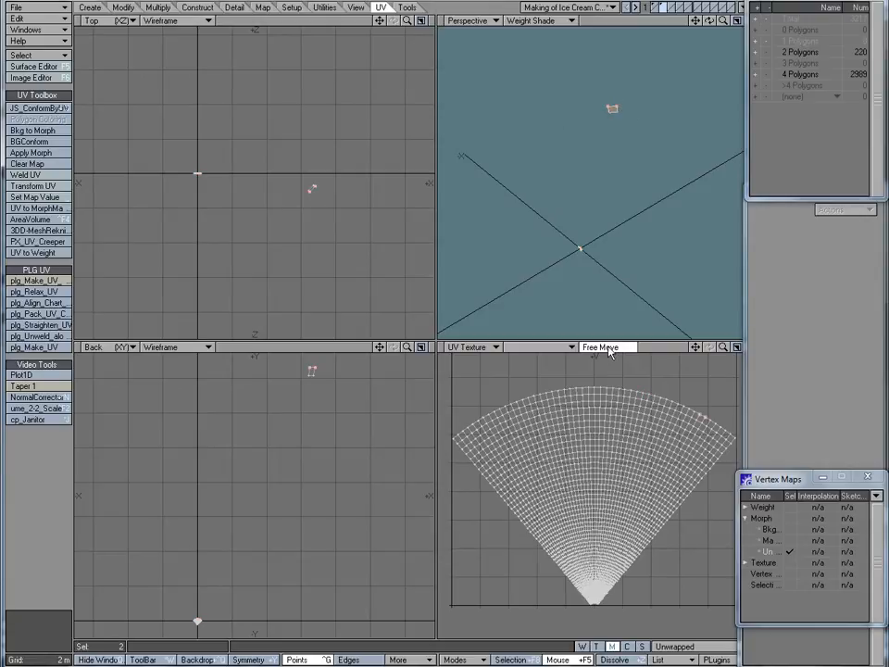
pyautogui.click(596, 386)
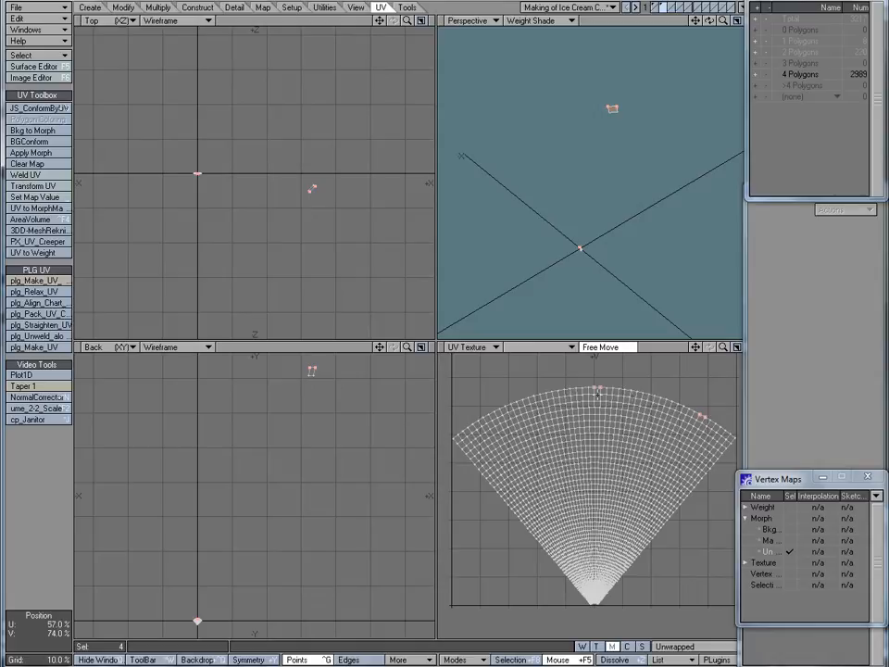
# - Scale the flattened cone to the reference polygon with 2-2_Scale, using source Connect and scale type Scale
pyautogui.click(59, 401)
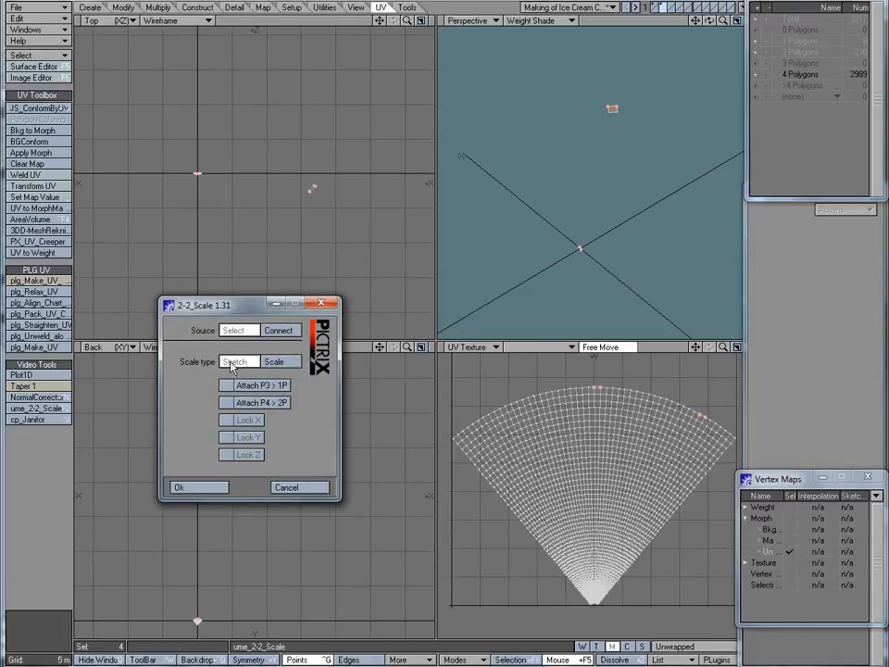
pyautogui.click(276, 363)
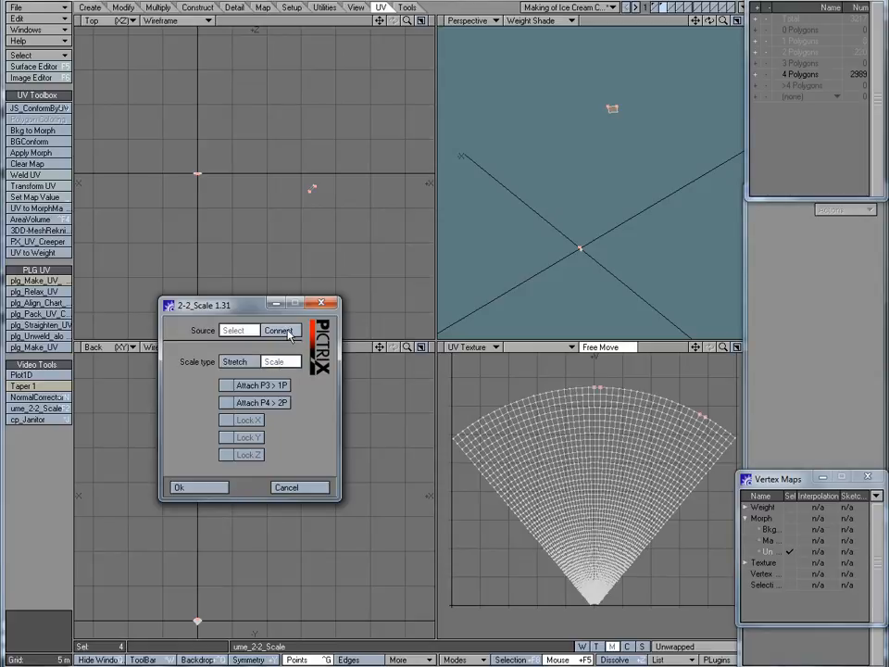
pyautogui.click(281, 330)
pyautogui.click(202, 488)
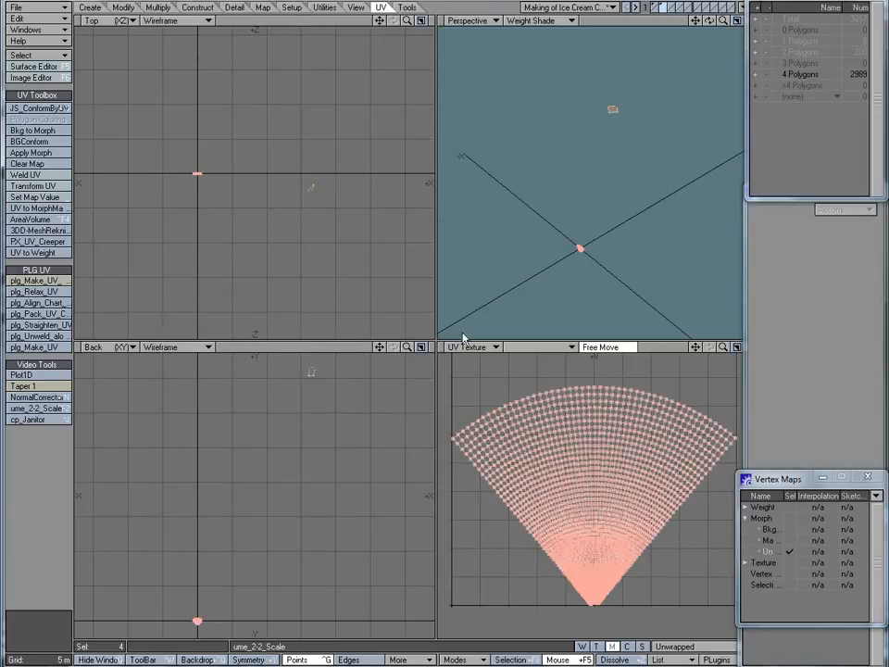
# - Delete the detached reference polygon and center the flattened cone at the origin
pyautogui.press('space')
pyautogui.press('space')
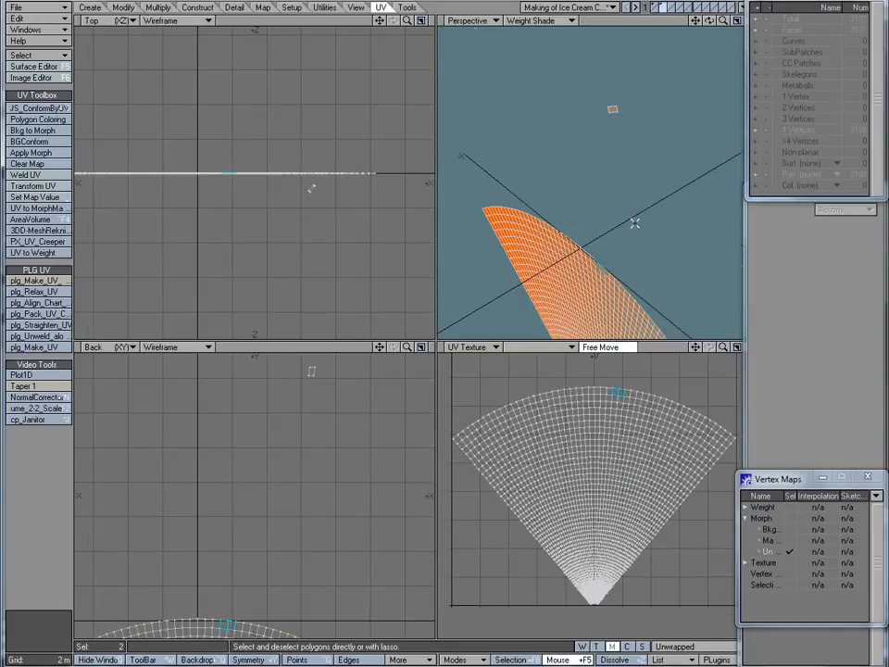
pyautogui.hotkey('shift', 'a')
pyautogui.scroll(-6, 544, 234)
pyautogui.press('/')
pyautogui.click(608, 117)
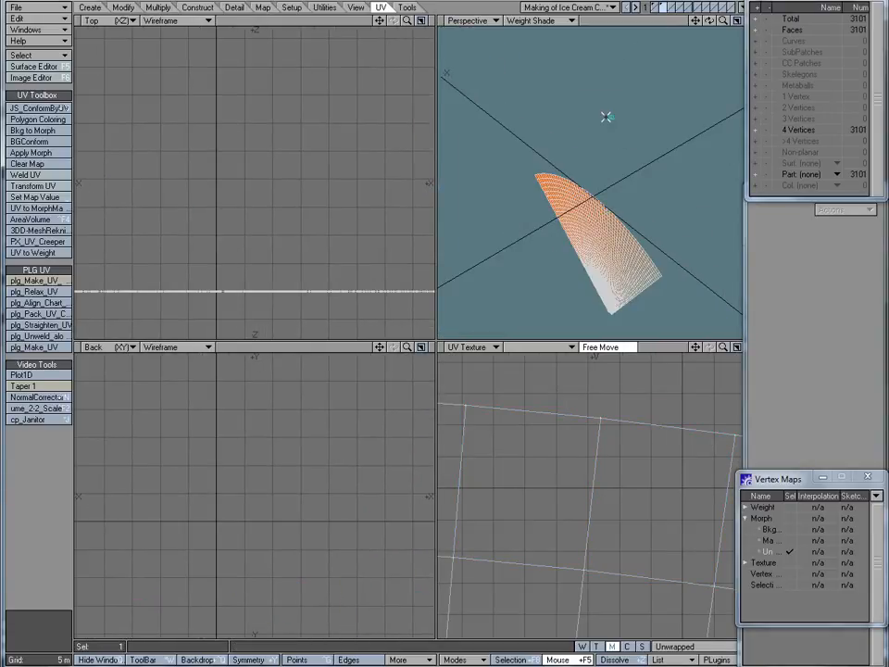
pyautogui.press('Delete')
pyautogui.press('F2')
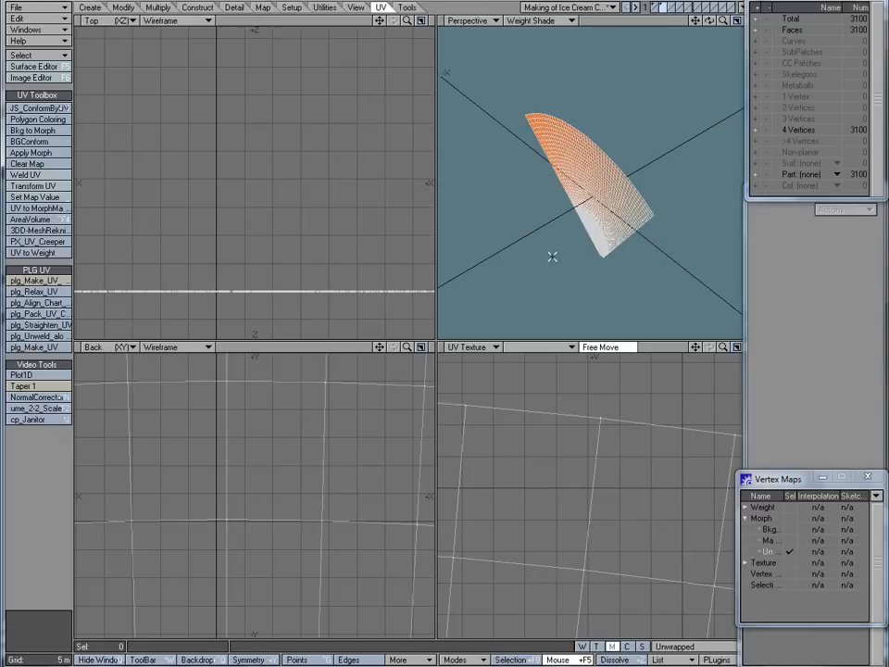
# - Rotate the flattened cone 90 degrees in a Right view so it lies parallel to the ground plane
pyautogui.press('a')
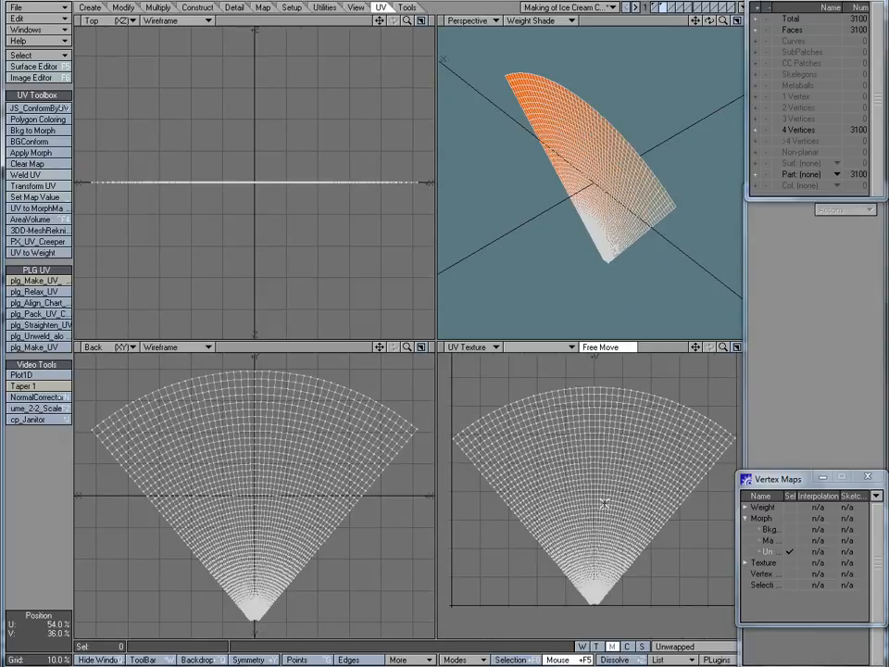
pyautogui.press('KP_3')
pyautogui.press('r')
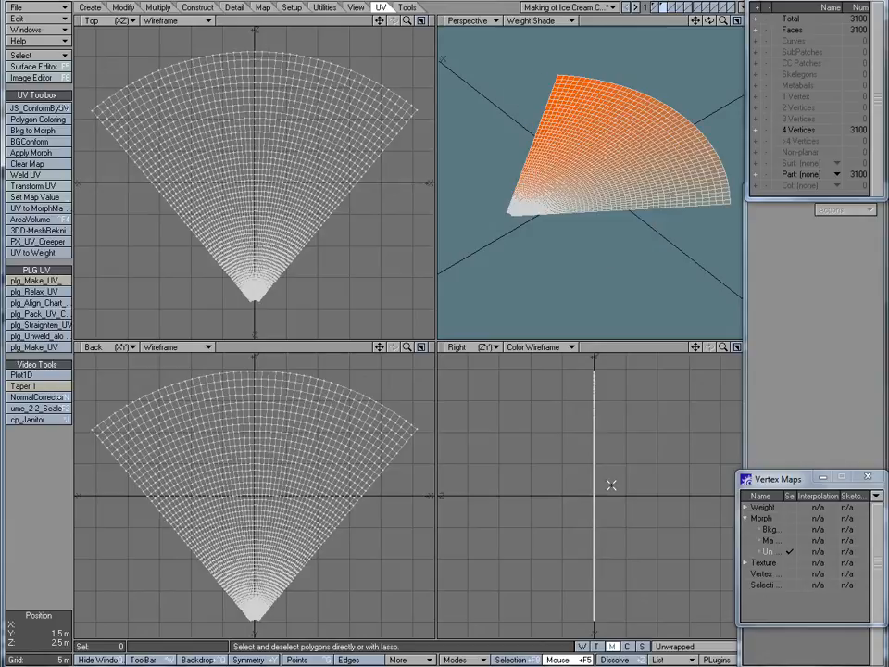
# - Rest the whole flattened cone on the ground along Y, centered on X, Y and Z, and display the base cone
pyautogui.moveTo(626, 148)
pyautogui.mouseDown()
pyautogui.moveTo(552, 143)
pyautogui.moveTo(596, 148)
pyautogui.mouseUp()
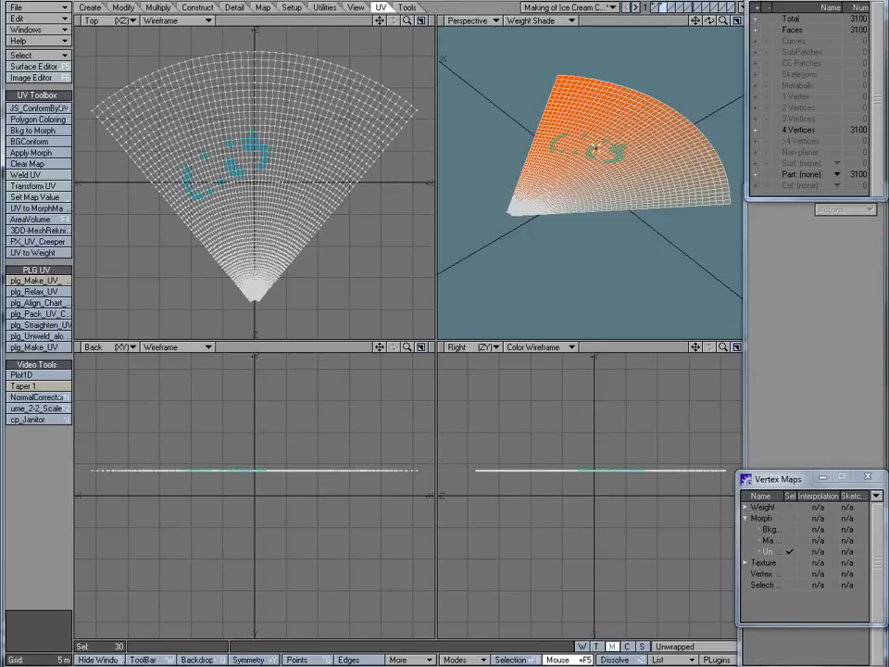
pyautogui.press(']')
pyautogui.press('F3')
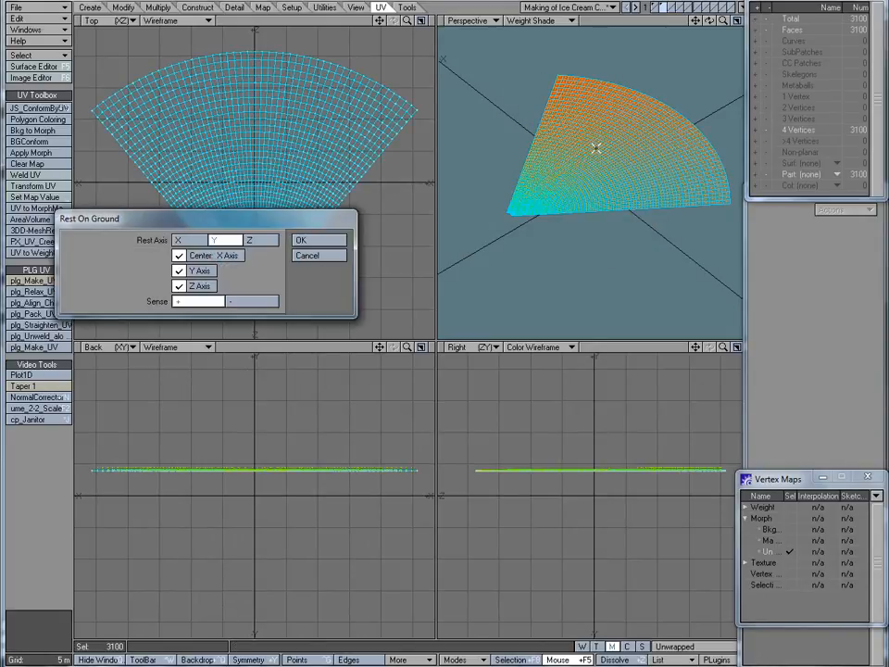
pyautogui.press('Return')
pyautogui.press('/')
pyautogui.keyDown('alt'); pyautogui.moveTo(589, 208); pyautogui.dragTo(645, 248); pyautogui.keyUp('alt')
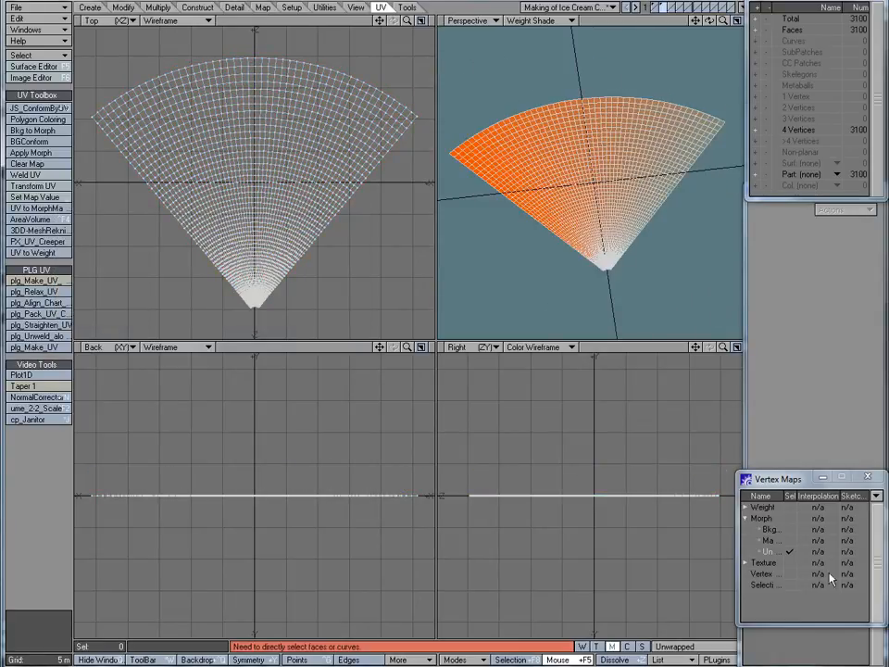
pyautogui.click(768, 553)
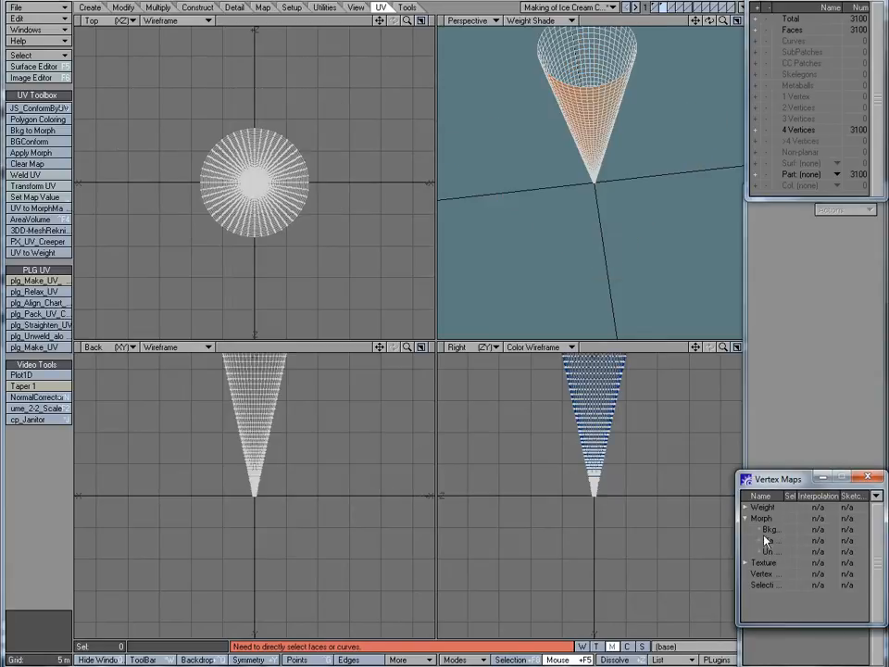
pyautogui.keyDown('alt'); pyautogui.moveTo(550, 64); pyautogui.dragTo(567, 228); pyautogui.keyUp('alt')
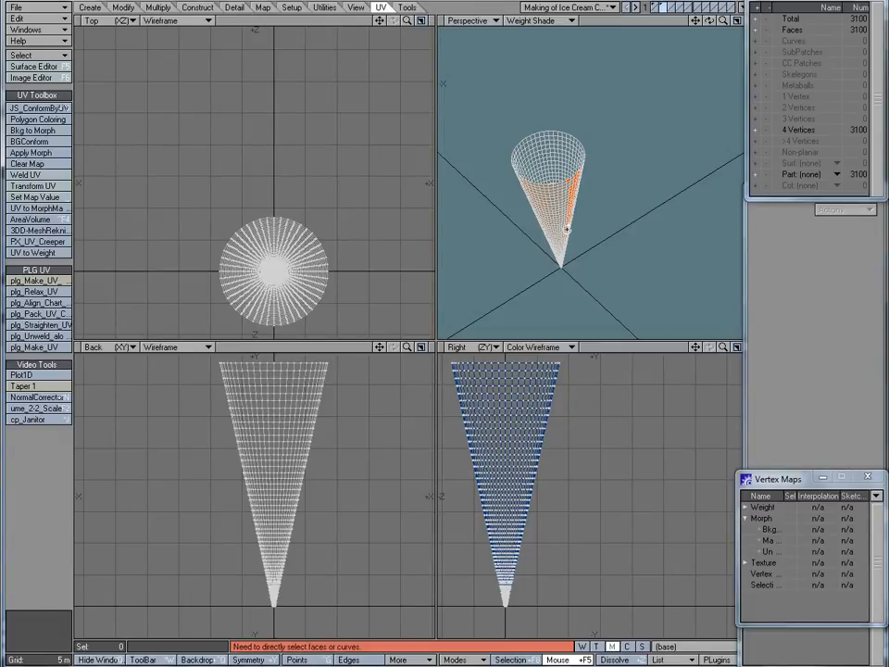
# - Compare the cone's Unwrapped morph with the flat waffle pattern layer, and return to the base shape
pyautogui.click(770, 554)
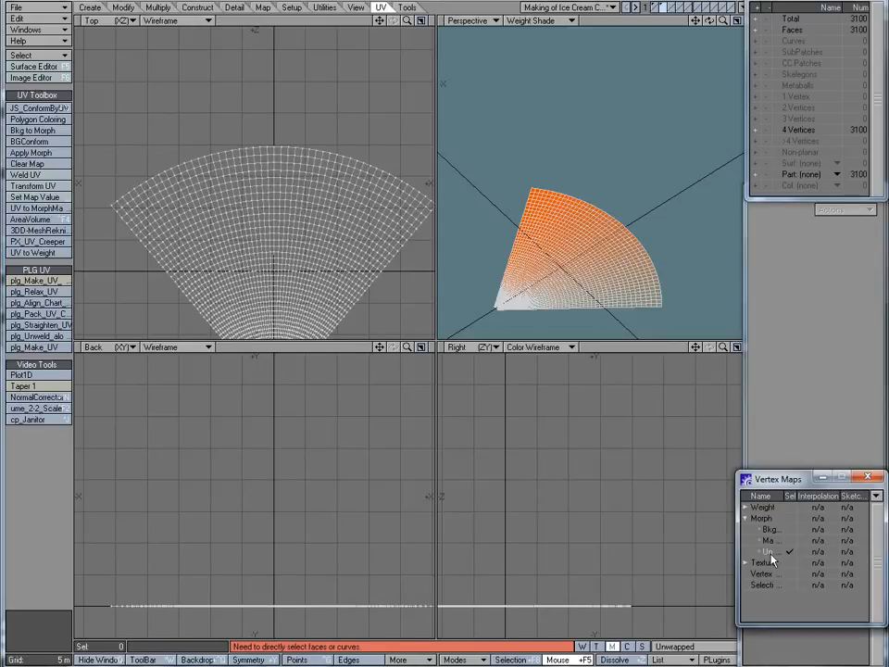
pyautogui.click(655, 9)
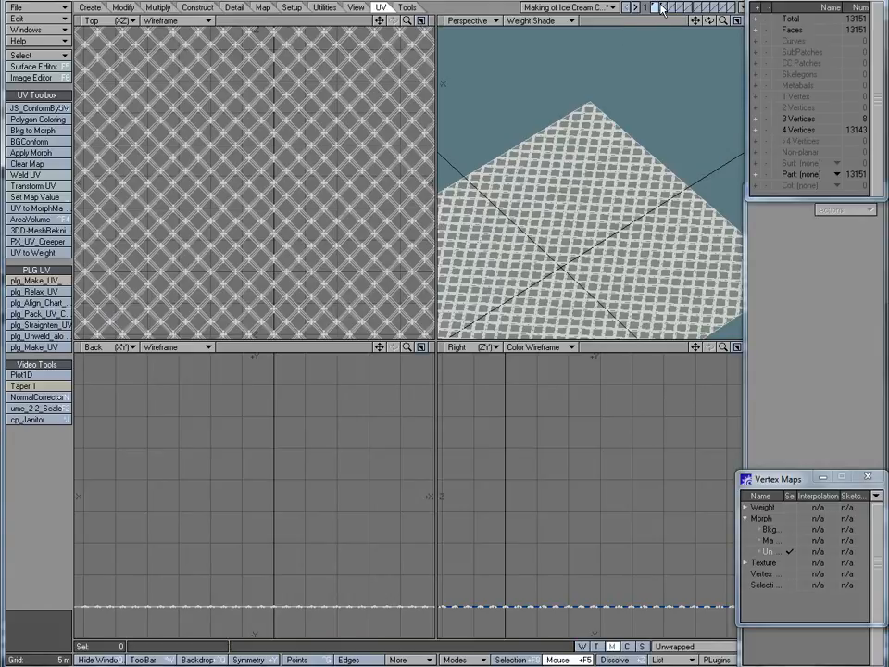
pyautogui.click(661, 9)
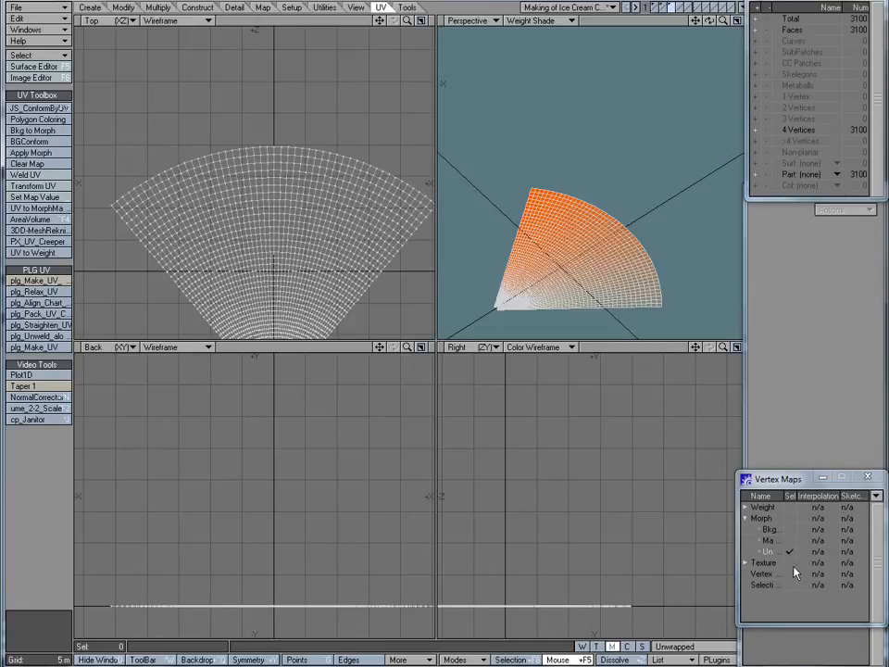
pyautogui.click(771, 553)
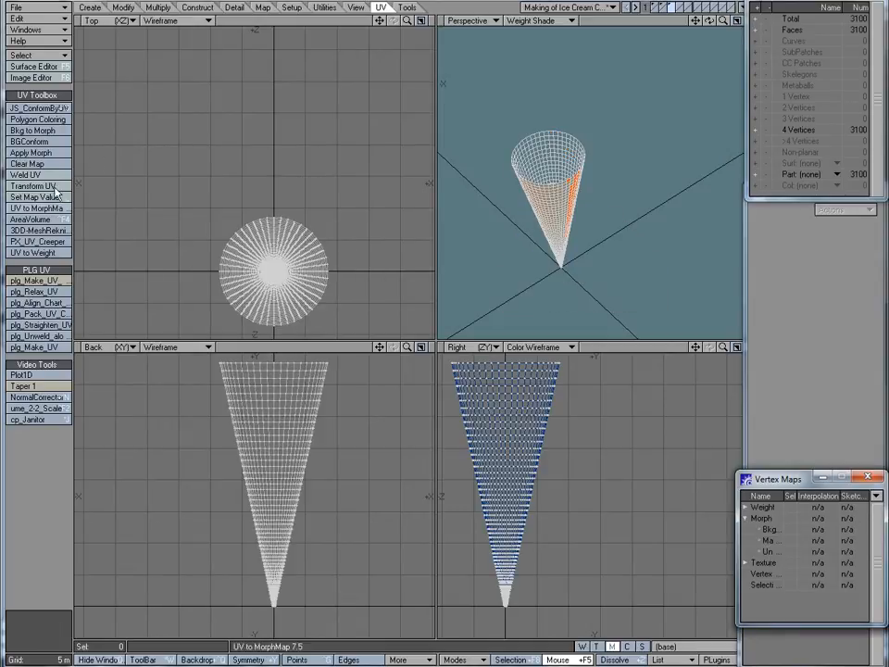
# - Apply the Unwrapped morph to the cone's base geometry
pyautogui.click(31, 151)
pyautogui.click(288, 232)
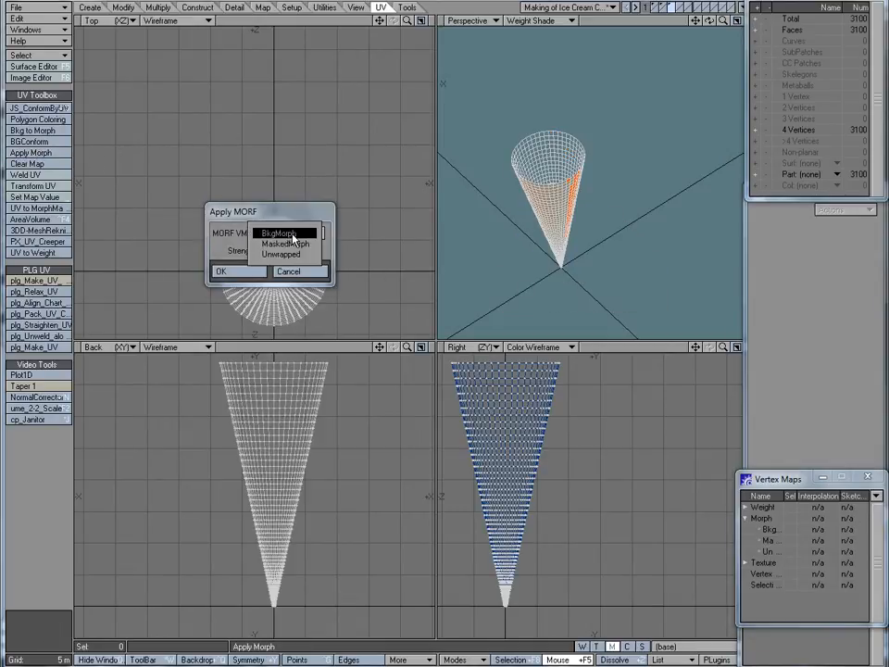
pyautogui.click(292, 256)
pyautogui.click(222, 272)
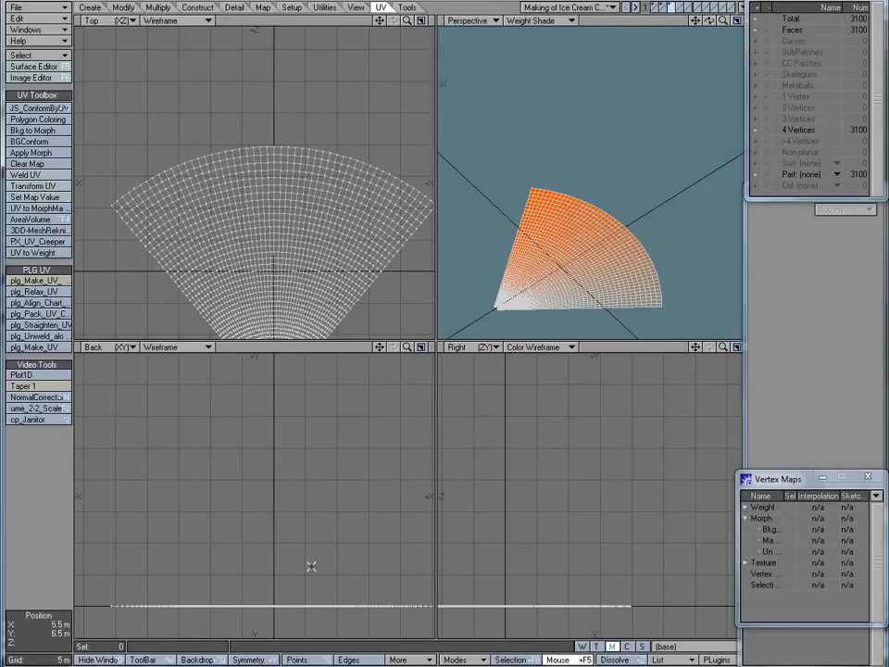
# - Generate strands from the flattened cone's mesh with StrandMaker
pyautogui.press('t')
pyautogui.press('space')
pyautogui.click(681, 9)
pyautogui.hotkey('ctrl', 'v')
pyautogui.hotkey('ctrl', 'x')
pyautogui.click(673, 8)
pyautogui.keyDown('ctrl'); pyautogui.keyDown('shift'); pyautogui.click(621, 76); pyautogui.keyUp('shift'); pyautogui.keyUp('ctrl')
pyautogui.moveTo(672, 322)
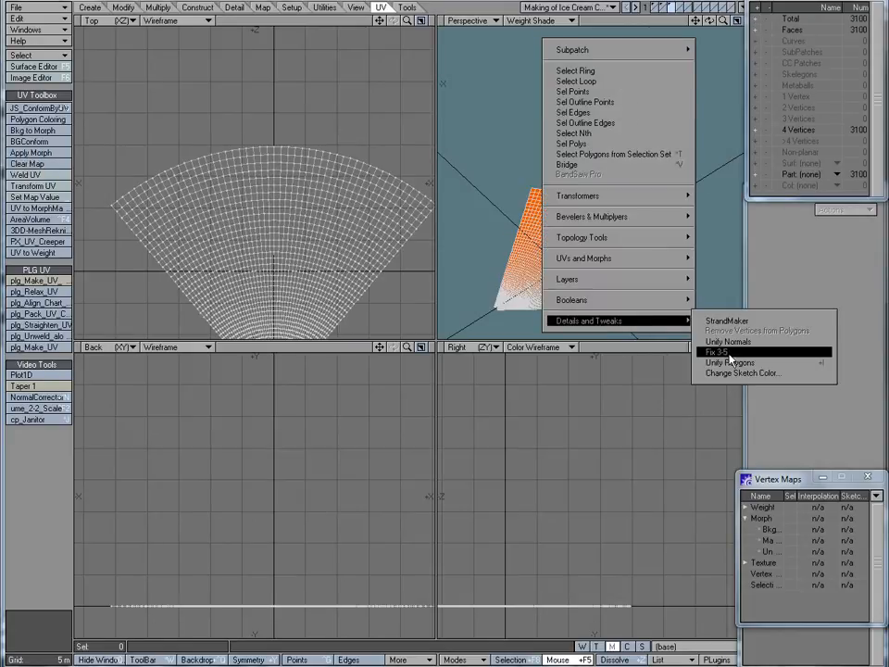
pyautogui.click(744, 322)
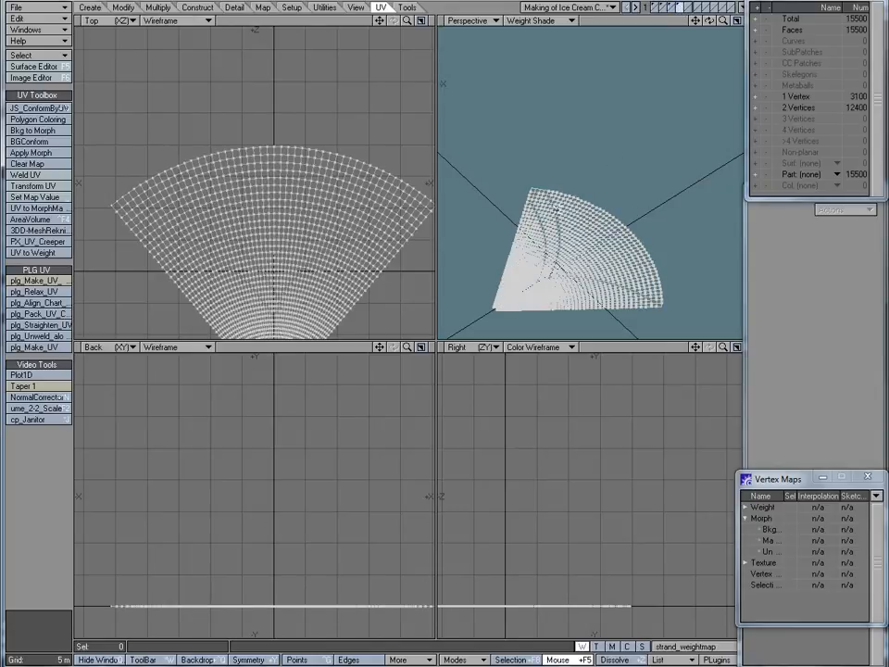
# - Delete the one-vertex polygons from the strand mesh and merge its duplicate points
pyautogui.press('a')
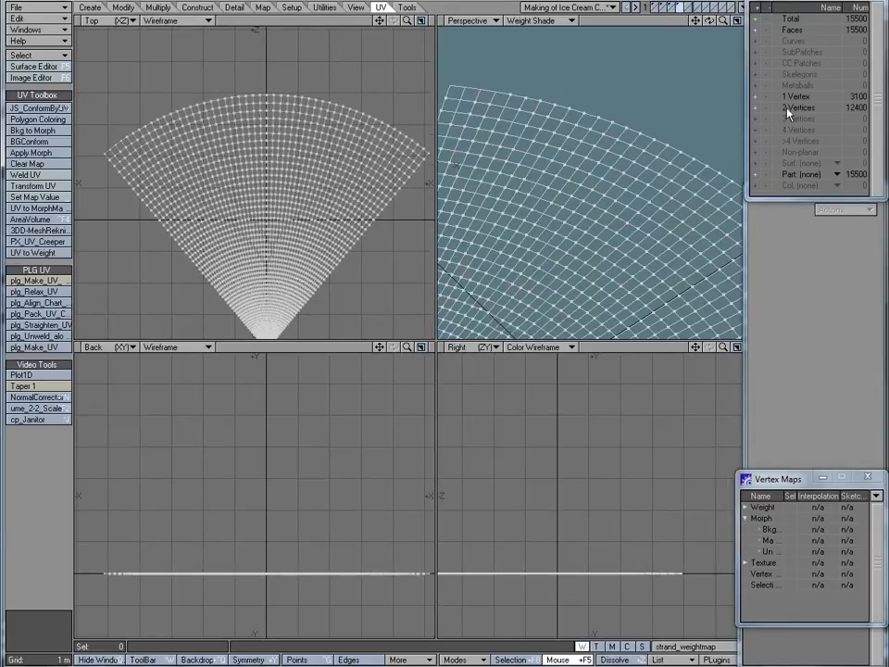
pyautogui.click(757, 96)
pyautogui.press('Delete')
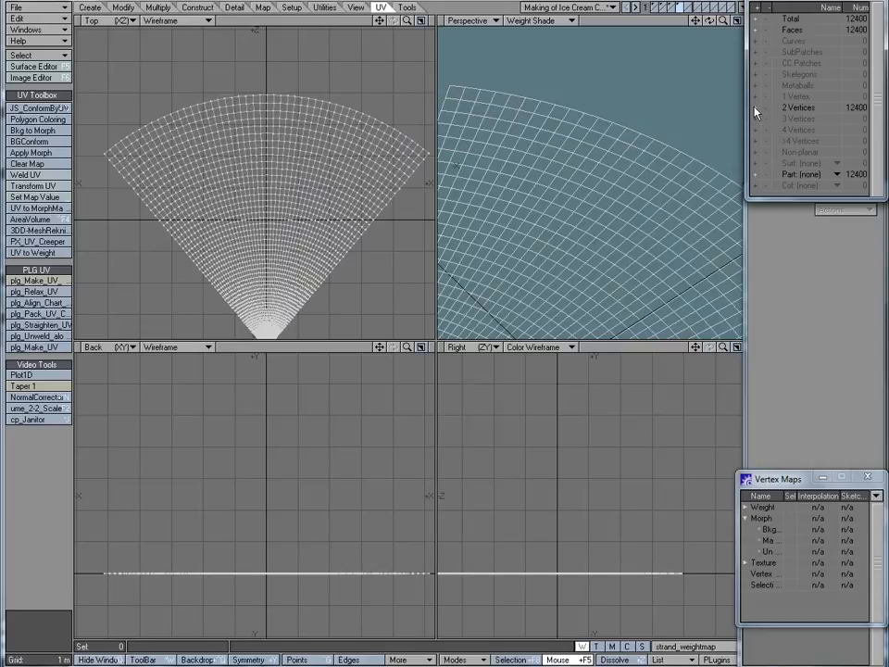
pyautogui.press('m')
pyautogui.press('Return')
pyautogui.press('a')
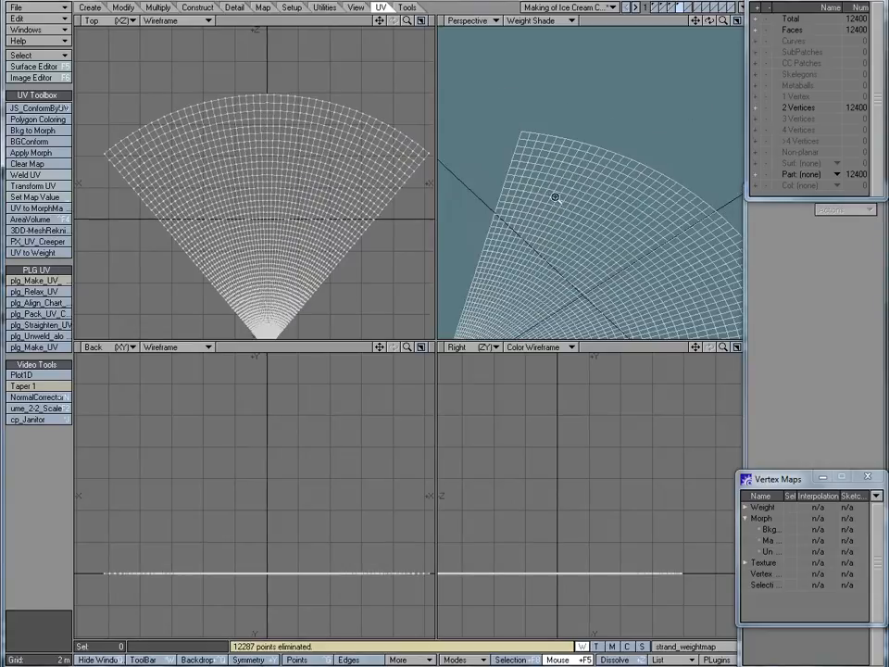
# - Raise the strand mesh above the ground and extrude it downward -16.5 m along Y
pyautogui.keyDown('alt'); pyautogui.keyDown('shift'); pyautogui.moveTo(586, 236); pyautogui.dragTo(587, 206); pyautogui.keyUp('shift'); pyautogui.keyUp('alt')
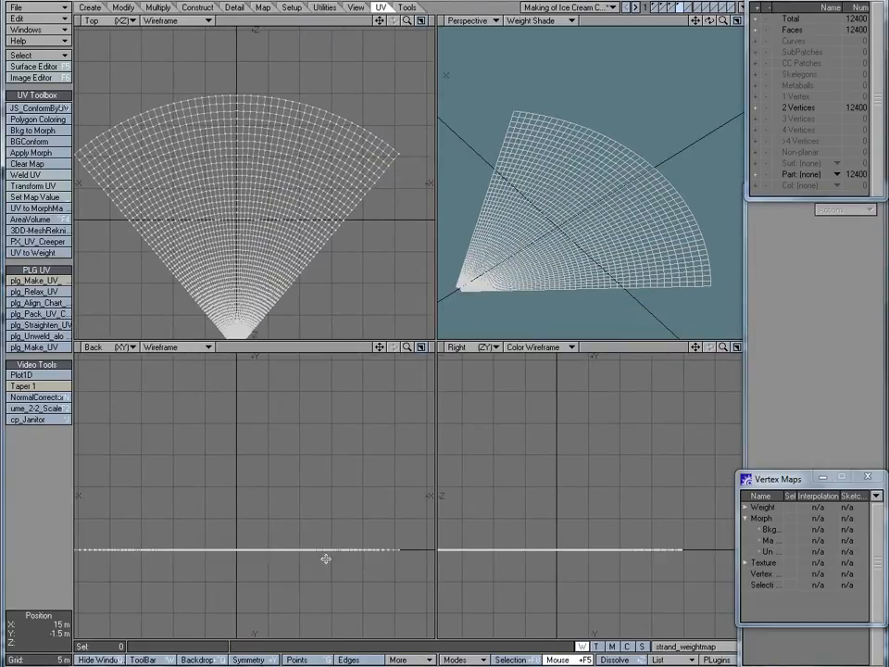
pyautogui.press('t')
pyautogui.keyDown('ctrl'); pyautogui.moveTo(326, 558); pyautogui.dragTo(327, 505); pyautogui.keyUp('ctrl')
pyautogui.hotkey('shift', 'e')
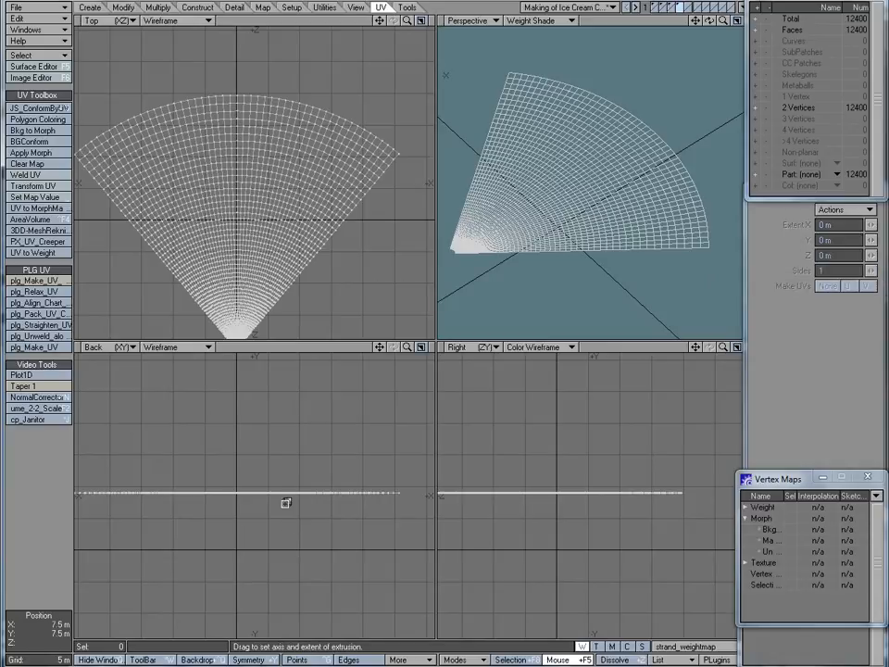
pyautogui.click(263, 606)
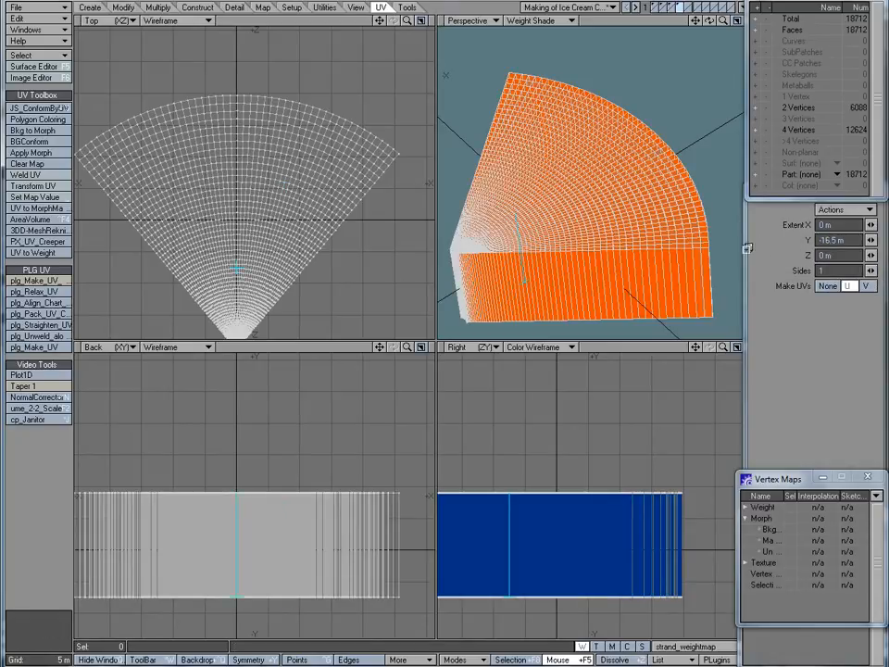
pyautogui.press('space')
# - Delete all two-vertex polygons from the extruded strand grid
pyautogui.click(756, 107)
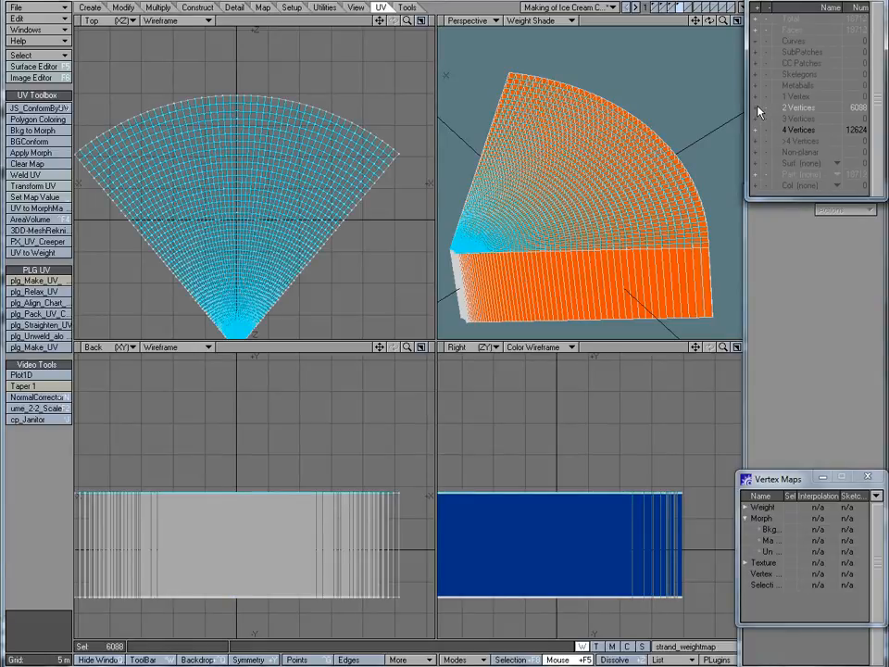
pyautogui.press('Delete')
pyautogui.keyDown('alt'); pyautogui.moveTo(560, 202); pyautogui.dragTo(586, 97); pyautogui.keyUp('alt')
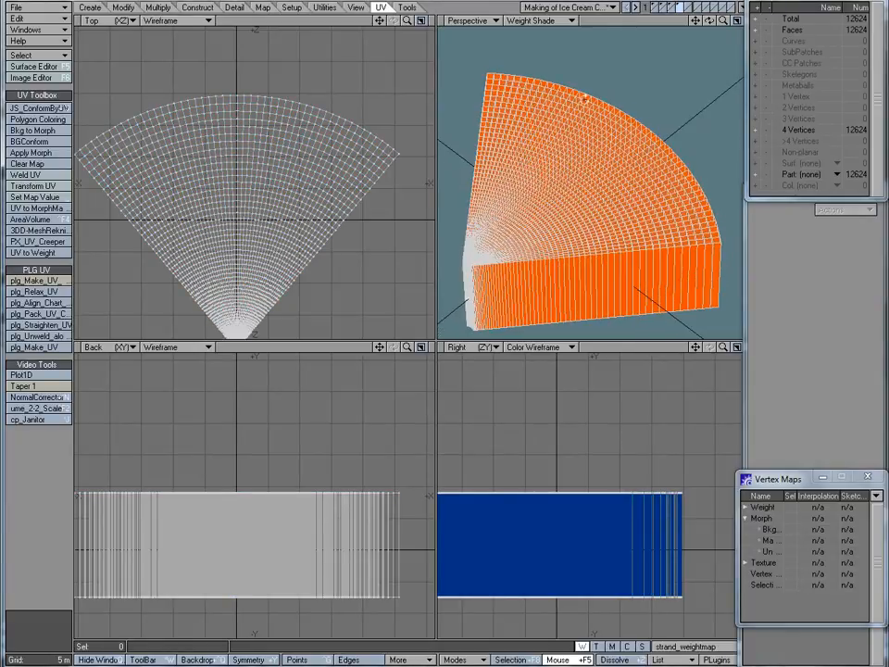
# - Raise the flattened cone mesh above the ground and extrude it straight down through the ground plane
pyautogui.click(670, 6)
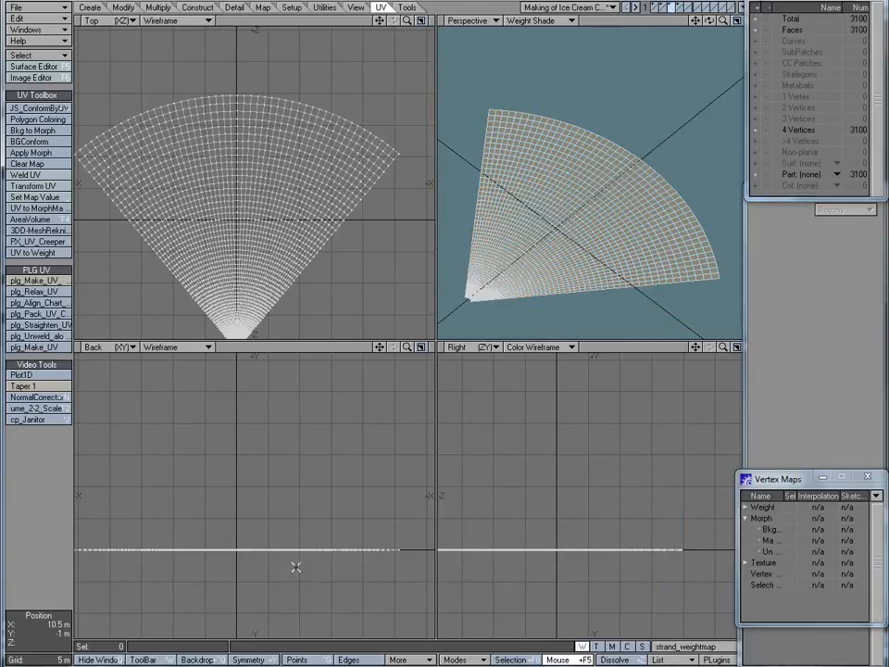
pyautogui.press('t')
pyautogui.moveTo(259, 551); pyautogui.dragTo(258, 512)
pyautogui.hotkey('shift', 'e')
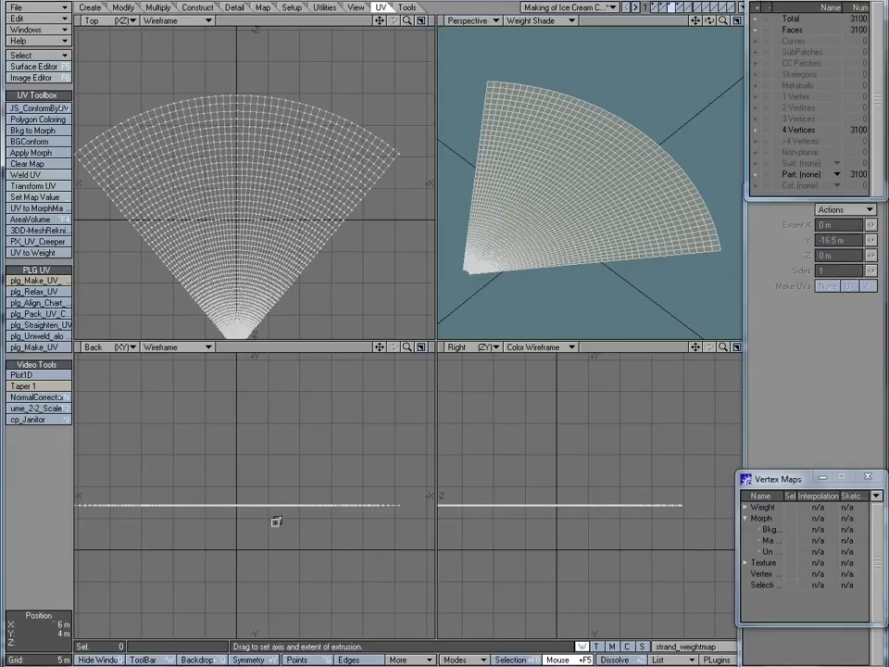
pyautogui.click(263, 602)
pyautogui.moveTo(263, 602); pyautogui.dragTo(262, 602)
pyautogui.press('space')
pyautogui.hotkey('shift', 'z')
# - Select the connected waffle pattern mesh and place it in its own empty layer
pyautogui.click(655, 5)
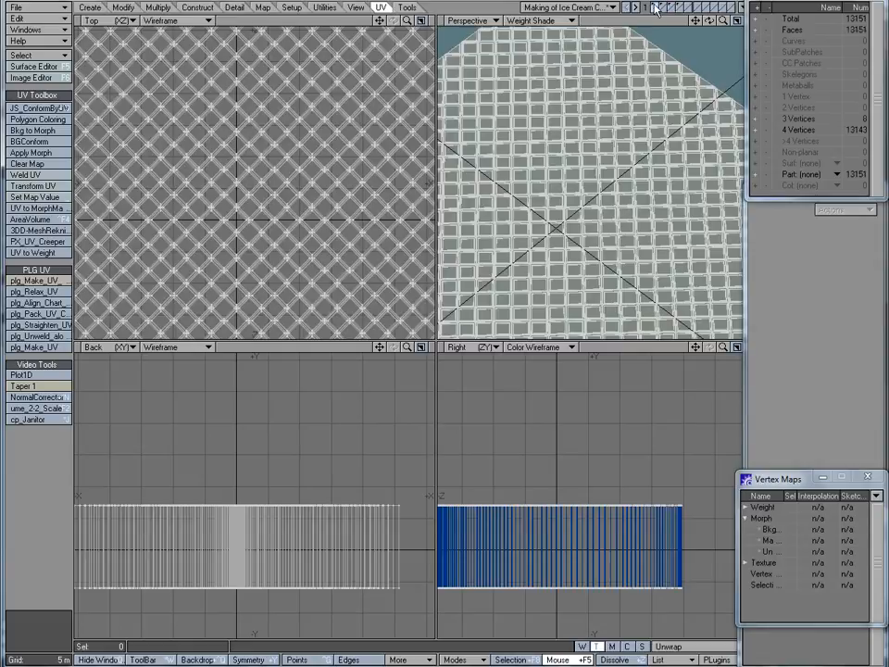
pyautogui.scroll(-4, 607, 119)
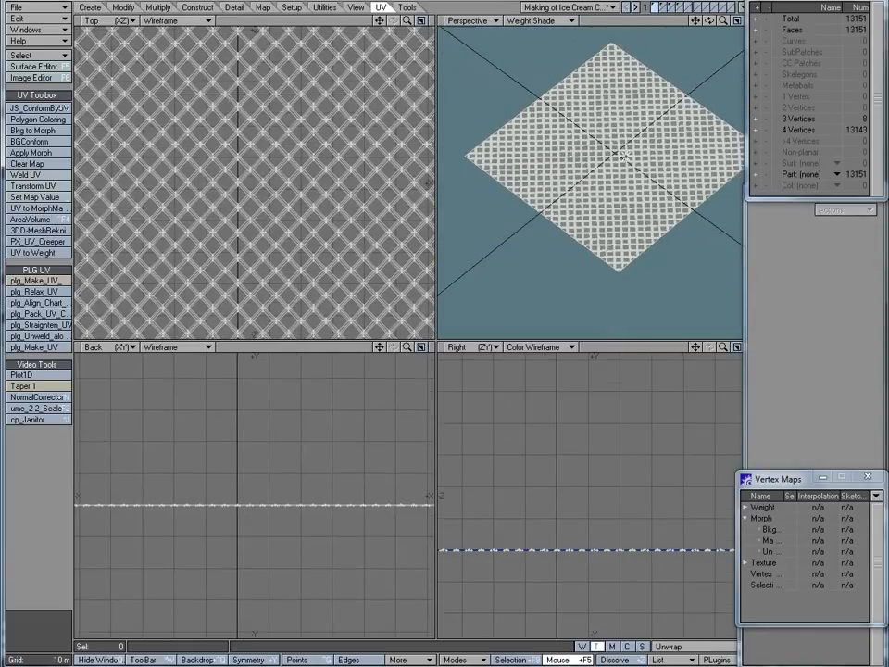
pyautogui.moveTo(632, 160); pyautogui.dragTo(606, 166)
pyautogui.press(']')
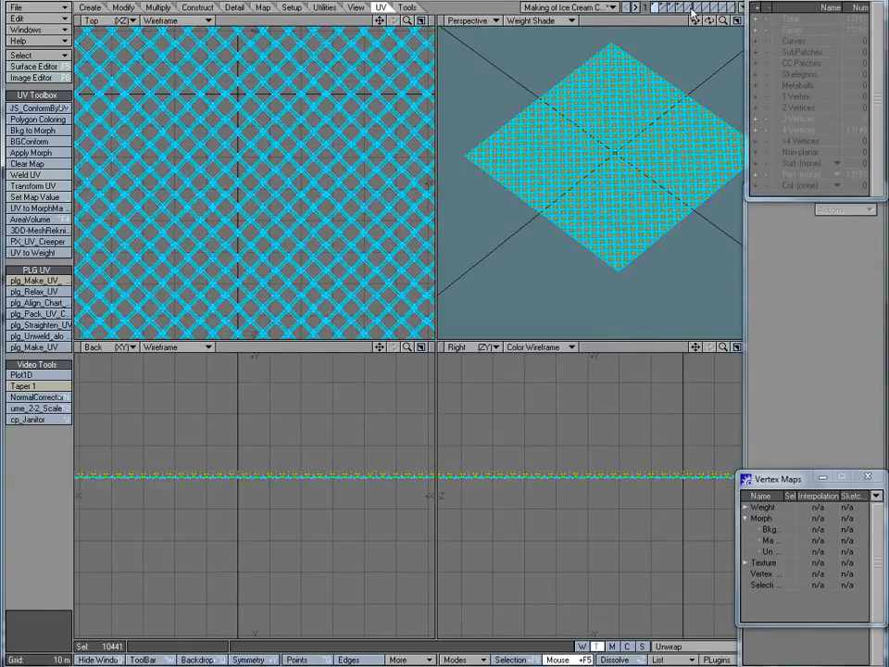
pyautogui.press('x')
pyautogui.press('v')
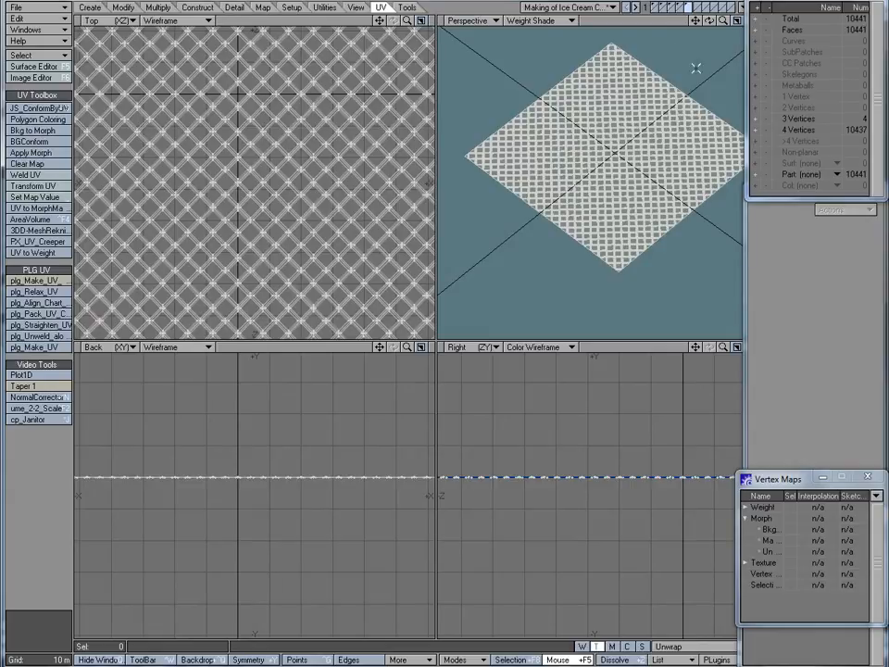
# - Trim the waffle pattern to the cone sector using Solid Drill Core with the extruded flattened cone as background
pyautogui.click(680, 11)
pyautogui.click(680, 11)
pyautogui.click(672, 11)
pyautogui.keyDown('ctrl'); pyautogui.keyDown('alt'); pyautogui.moveTo(637, 140); pyautogui.dragTo(722, 144); pyautogui.keyUp('alt'); pyautogui.keyUp('ctrl')
pyautogui.moveTo(617, 168)
pyautogui.keyDown('alt'); pyautogui.keyDown('shift'); pyautogui.mouseDown()
pyautogui.moveTo(575, 208)
pyautogui.moveTo(570, 248)
pyautogui.moveTo(575, 237)
pyautogui.moveTo(649, 278)
pyautogui.moveTo(619, 252)
pyautogui.moveTo(589, 190)
pyautogui.moveTo(605, 165)
pyautogui.mouseUp(); pyautogui.keyUp('shift'); pyautogui.keyUp('alt')
pyautogui.keyDown('ctrl'); pyautogui.keyDown('shift'); pyautogui.rightClick(606, 155); pyautogui.keyUp('shift'); pyautogui.keyUp('ctrl')
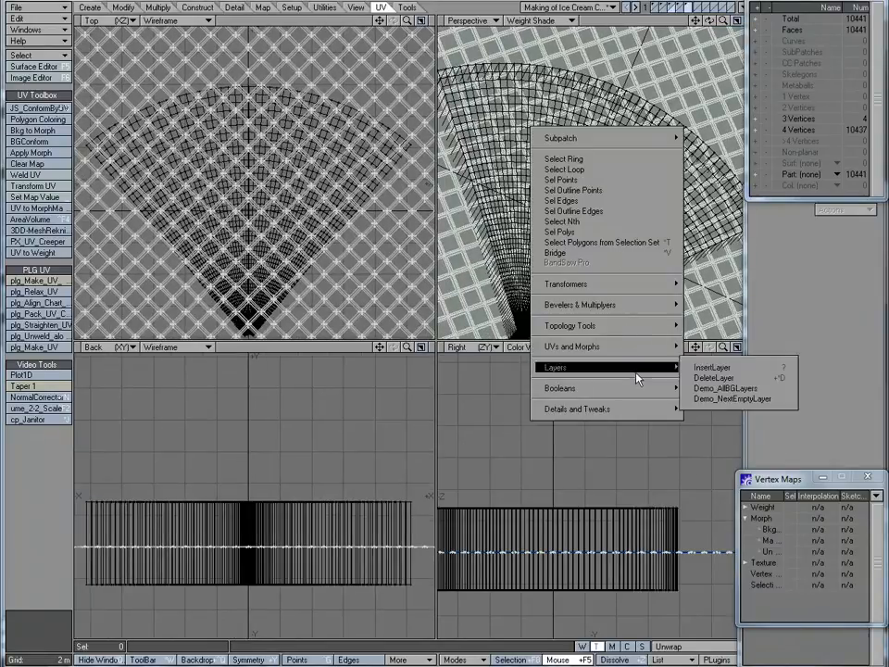
pyautogui.moveTo(651, 391)
pyautogui.click(710, 400)
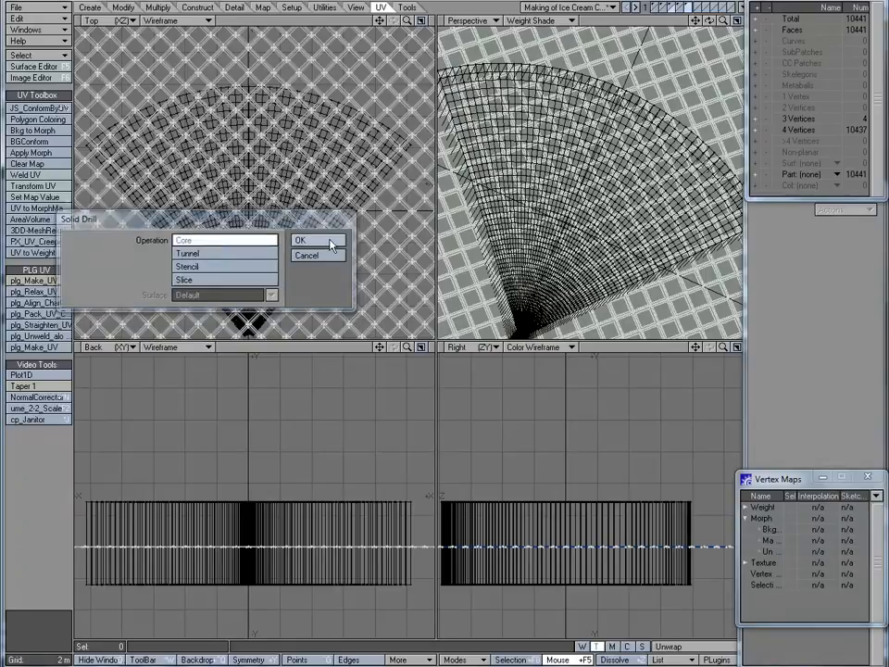
pyautogui.click(331, 241)
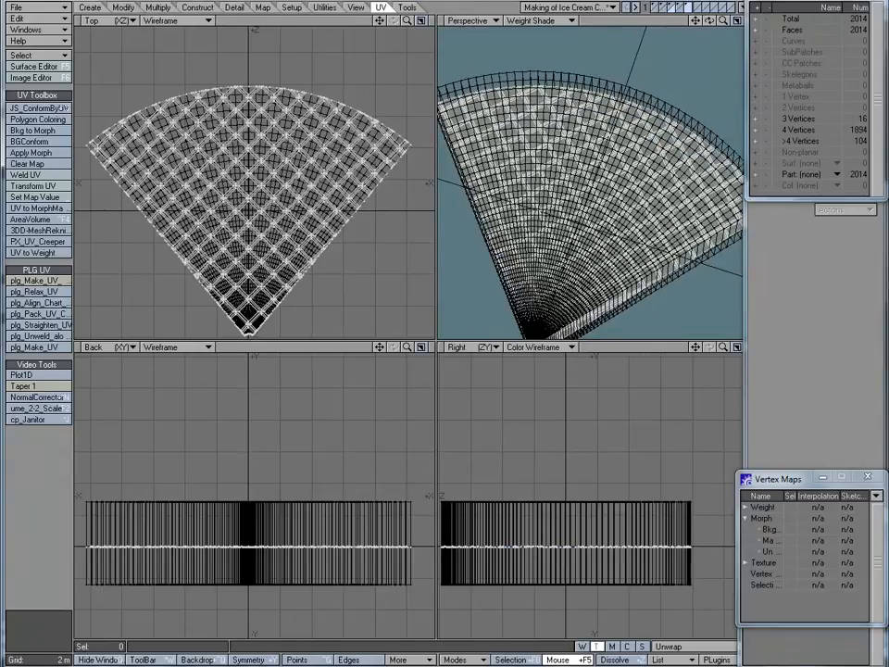
# - Cut the extruded strand grid's lines into the trimmed waffle sector using Solid Drill with the Stencil operation
pyautogui.click(673, 11)
pyautogui.keyDown('alt'); pyautogui.moveTo(606, 180); pyautogui.dragTo(547, 171); pyautogui.keyUp('alt')
pyautogui.keyDown('ctrl'); pyautogui.keyDown('shift'); pyautogui.rightClick(580, 116); pyautogui.keyUp('shift'); pyautogui.keyUp('ctrl')
pyautogui.moveTo(636, 364)
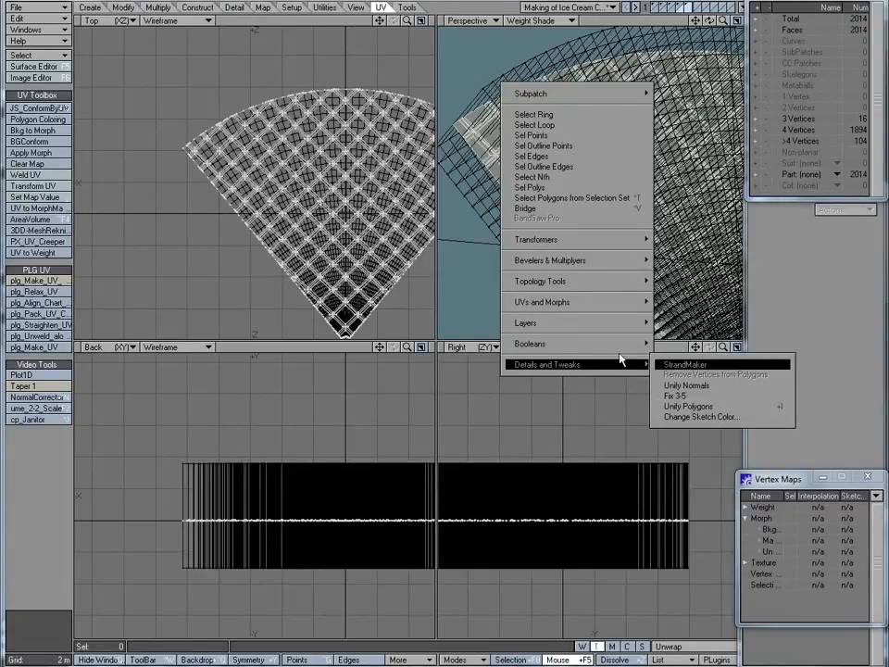
pyautogui.moveTo(604, 303)
pyautogui.moveTo(621, 344)
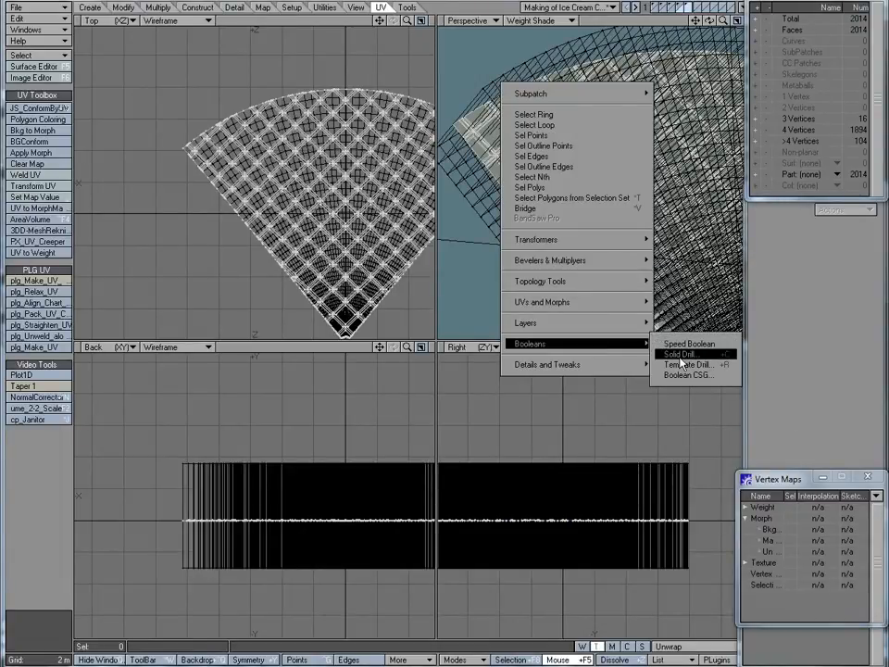
pyautogui.click(681, 355)
pyautogui.click(232, 266)
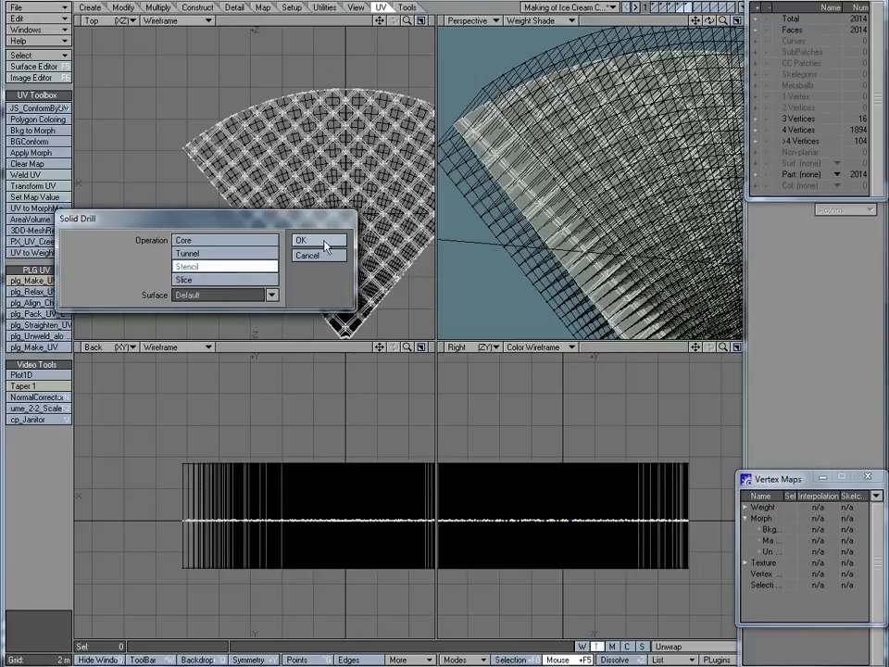
pyautogui.click(271, 294)
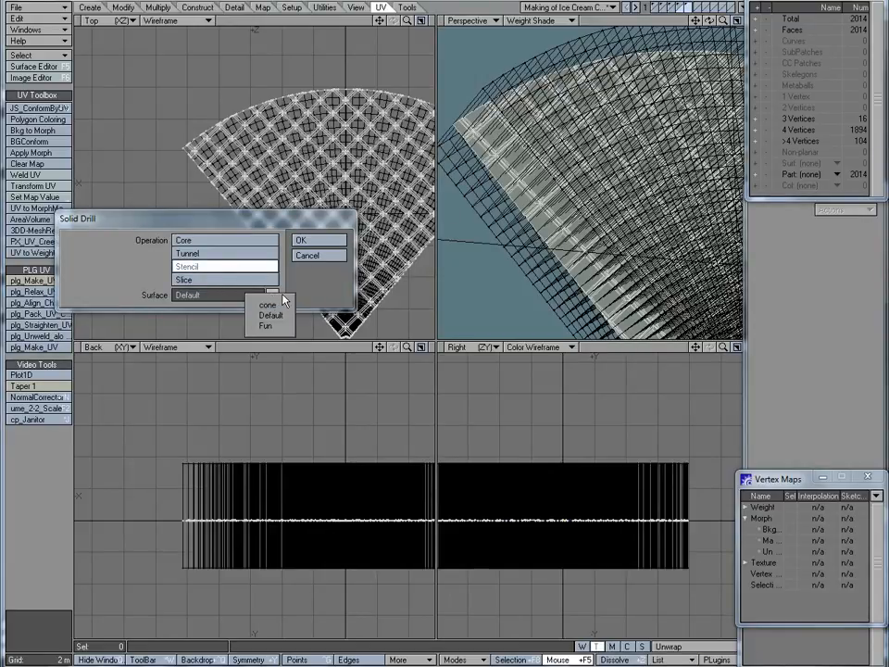
pyautogui.click(310, 241)
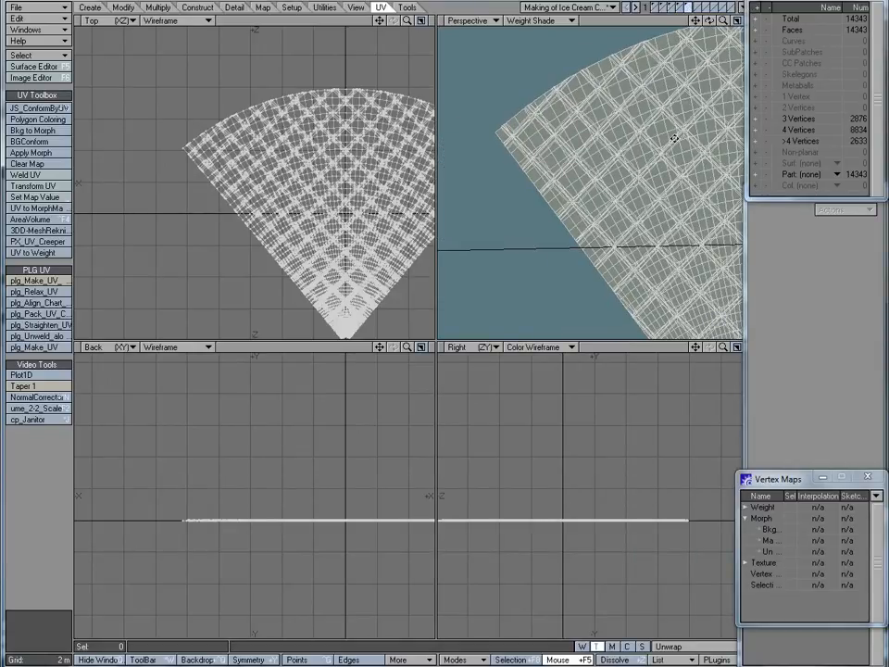
# - Examine the stencilled waffle sector as a whole and its outer edge in the Back view
pyautogui.press('a')
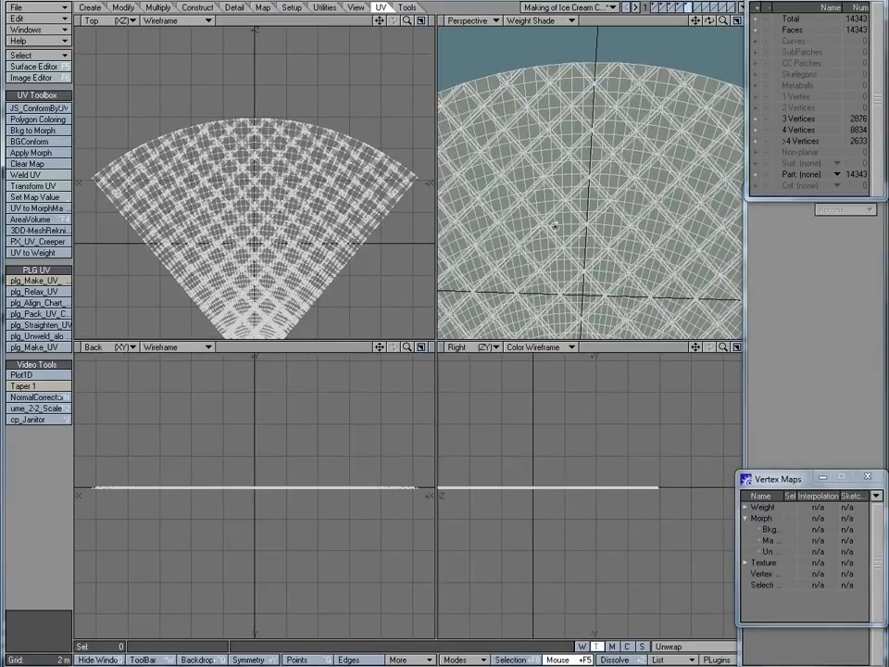
pyautogui.scroll(-5, 555, 226)
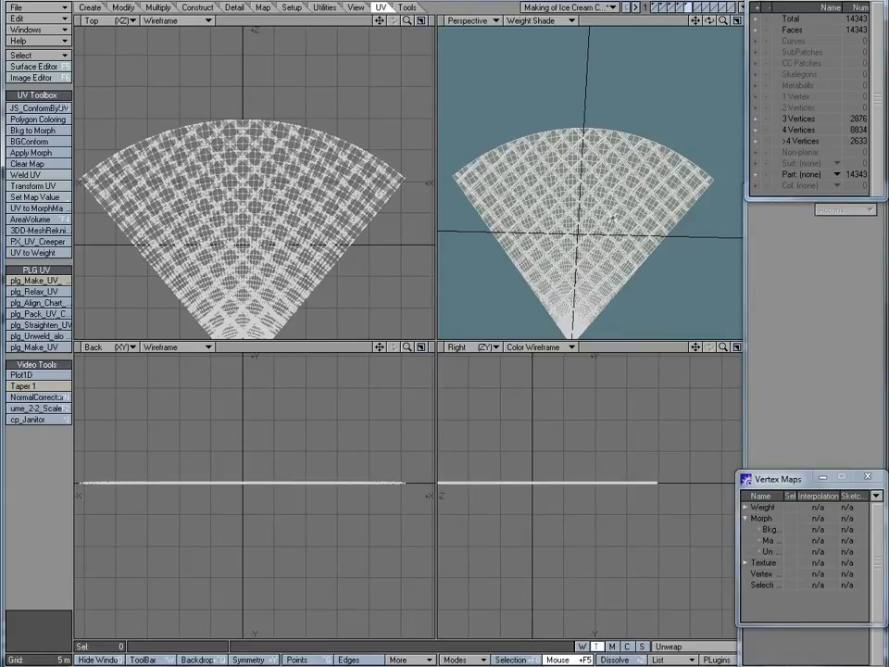
pyautogui.keyDown('alt'); pyautogui.moveTo(556, 229); pyautogui.dragTo(485, 247); pyautogui.keyUp('alt')
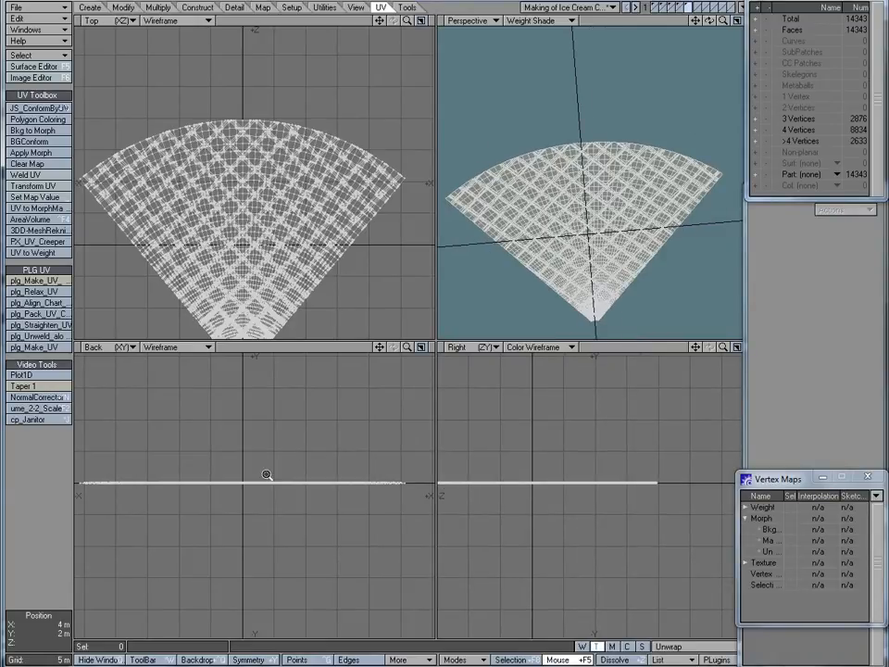
pyautogui.scroll(4, 268, 476)
pyautogui.scroll(6, 363, 487)
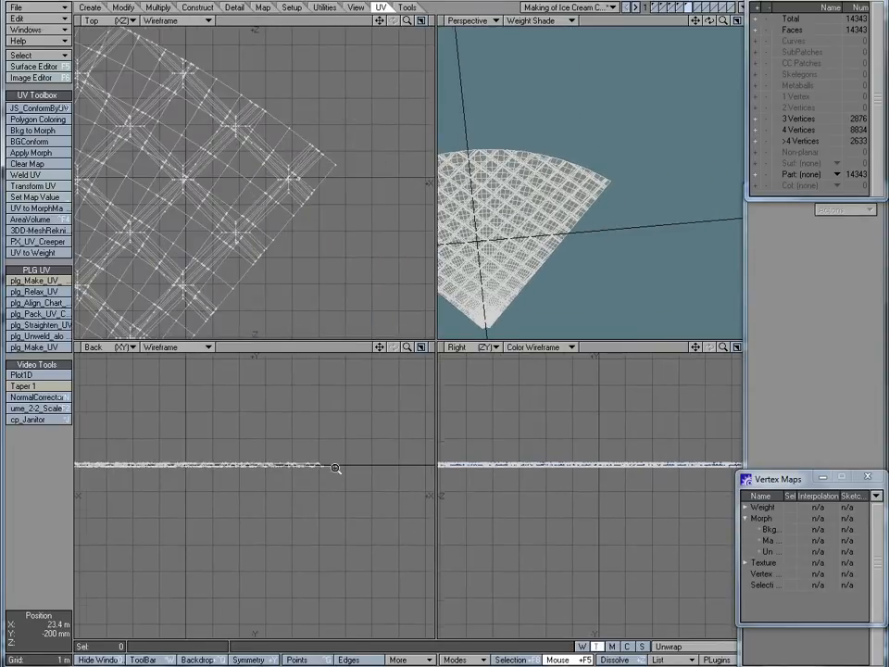
pyautogui.scroll(4, 397, 466)
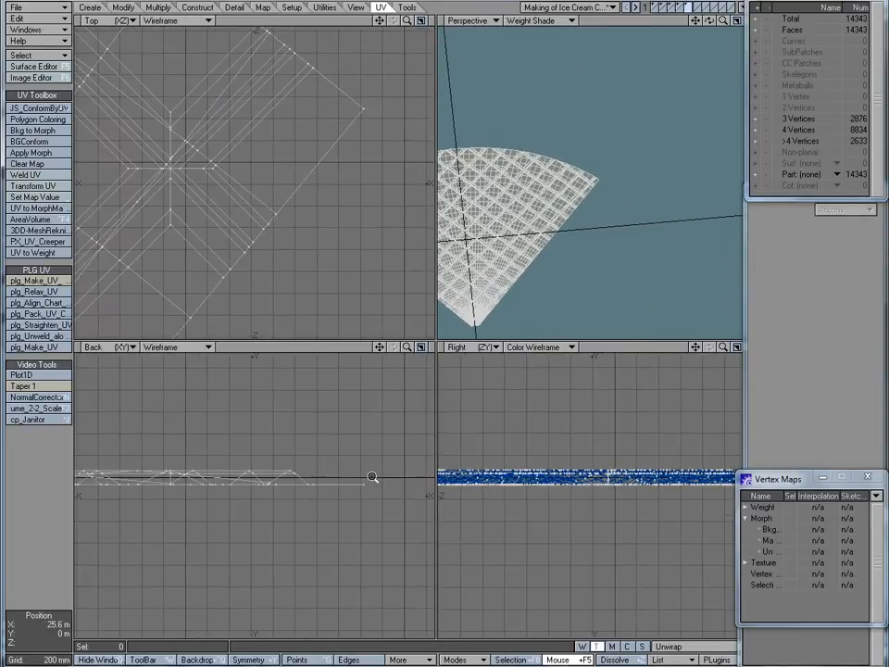
# - Mirror the waffle sector downward across a horizontal plane in the Back view to create its lower half
pyautogui.hotkey('shift', 'v')
pyautogui.moveTo(347, 494); pyautogui.dragTo(191, 502)
pyautogui.press('space')
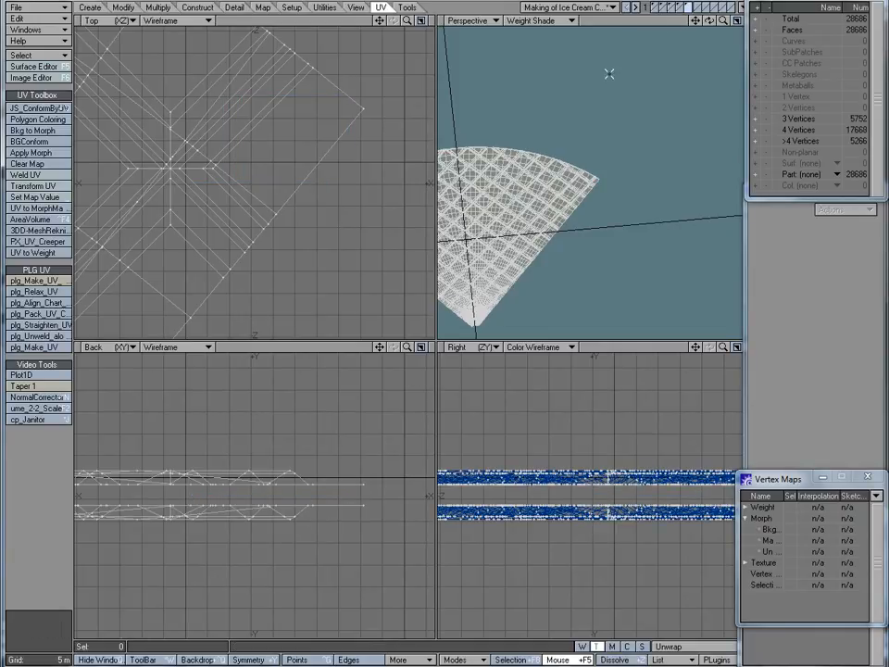
pyautogui.keyDown('alt'); pyautogui.moveTo(547, 202); pyautogui.dragTo(483, 162); pyautogui.keyUp('alt')
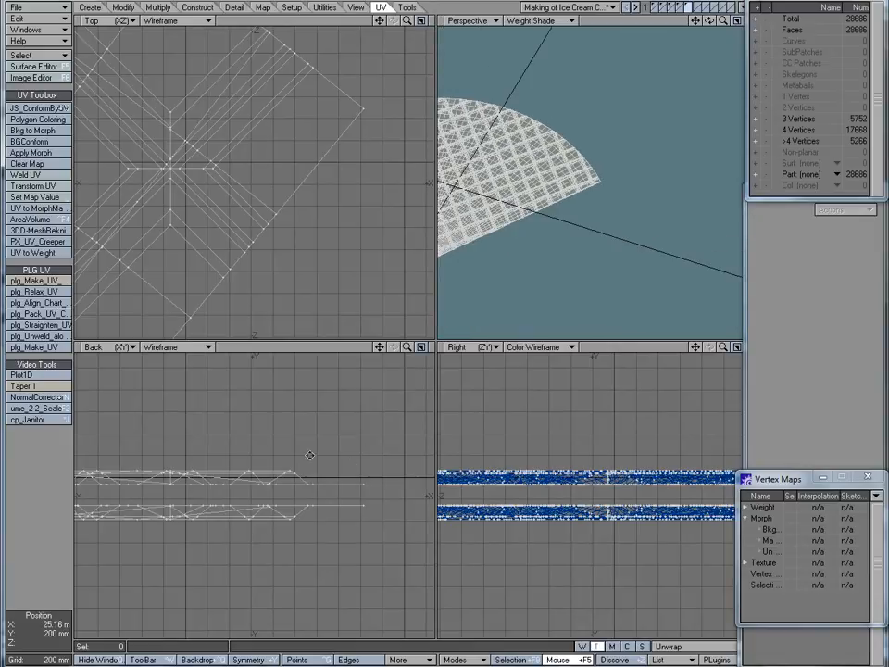
# - Select the upper half's outer corner point and extend it into a two-point polygon
pyautogui.hotkey('ctrl', 'g')
pyautogui.click(363, 484)
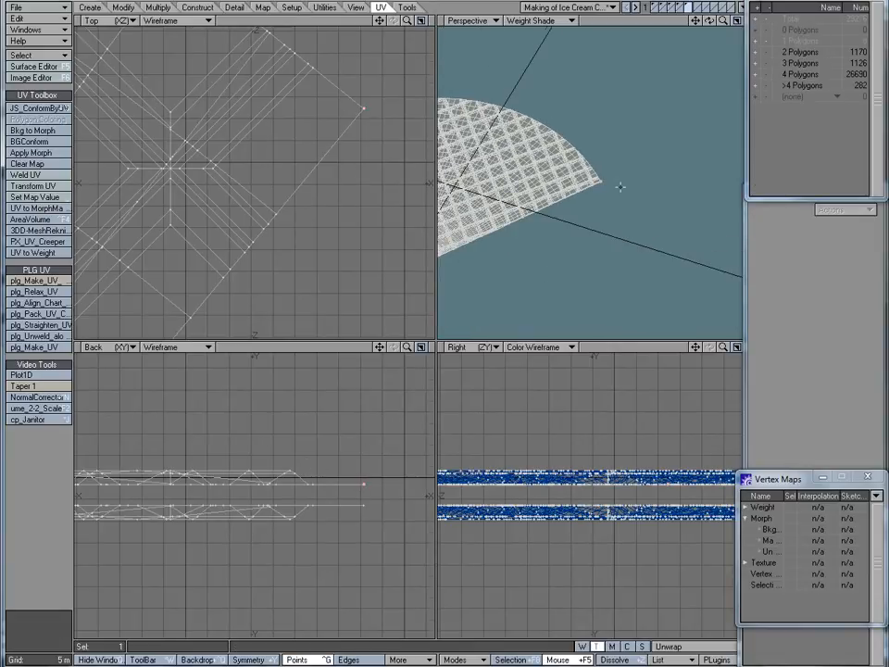
pyautogui.hotkey('shift', 'a')
pyautogui.keyDown('ctrl'); pyautogui.keyDown('alt'); pyautogui.moveTo(545, 189); pyautogui.dragTo(671, 239); pyautogui.keyUp('alt'); pyautogui.keyUp('ctrl')
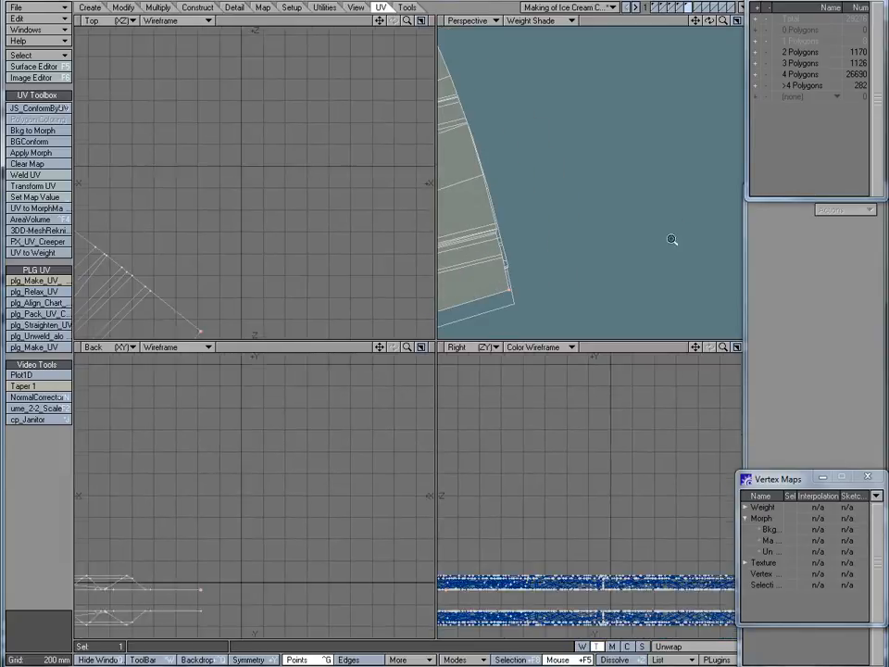
pyautogui.keyDown('alt'); pyautogui.keyDown('shift'); pyautogui.moveTo(547, 282); pyautogui.dragTo(603, 212); pyautogui.keyUp('shift'); pyautogui.keyUp('alt')
pyautogui.keyDown('alt'); pyautogui.keyDown('shift'); pyautogui.moveTo(547, 182); pyautogui.dragTo(652, 141); pyautogui.keyUp('shift'); pyautogui.keyUp('alt')
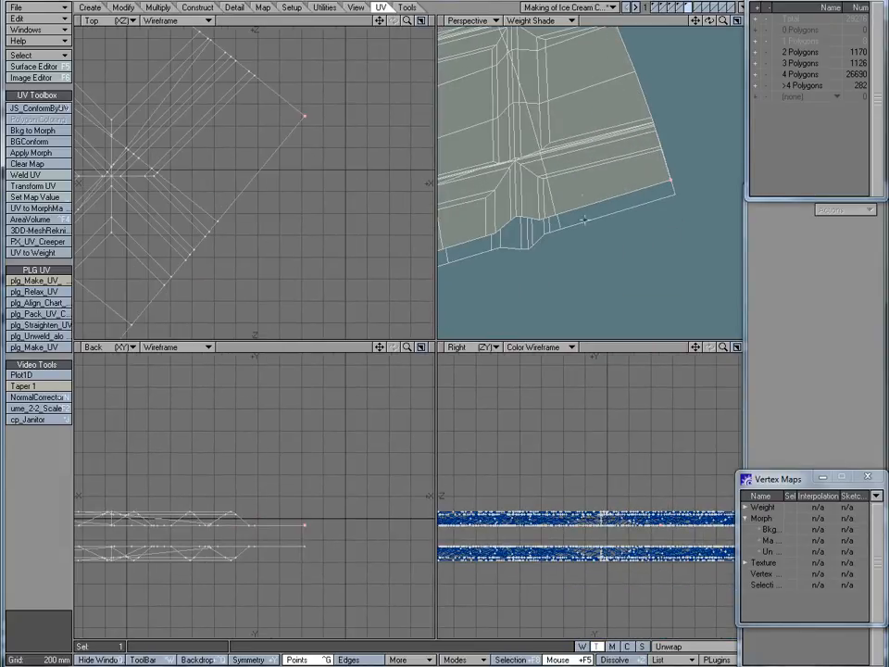
pyautogui.keyDown('alt'); pyautogui.moveTo(645, 220); pyautogui.dragTo(596, 284); pyautogui.keyUp('alt')
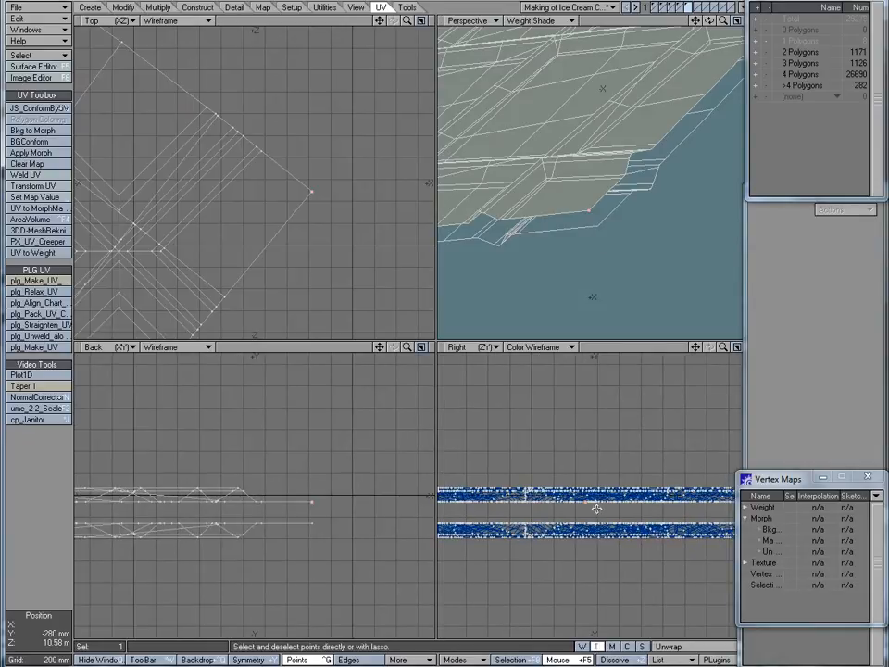
# - Offset the extended corner point by -100 mm in Y to form a vertical spacing line
pyautogui.press('t')
pyautogui.moveTo(583, 415); pyautogui.dragTo(583, 439)
pyautogui.hotkey('ctrl', 'z')
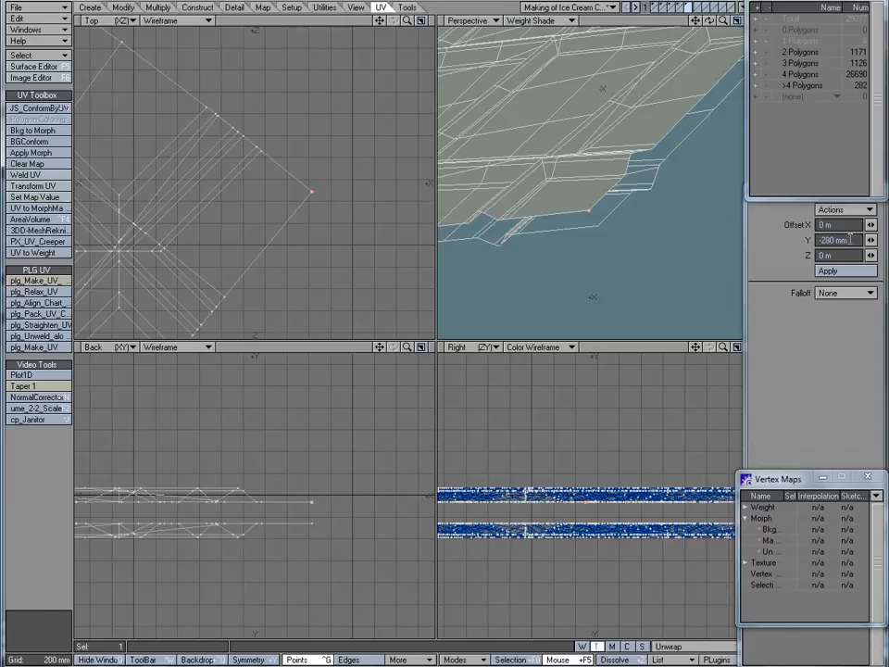
pyautogui.click(849, 239)
pyautogui.write('-100')
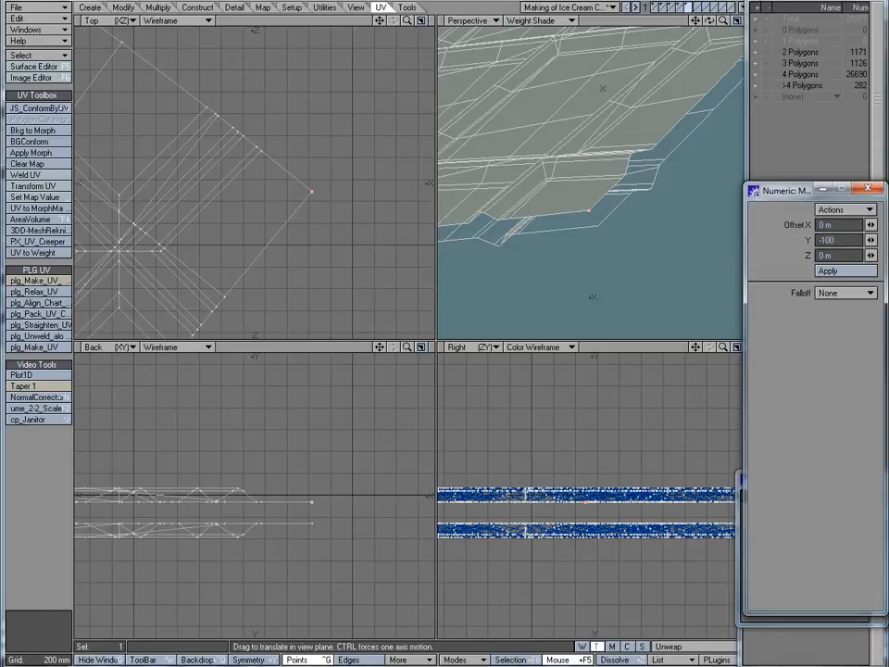
pyautogui.click(833, 271)
pyautogui.press('space')
pyautogui.press('space')
pyautogui.press('space')
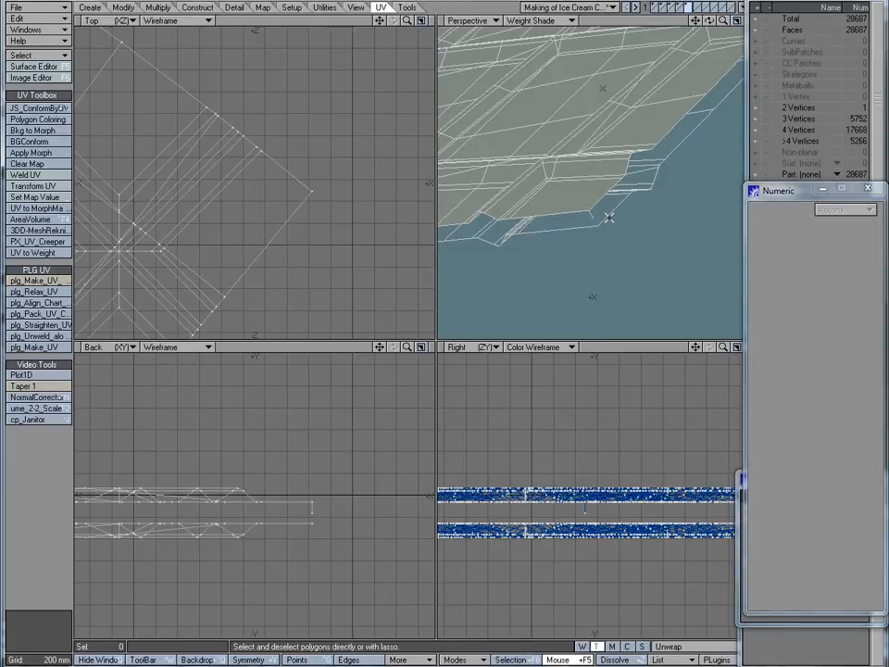
# - Snap the connected mirrored half to the spacing line's lower end using Connected Points, and remove the line
pyautogui.click(606, 211)
pyautogui.press(']')
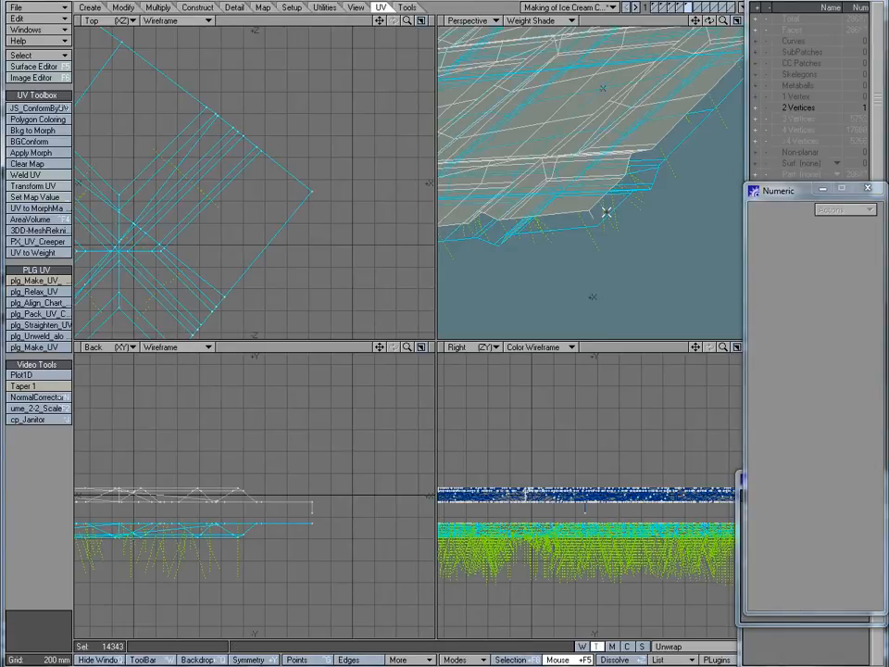
pyautogui.hotkey('shift', 'g')
pyautogui.click(845, 224)
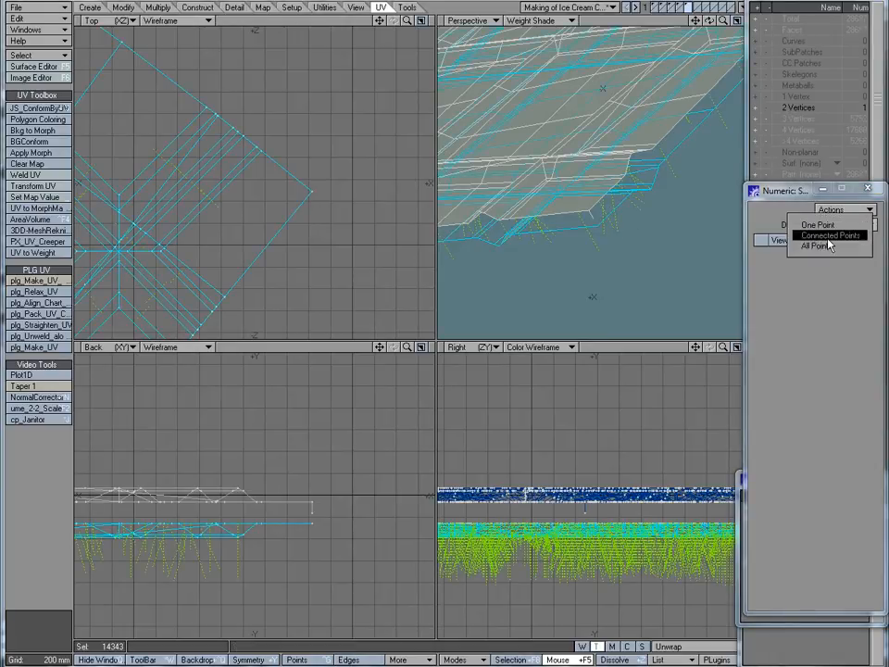
pyautogui.click(834, 234)
pyautogui.moveTo(598, 225); pyautogui.dragTo(593, 220)
pyautogui.press('space')
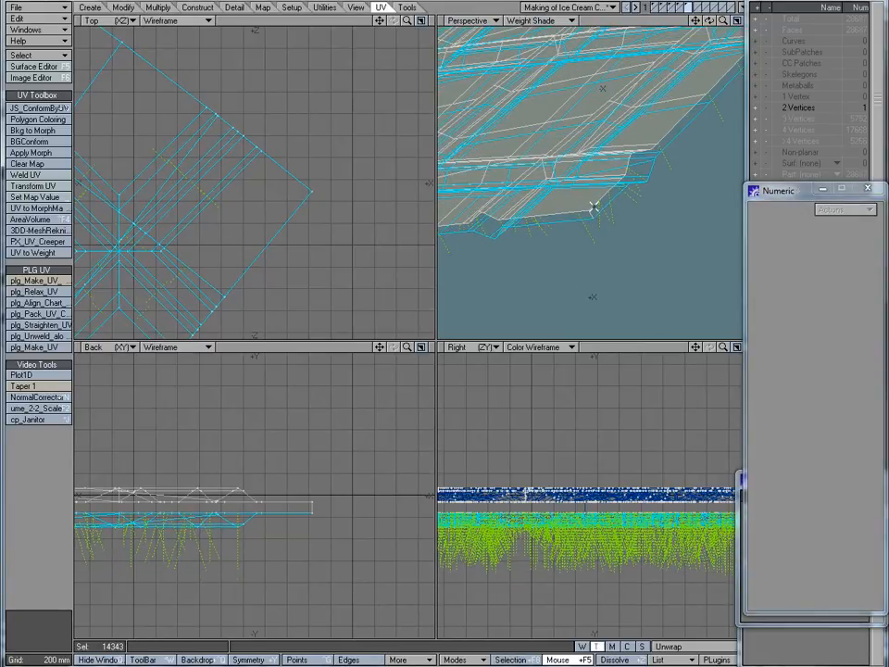
pyautogui.press('/')
pyautogui.press('/')
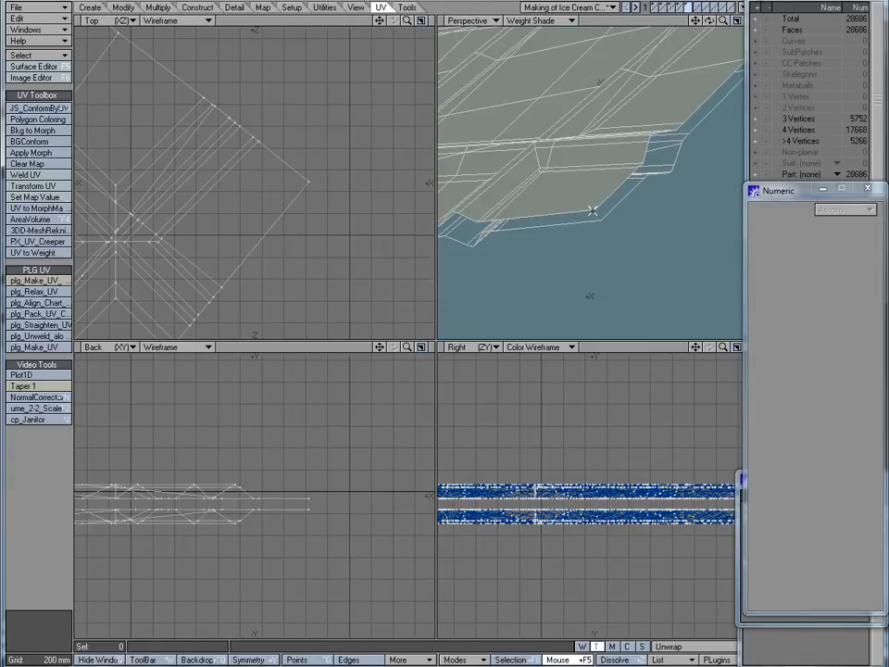
# - Select the upper half's outer border edge loop, extend it and move the new edges down toward the mirrored half
pyautogui.hotkey('ctrl', 'h')
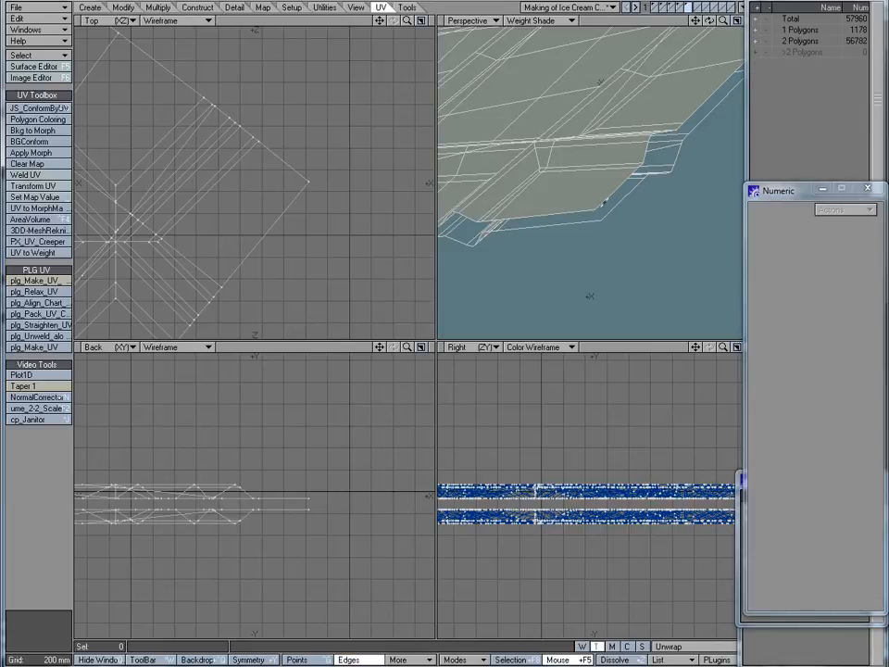
pyautogui.click(603, 201)
pyautogui.keyDown('ctrl'); pyautogui.keyDown('shift'); pyautogui.rightClick(606, 194); pyautogui.keyUp('shift'); pyautogui.keyUp('ctrl')
pyautogui.click(606, 194)
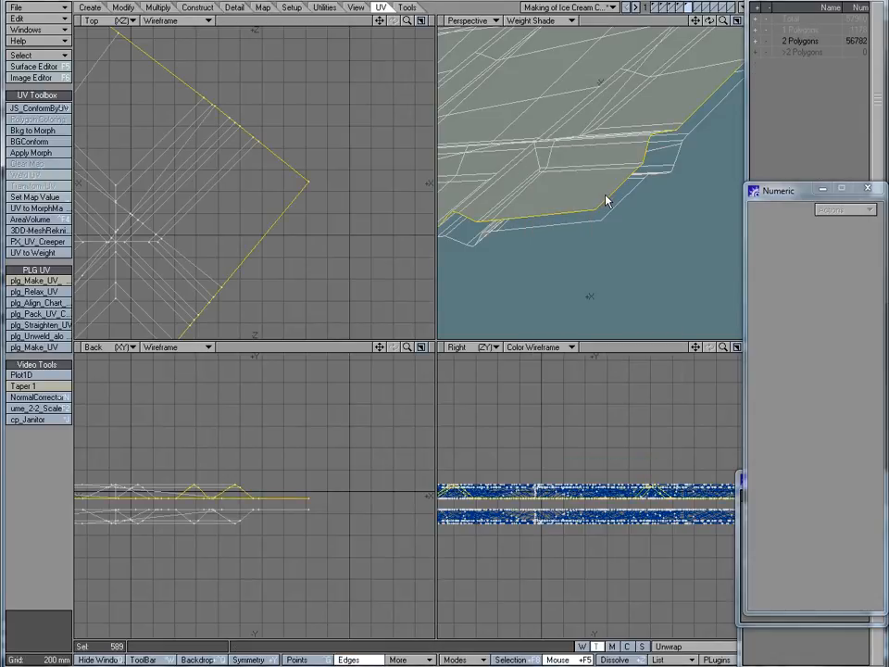
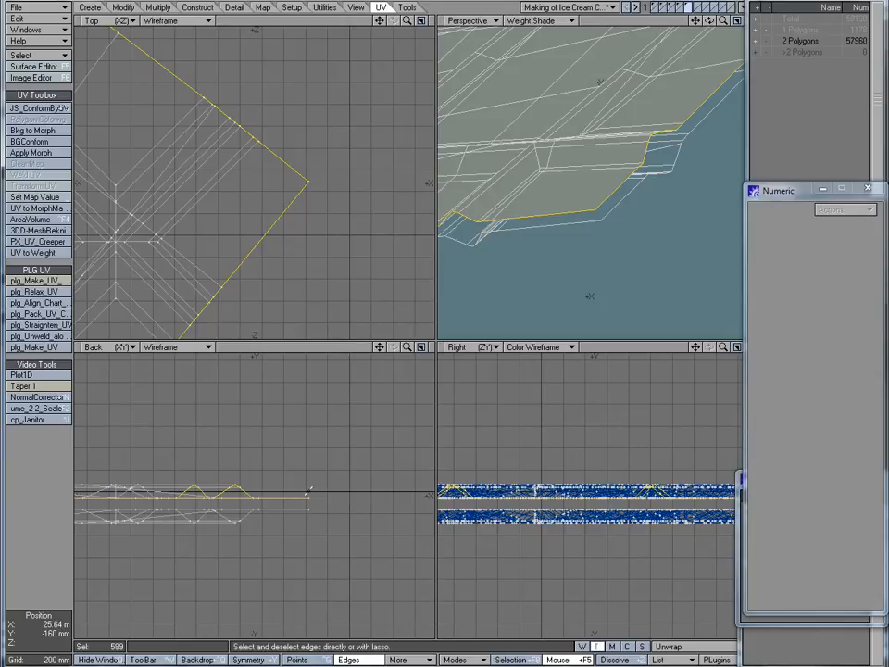
pyautogui.press('t')
pyautogui.moveTo(221, 482); pyautogui.dragTo(221, 486)
pyautogui.press('space')
pyautogui.press('space')
pyautogui.press('space')
# - Select the extended border points and the mirrored half's border points, and merge them to close the sector's side gap
pyautogui.keyDown('alt'); pyautogui.keyDown('shift'); pyautogui.moveTo(506, 213); pyautogui.dragTo(537, 197); pyautogui.keyUp('shift'); pyautogui.keyUp('alt')
pyautogui.keyDown('alt'); pyautogui.moveTo(537, 196); pyautogui.dragTo(567, 212); pyautogui.keyUp('alt')
pyautogui.scroll(3, 569, 203)
pyautogui.keyDown('ctrl'); pyautogui.keyDown('shift'); pyautogui.click(571, 209); pyautogui.keyUp('shift'); pyautogui.keyUp('ctrl')
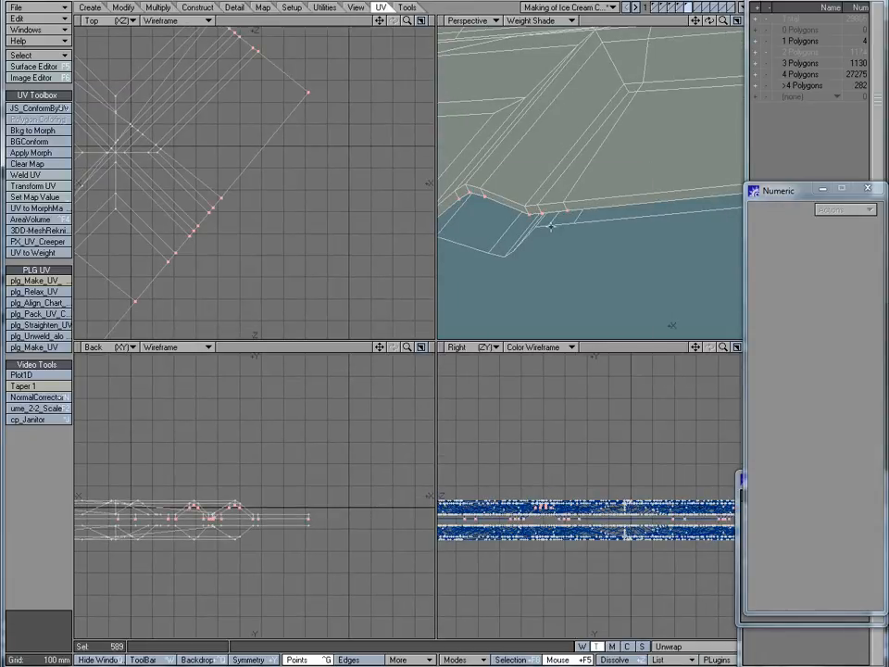
pyautogui.click(535, 223)
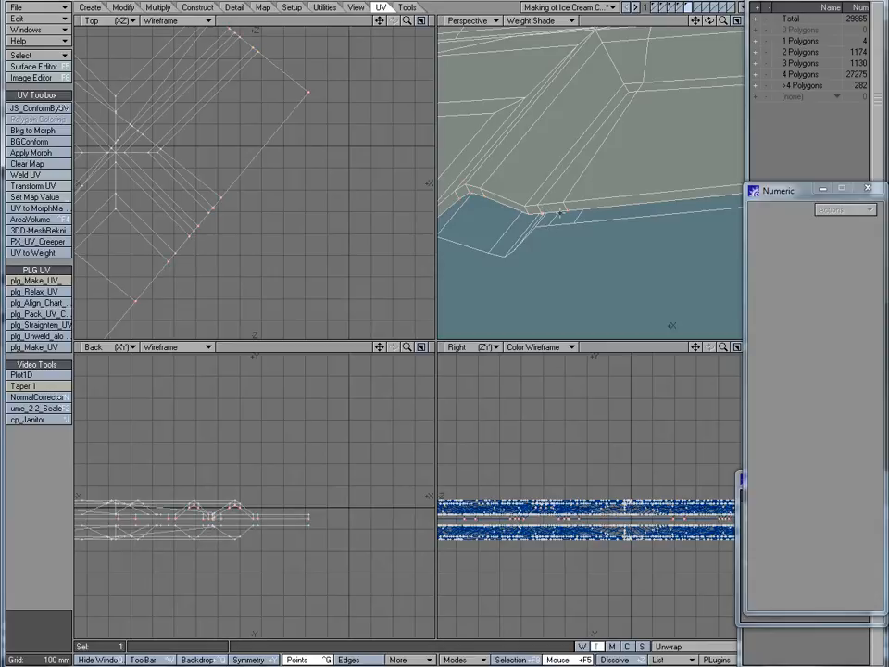
pyautogui.click(556, 211)
pyautogui.keyDown('ctrl'); pyautogui.keyDown('shift'); pyautogui.moveTo(571, 211); pyautogui.dragTo(586, 211); pyautogui.keyUp('shift'); pyautogui.keyUp('ctrl')
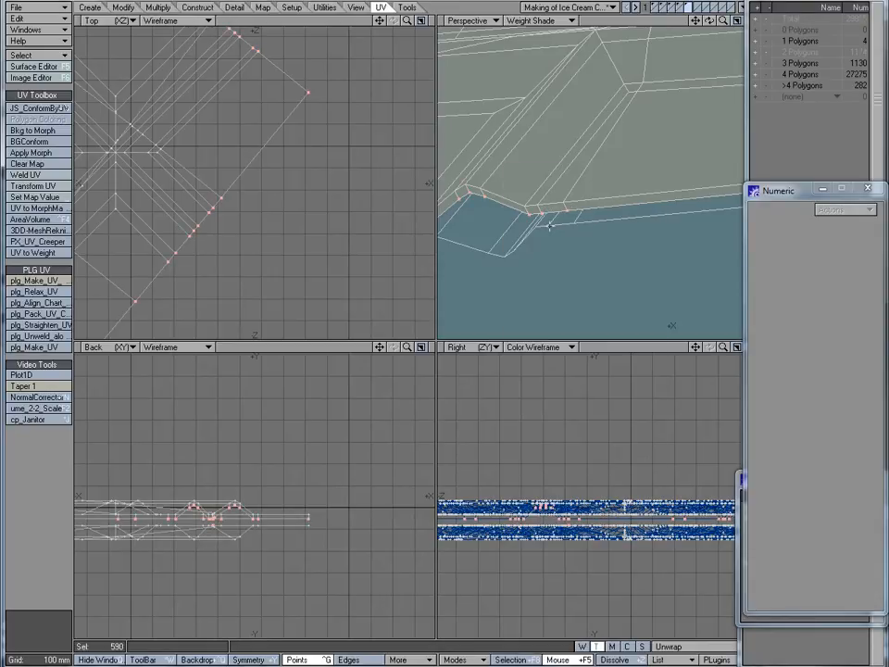
pyautogui.keyDown('ctrl'); pyautogui.keyDown('shift'); pyautogui.click(587, 227); pyautogui.keyUp('shift'); pyautogui.keyUp('ctrl')
pyautogui.keyDown('ctrl'); pyautogui.keyDown('shift'); pyautogui.moveTo(607, 250); pyautogui.dragTo(688, 412); pyautogui.keyUp('shift'); pyautogui.keyUp('ctrl')
pyautogui.click(702, 406)
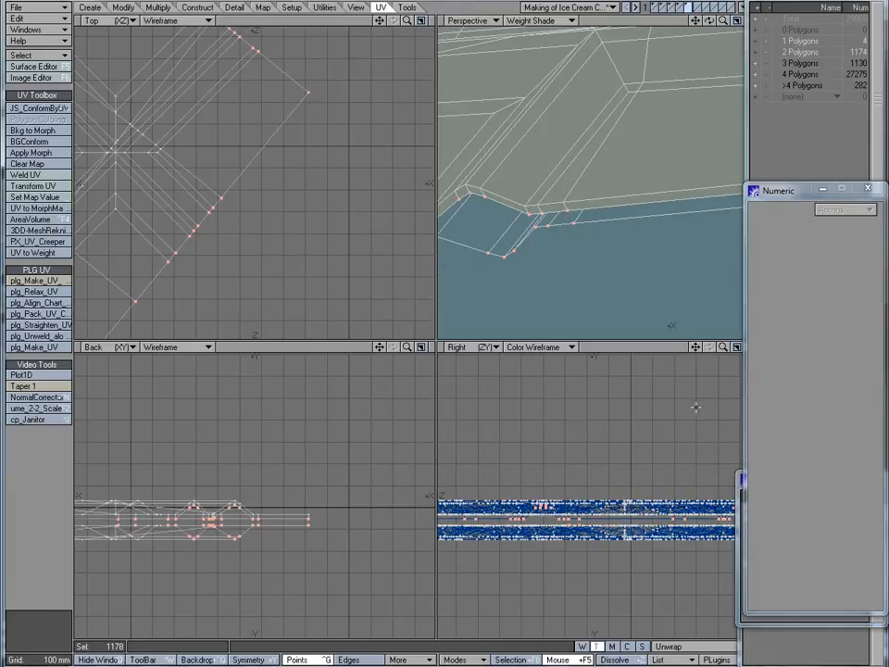
pyautogui.keyDown('alt'); pyautogui.keyDown('shift'); pyautogui.moveTo(543, 199); pyautogui.dragTo(651, 187); pyautogui.keyUp('shift'); pyautogui.keyUp('alt')
pyautogui.press('space')
pyautogui.press('space')
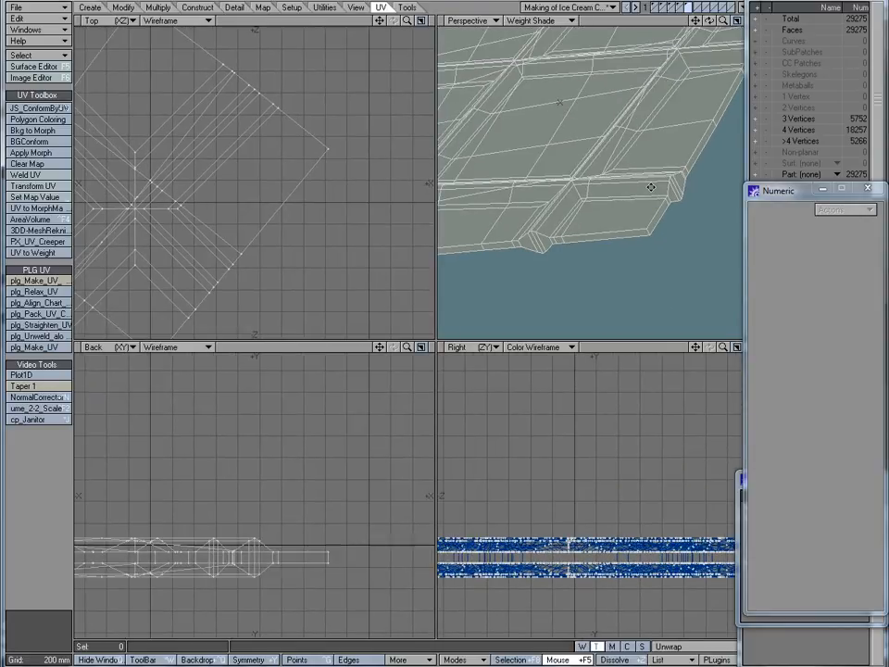
# - Set the Perspective view to Texture shading and inspect the whole closed waffle sector
pyautogui.click(538, 20)
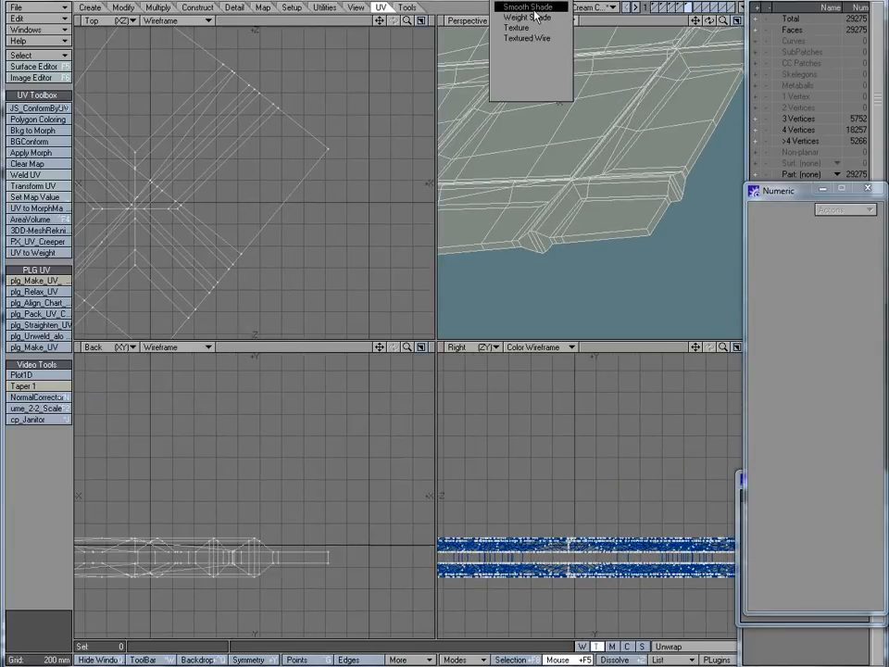
pyautogui.click(524, 29)
pyautogui.press('a')
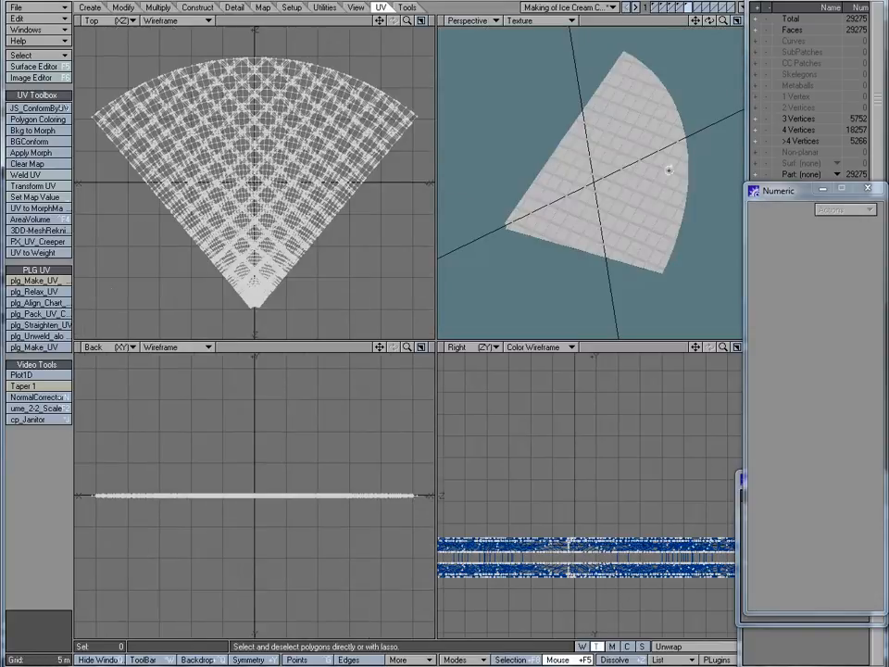
pyautogui.keyDown('alt'); pyautogui.moveTo(614, 211); pyautogui.dragTo(505, 146); pyautogui.keyUp('alt')
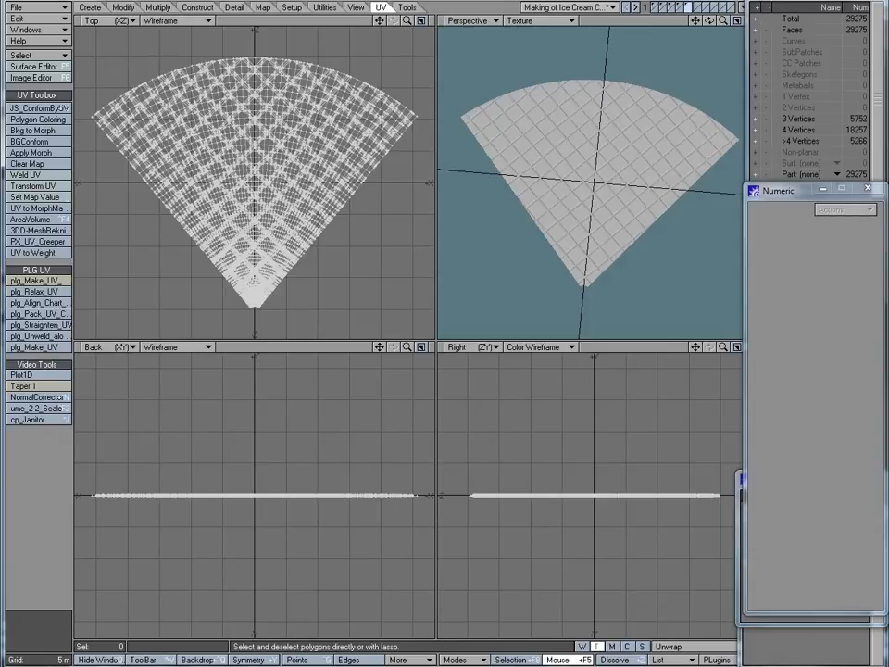
# - Copy the gridded cone guide mesh into an empty layer
pyautogui.click(670, 7)
pyautogui.click(672, 7)
pyautogui.click(666, 8)
pyautogui.moveTo(565, 197)
pyautogui.keyDown('alt'); pyautogui.mouseDown()
pyautogui.moveTo(534, 114)
pyautogui.moveTo(594, 105)
pyautogui.moveTo(577, 184)
pyautogui.mouseUp(); pyautogui.keyUp('alt')
pyautogui.keyDown('alt'); pyautogui.moveTo(577, 183); pyautogui.dragTo(606, 246); pyautogui.keyUp('alt')
pyautogui.click(699, 9)
pyautogui.hotkey('ctrl', 'v')
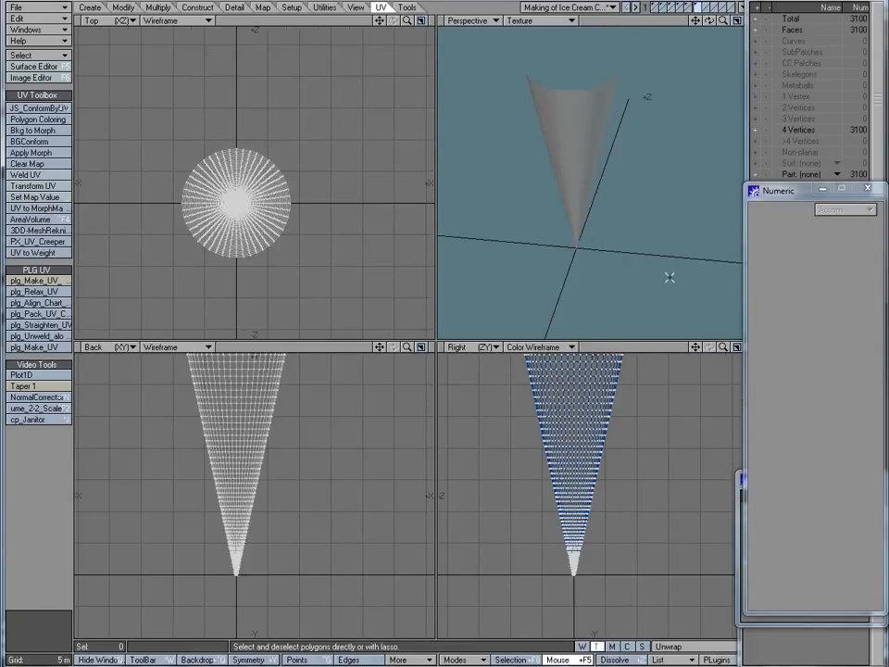
# - Apply the Unwrapped morph to the copied cone and compare the flattened sector with the background waffle pattern
pyautogui.click(30, 152)
pyautogui.click(279, 233)
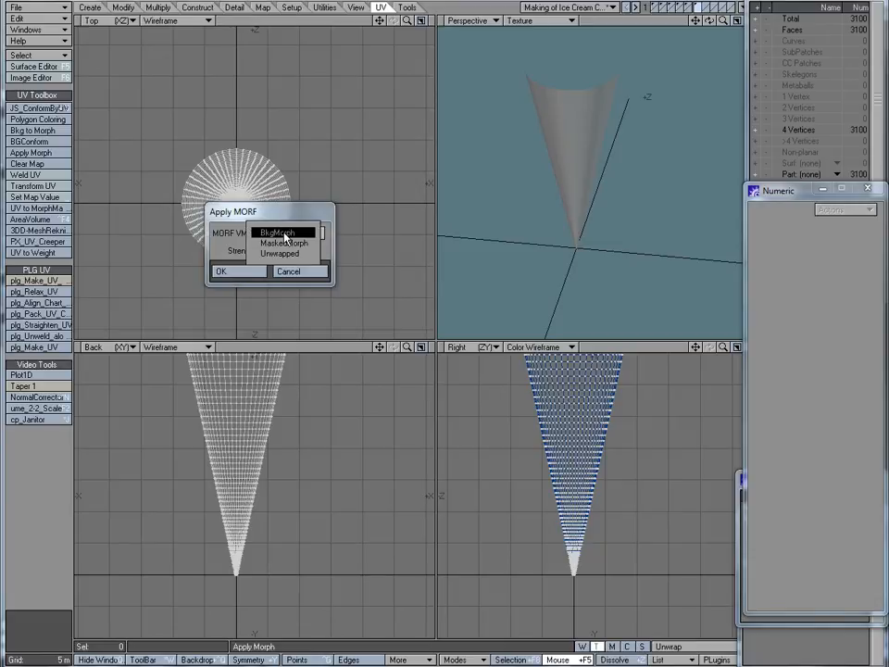
pyautogui.click(291, 255)
pyautogui.click(258, 271)
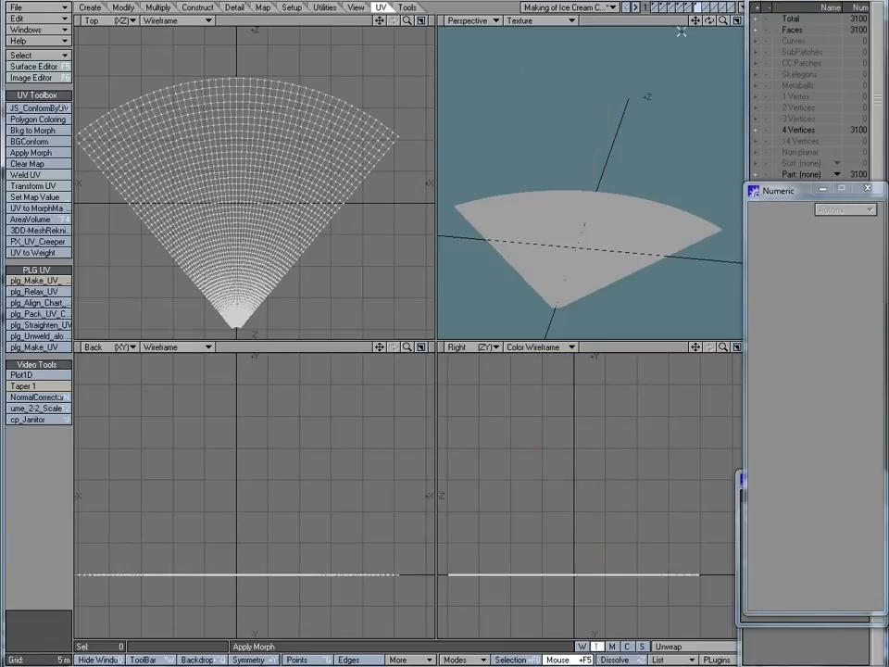
pyautogui.click(660, 10)
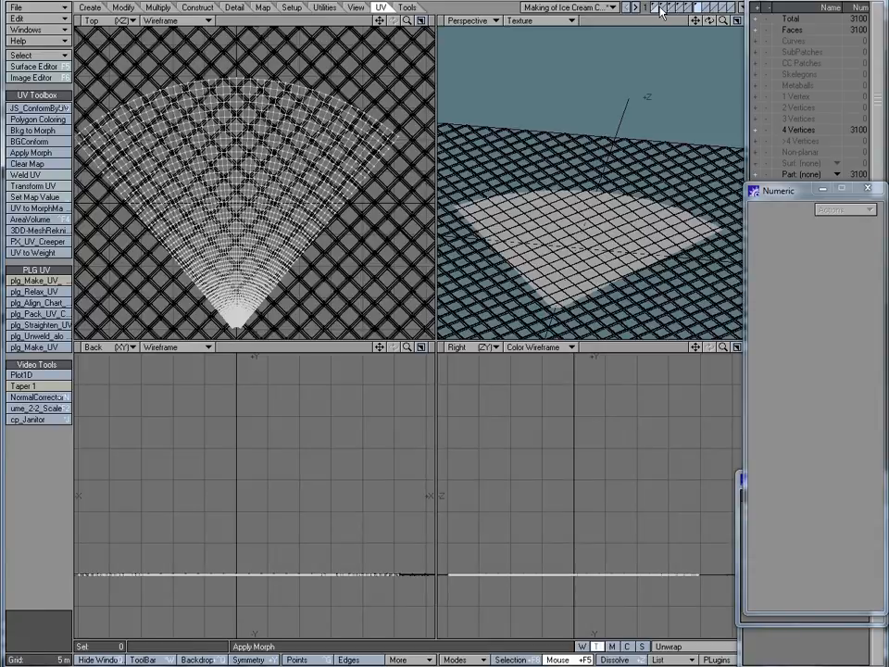
pyautogui.click(661, 6)
# - Paste another copy of the cone into the next empty layer and apply the MaskedMorph morph to it
pyautogui.click(704, 6)
pyautogui.hotkey('ctrl', 'v')
pyautogui.click(44, 163)
pyautogui.click(31, 152)
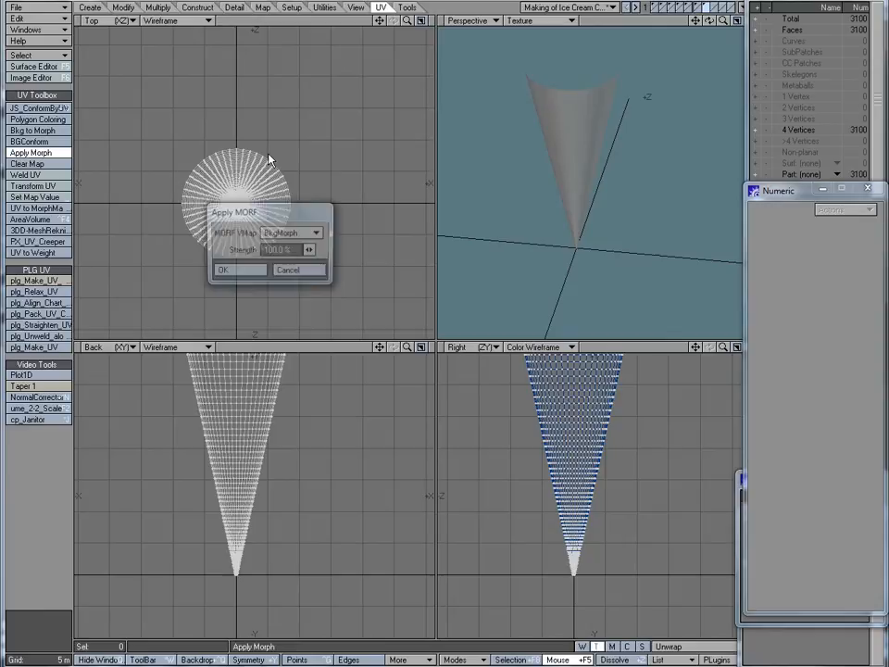
pyautogui.click(308, 231)
pyautogui.click(307, 240)
pyautogui.click(248, 272)
# - Select the ring of rim polygons on the morphed cone and examine its seam overlap up close
pyautogui.keyDown('alt'); pyautogui.moveTo(509, 173); pyautogui.dragTo(681, 108); pyautogui.keyUp('alt')
pyautogui.click(676, 103)
pyautogui.keyDown('ctrl'); pyautogui.keyDown('shift'); pyautogui.click(676, 103); pyautogui.keyUp('shift'); pyautogui.keyUp('ctrl')
pyautogui.click(677, 103)
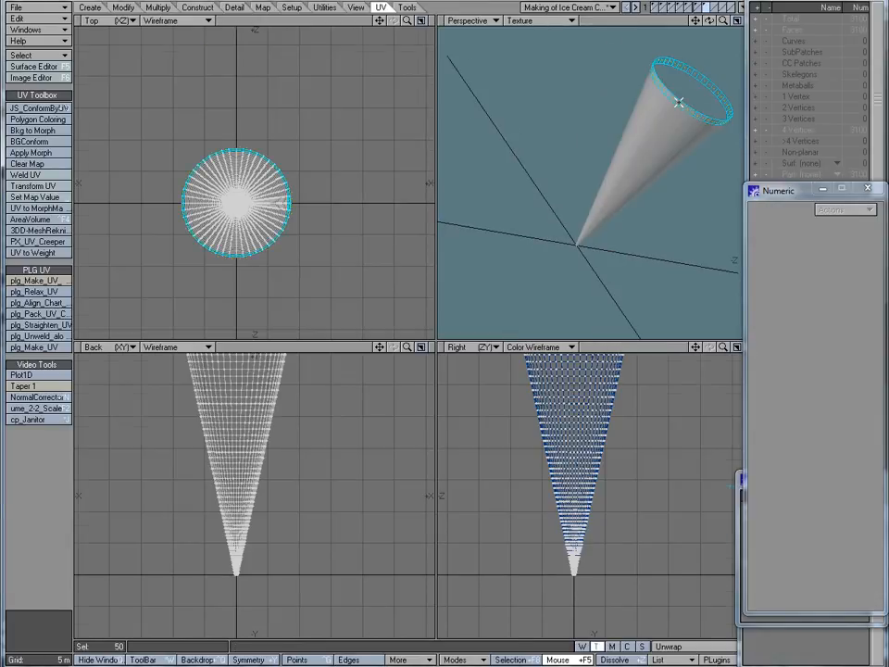
pyautogui.hotkey('shift', 'a')
pyautogui.keyDown('alt'); pyautogui.moveTo(577, 231); pyautogui.dragTo(610, 216); pyautogui.keyUp('alt')
pyautogui.scroll(6, 407, 178)
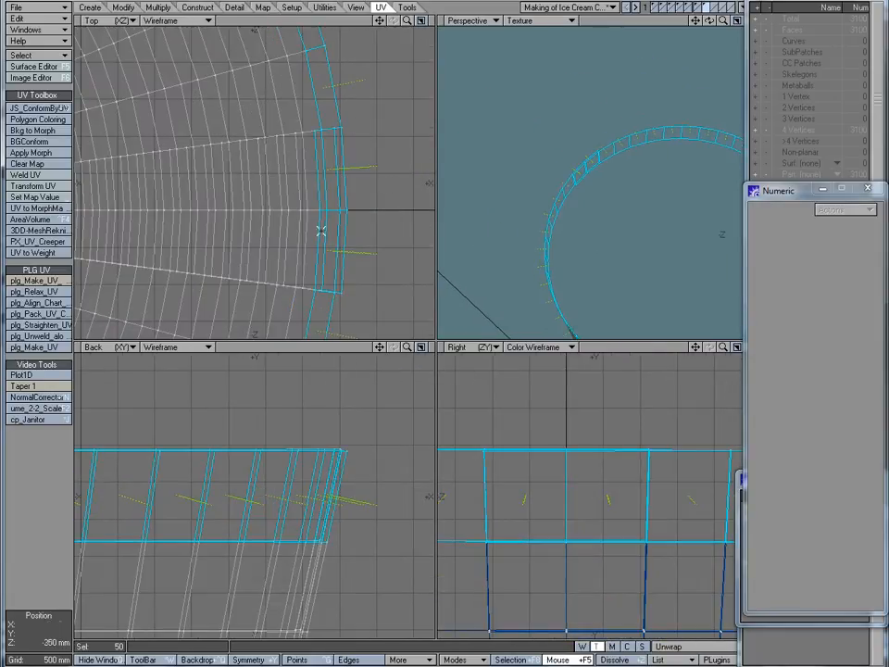
pyautogui.scroll(-2, 658, 157)
pyautogui.keyDown('alt'); pyautogui.keyDown('shift'); pyautogui.moveTo(658, 157); pyautogui.dragTo(635, 173); pyautogui.keyUp('shift'); pyautogui.keyUp('alt')
pyautogui.keyDown('alt'); pyautogui.keyDown('shift'); pyautogui.moveTo(635, 172); pyautogui.dragTo(577, 194); pyautogui.keyUp('shift'); pyautogui.keyUp('alt')
# - Switch to point selection and examine the whole morphed cone around its open rim
pyautogui.hotkey('ctrl', 'g')
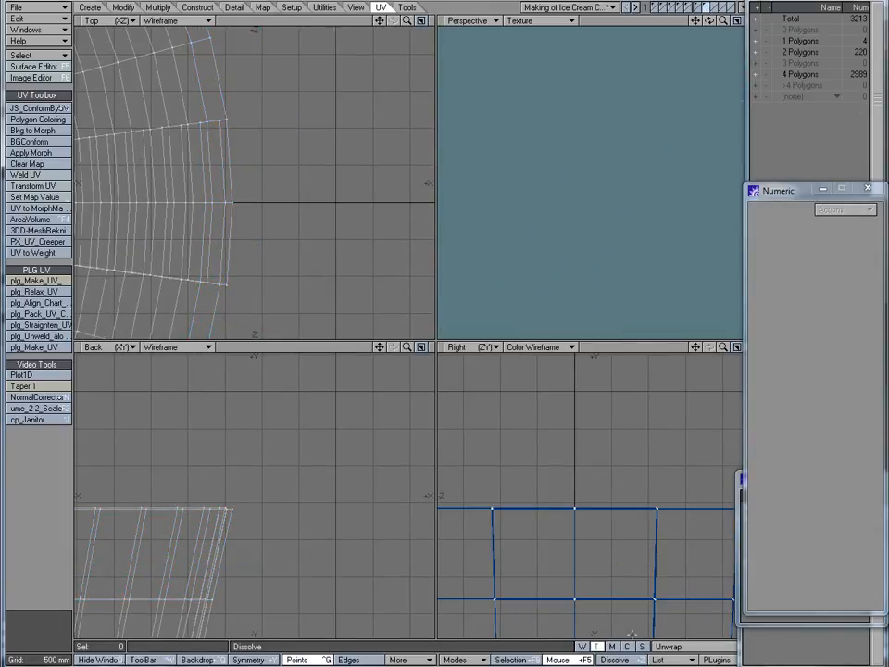
pyautogui.click(611, 648)
pyautogui.click(596, 646)
pyautogui.keyDown('ctrl'); pyautogui.keyDown('alt'); pyautogui.moveTo(295, 187); pyautogui.dragTo(147, 203); pyautogui.keyUp('alt'); pyautogui.keyUp('ctrl')
pyautogui.press('g')
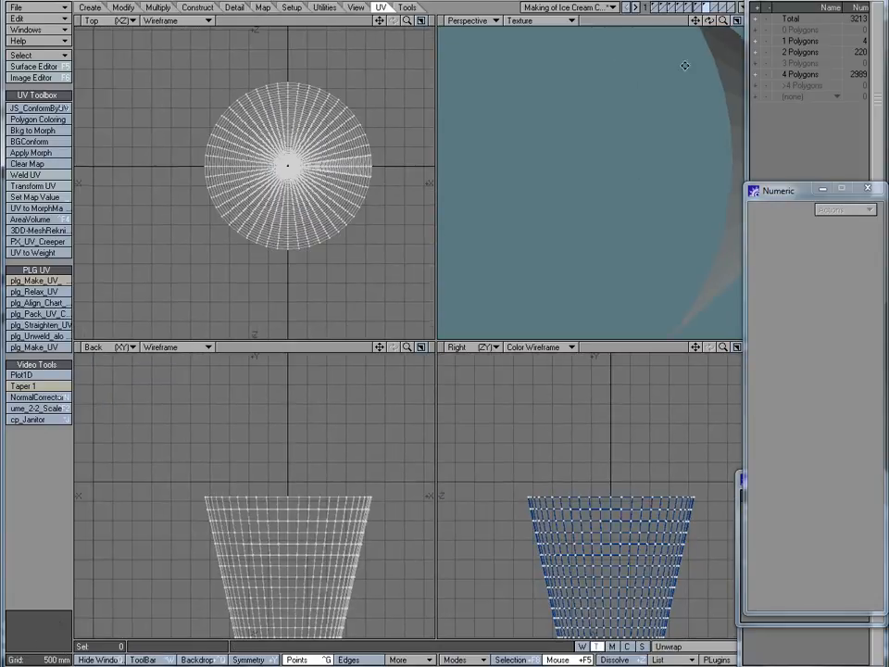
pyautogui.press('g')
pyautogui.press('g')
pyautogui.keyDown('alt'); pyautogui.moveTo(658, 138); pyautogui.dragTo(607, 270); pyautogui.keyUp('alt')
pyautogui.press('g')
pyautogui.moveTo(620, 210)
pyautogui.keyDown('alt'); pyautogui.mouseDown()
pyautogui.moveTo(620, 161)
pyautogui.moveTo(579, 236)
pyautogui.mouseUp(); pyautogui.keyUp('alt')
# - Set the Perspective view to Textured Wire and show the entire flattened cone sector from its own layer
pyautogui.click(538, 21)
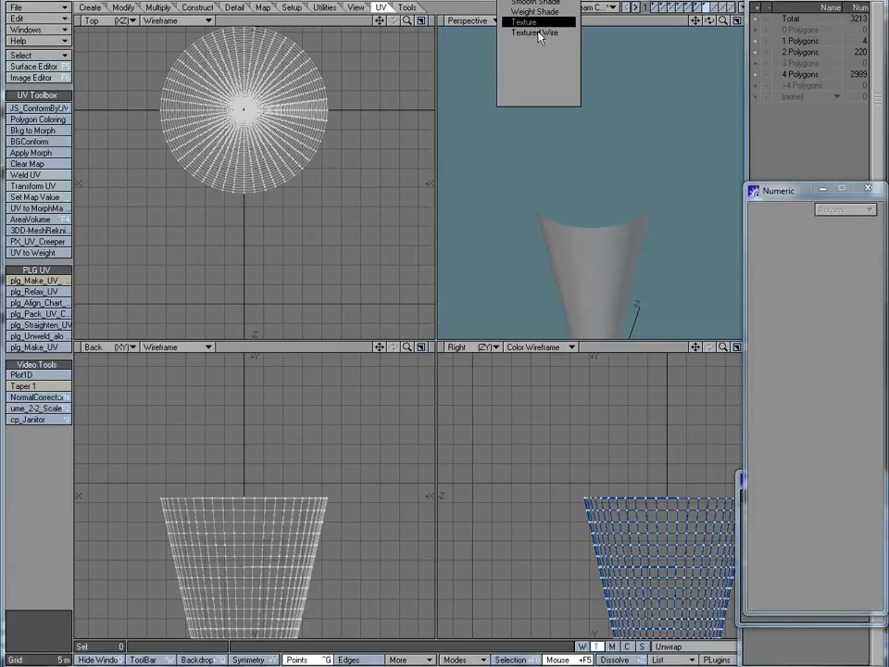
pyautogui.click(538, 31)
pyautogui.press('g')
pyautogui.click(697, 9)
pyautogui.press('g')
pyautogui.press('a')
pyautogui.keyDown('alt'); pyautogui.moveTo(648, 224); pyautogui.dragTo(636, 197); pyautogui.keyUp('alt')
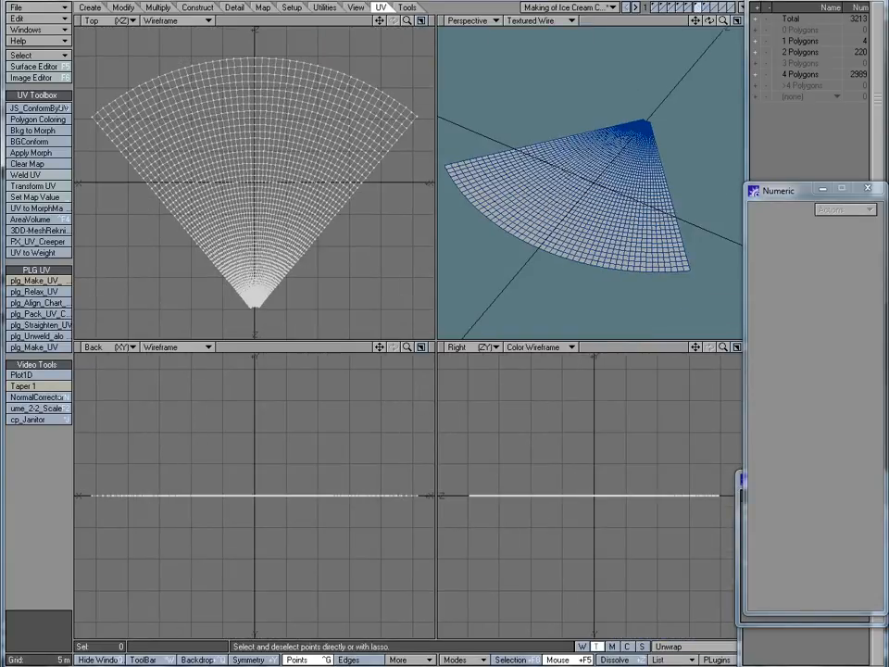
# - Store the wrapped cone from the background layer as a morph named Metalink-Wrap on the flat guide sector
pyautogui.click(707, 11)
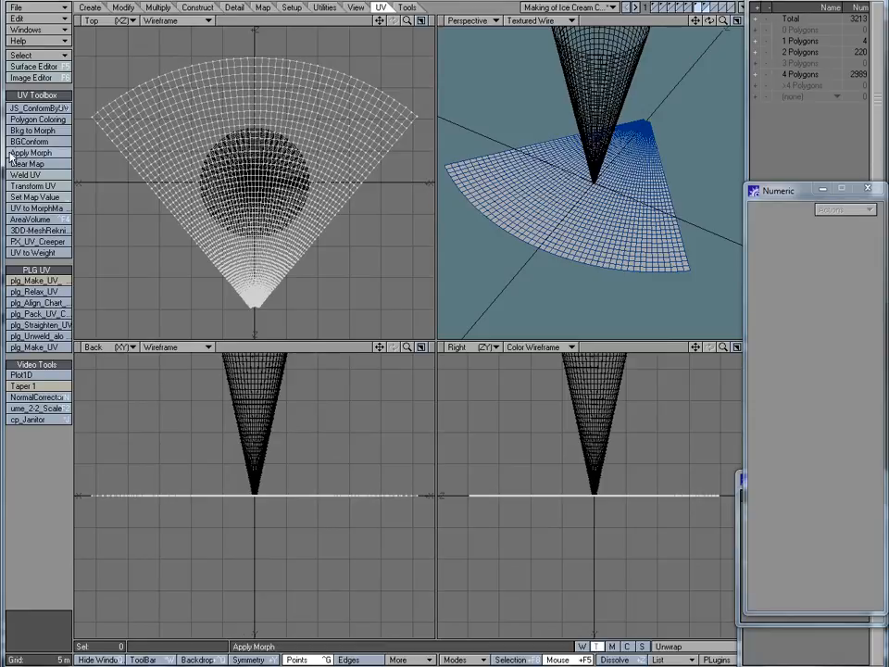
pyautogui.click(32, 130)
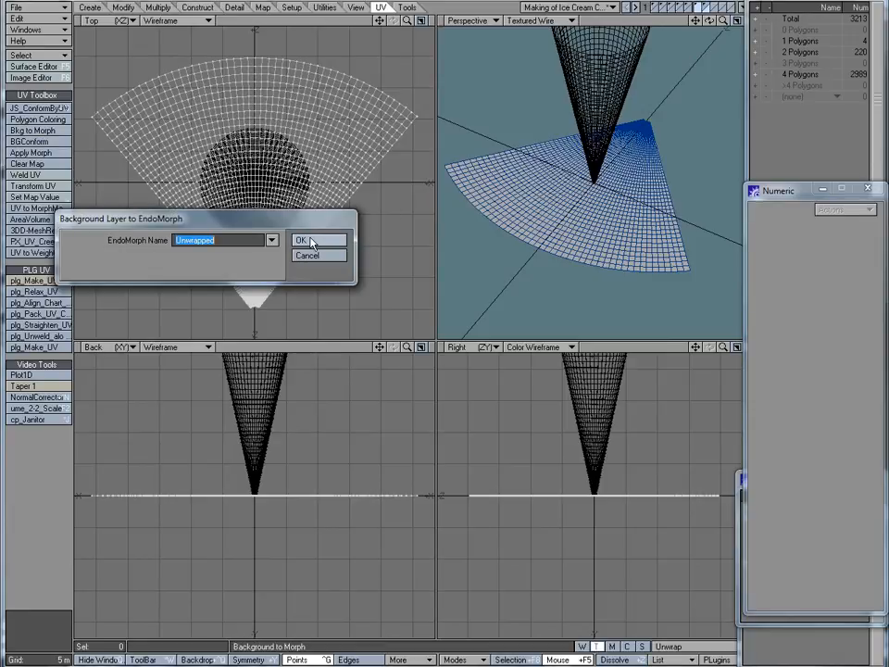
pyautogui.write('Metalink-Wrap')
pyautogui.click(310, 241)
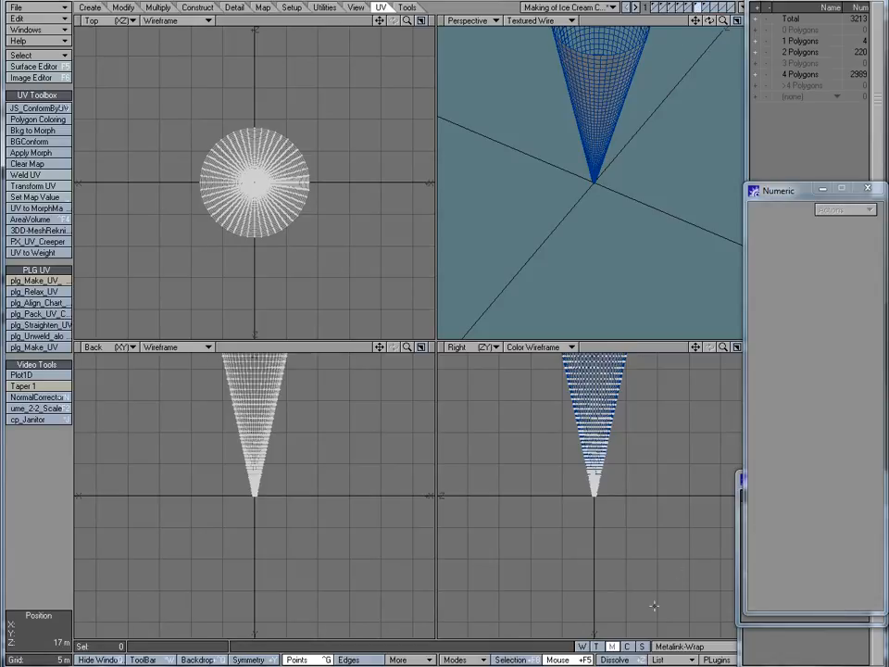
# - Return the flat guide sector to its base morph and compare its layer with the waffle sector's layer
pyautogui.click(778, 590)
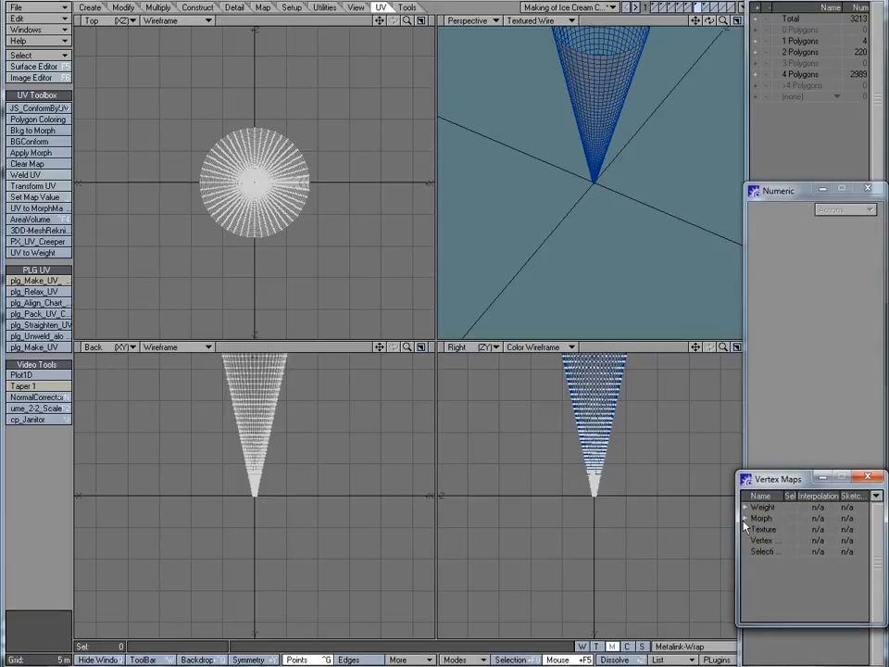
pyautogui.click(746, 517)
pyautogui.click(770, 554)
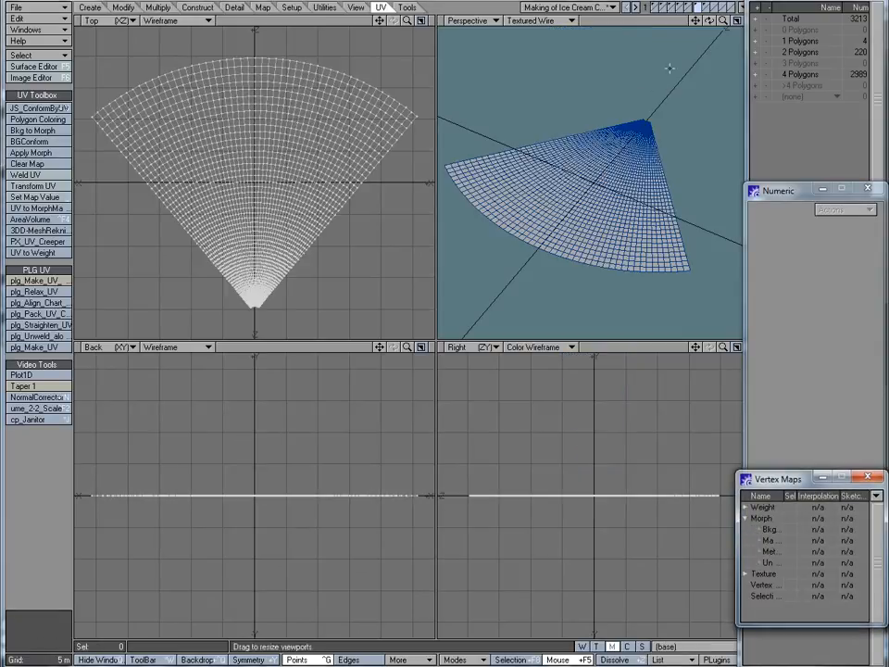
pyautogui.click(701, 7)
pyautogui.click(706, 8)
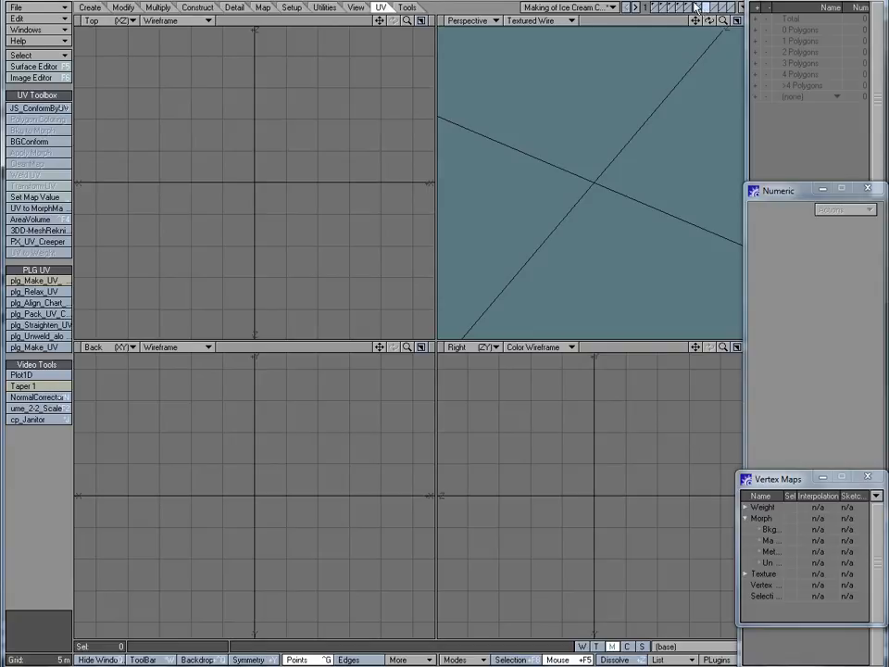
pyautogui.click(704, 8)
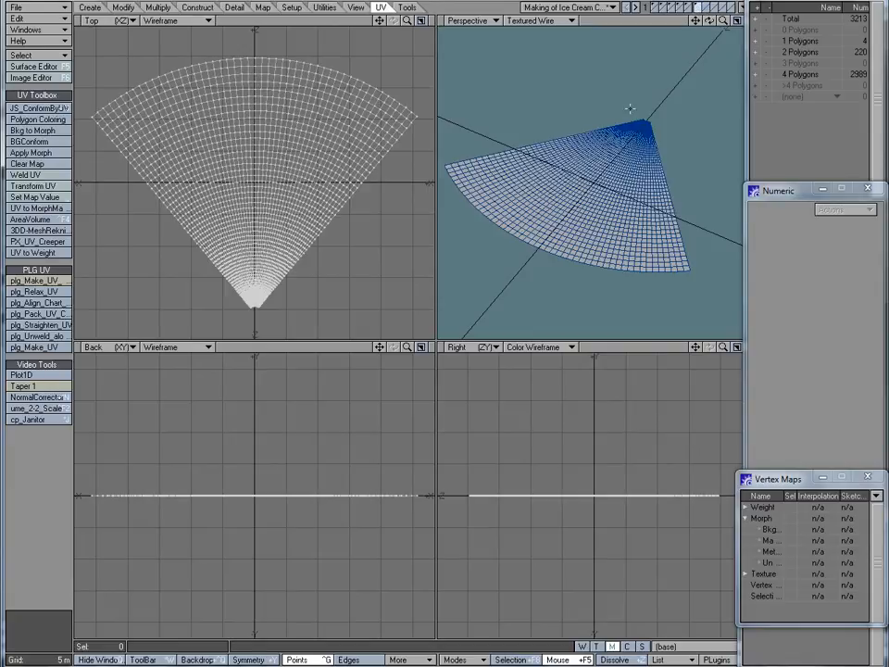
pyautogui.keyDown('shift'); pyautogui.click(691, 9); pyautogui.keyUp('shift')
pyautogui.keyDown('alt'); pyautogui.moveTo(676, 163); pyautogui.dragTo(631, 186); pyautogui.keyUp('alt')
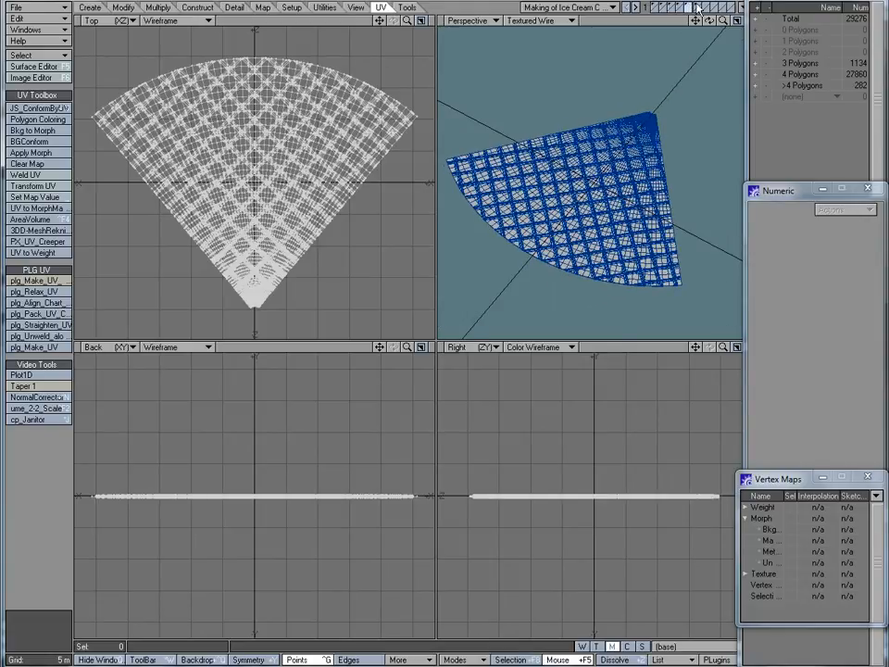
pyautogui.click(698, 8)
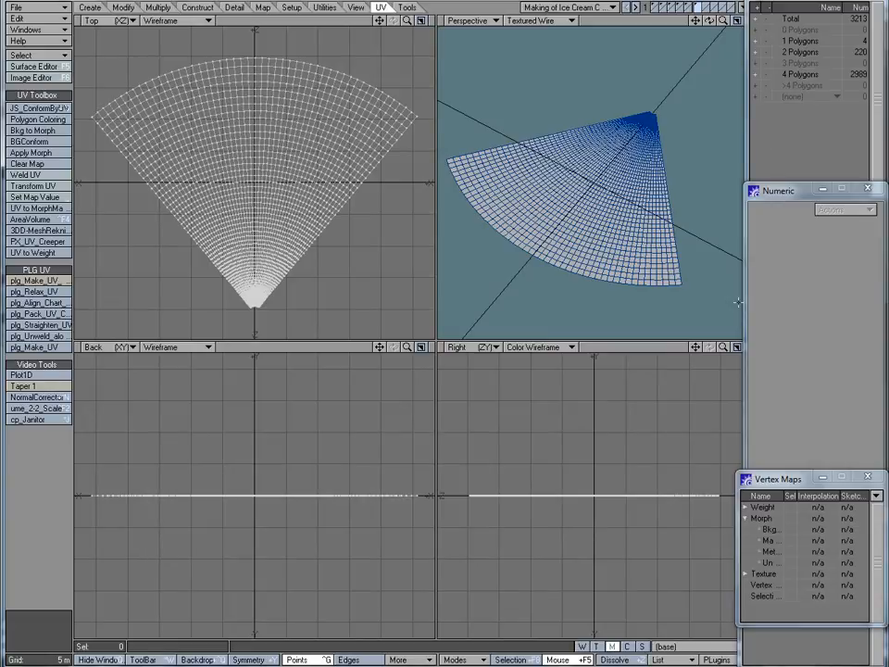
# - Leave only layers 5 and 6 marked visible in the Layers list and send the object to Layout
pyautogui.press('F7')
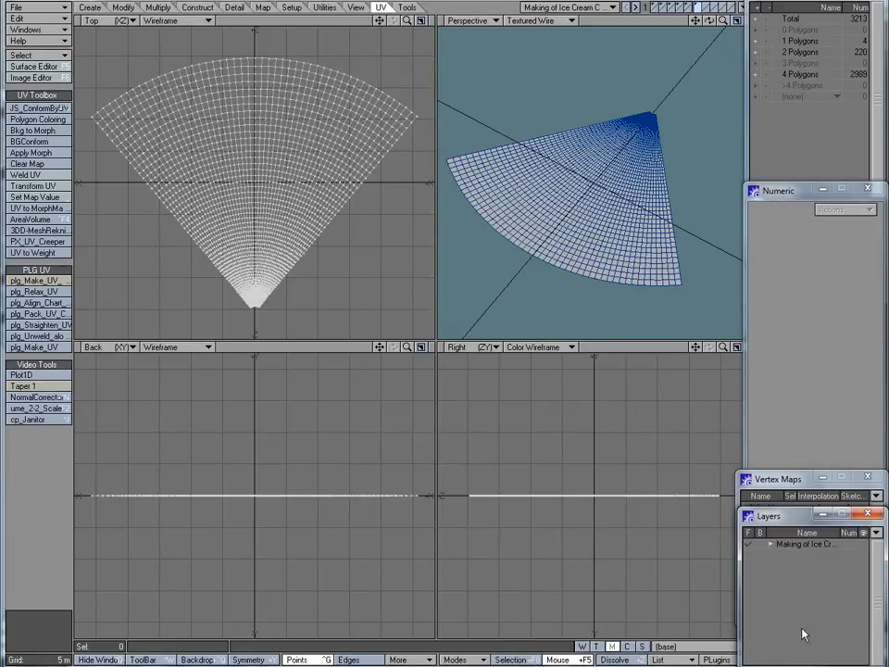
pyautogui.click(771, 544)
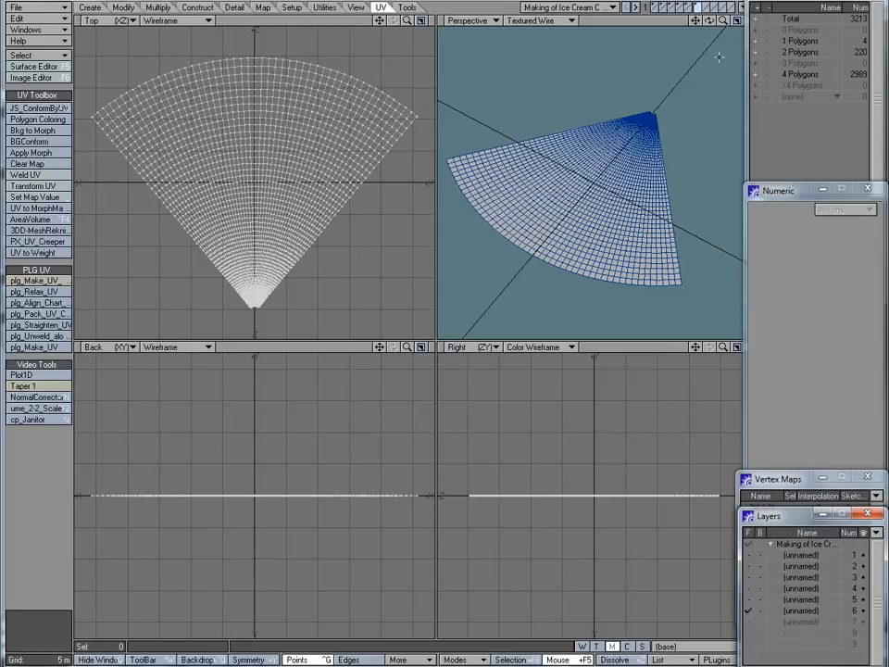
pyautogui.moveTo(865, 557); pyautogui.dragTo(865, 590)
pyautogui.click(742, 9)
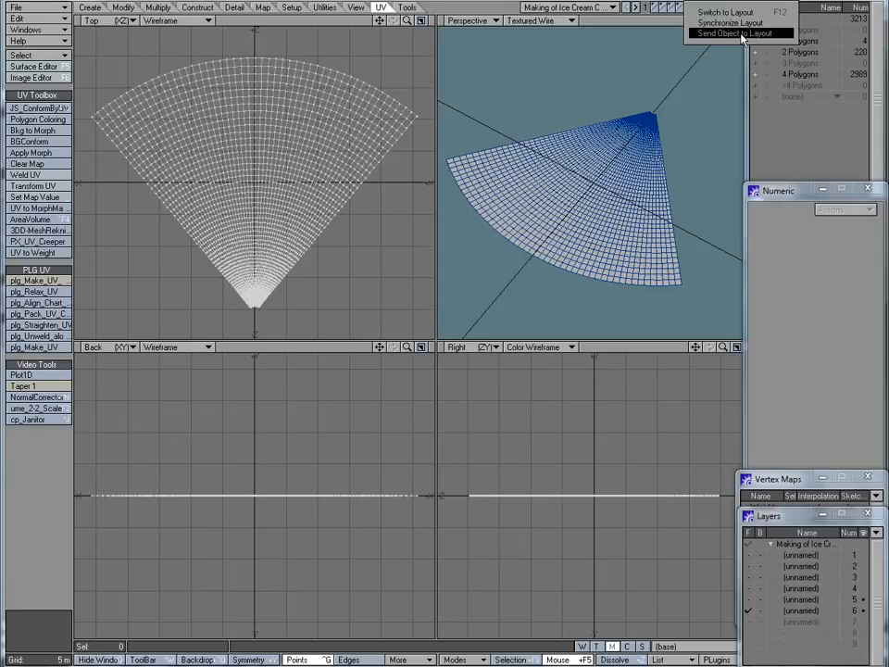
pyautogui.click(742, 34)
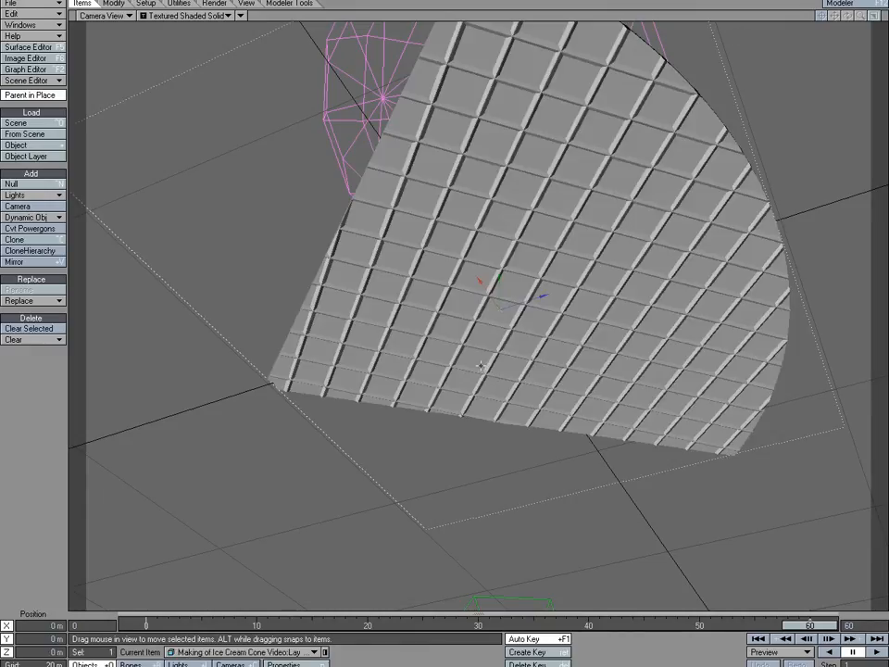
# - Show the scene in Layout's Perspective view and add a Morph Mixer displacement to the Layer6 guide
pyautogui.press('4')
pyautogui.click(822, 16)
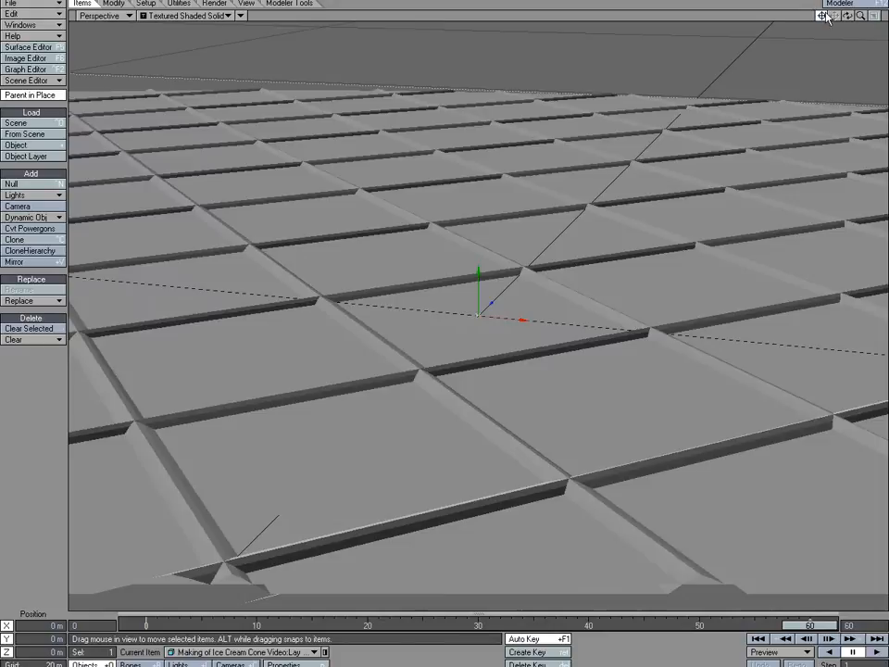
pyautogui.moveTo(861, 15); pyautogui.dragTo(639, 342)
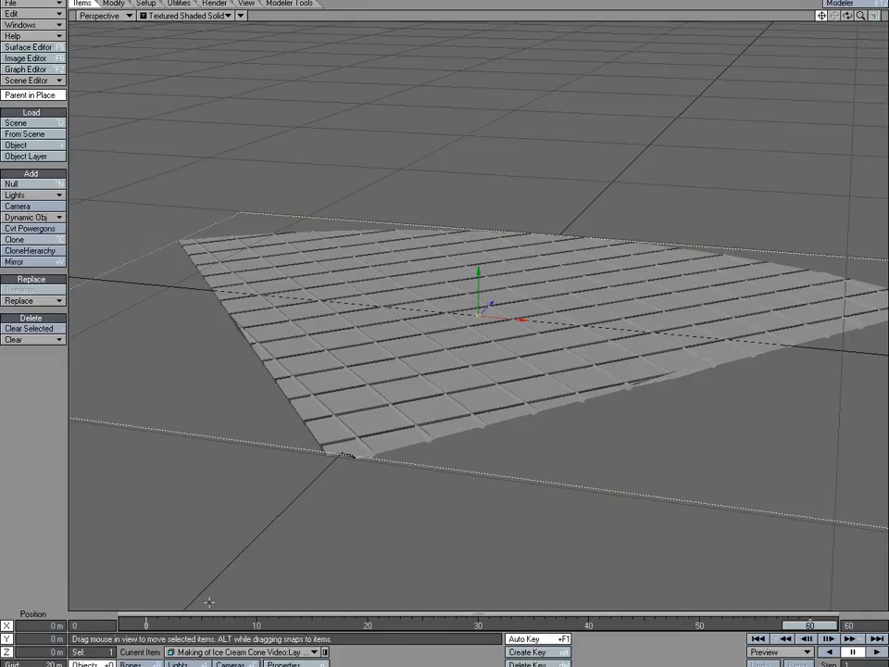
pyautogui.click(238, 652)
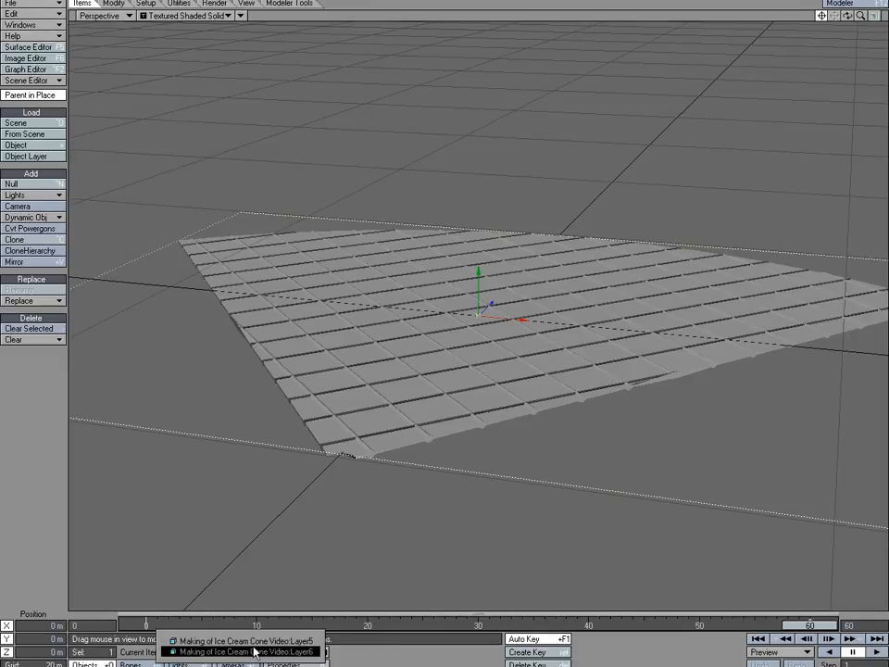
pyautogui.click(256, 652)
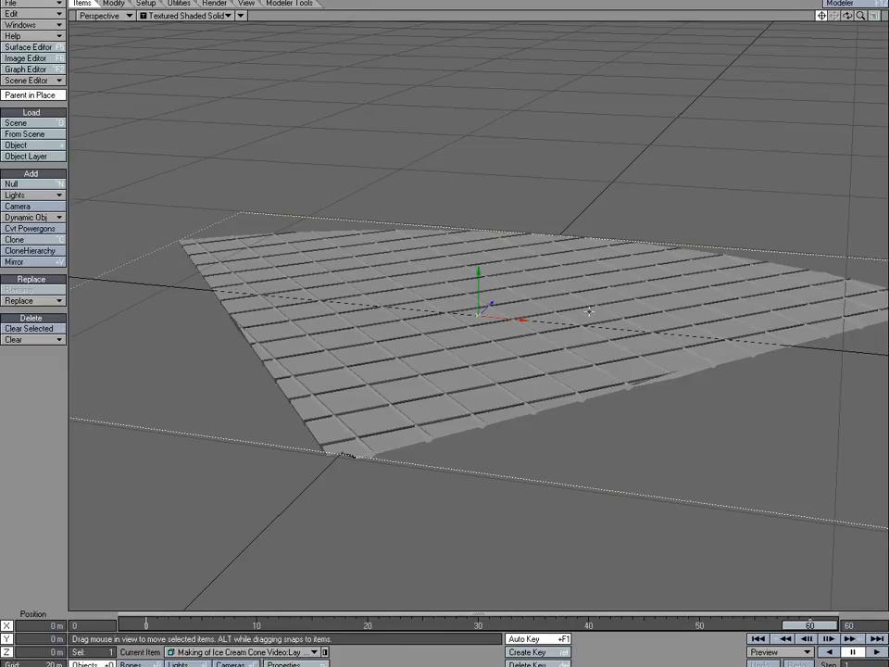
pyautogui.press('p')
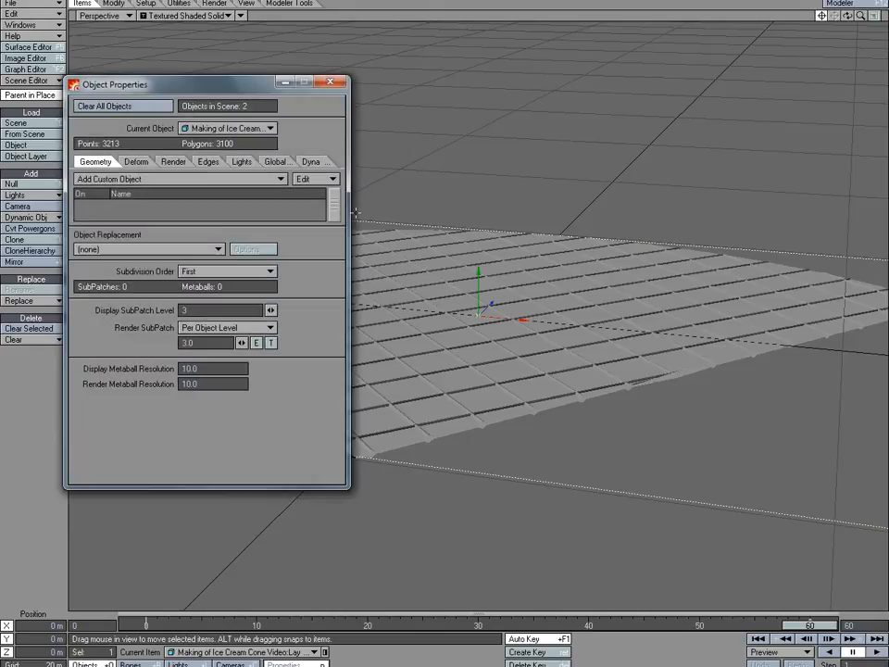
pyautogui.click(136, 161)
pyautogui.click(139, 347)
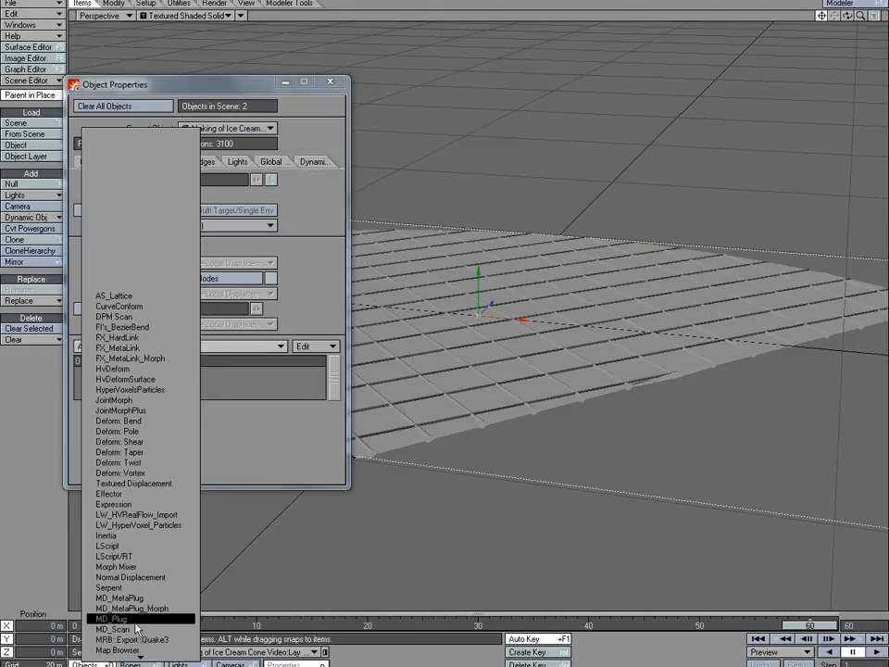
pyautogui.moveTo(149, 655)
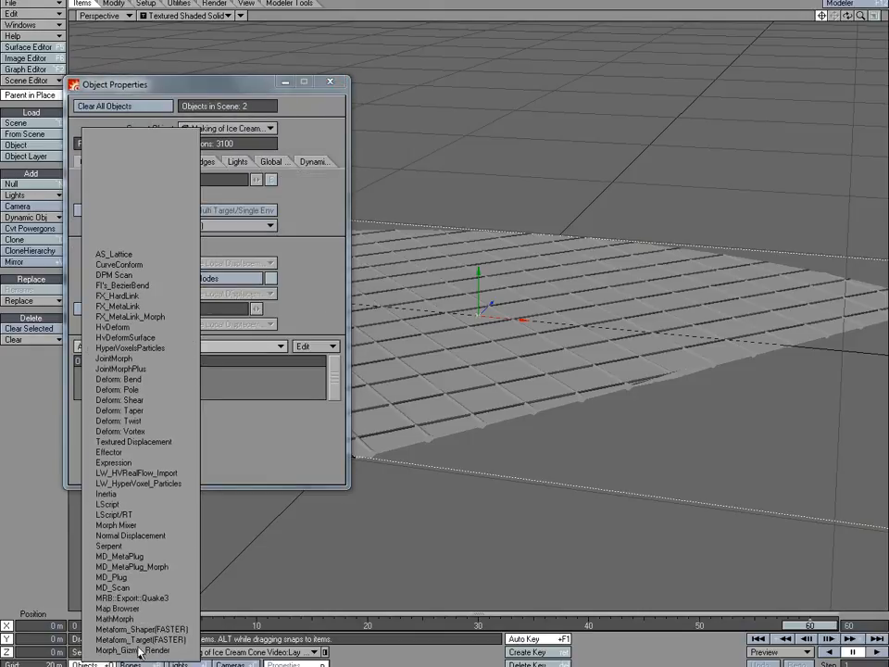
pyautogui.click(148, 525)
# - Raise the guide's Metalink-Wrap morph to its maximum at frame 60 and bring the whole wrapped cone into view
pyautogui.doubleClick(163, 370)
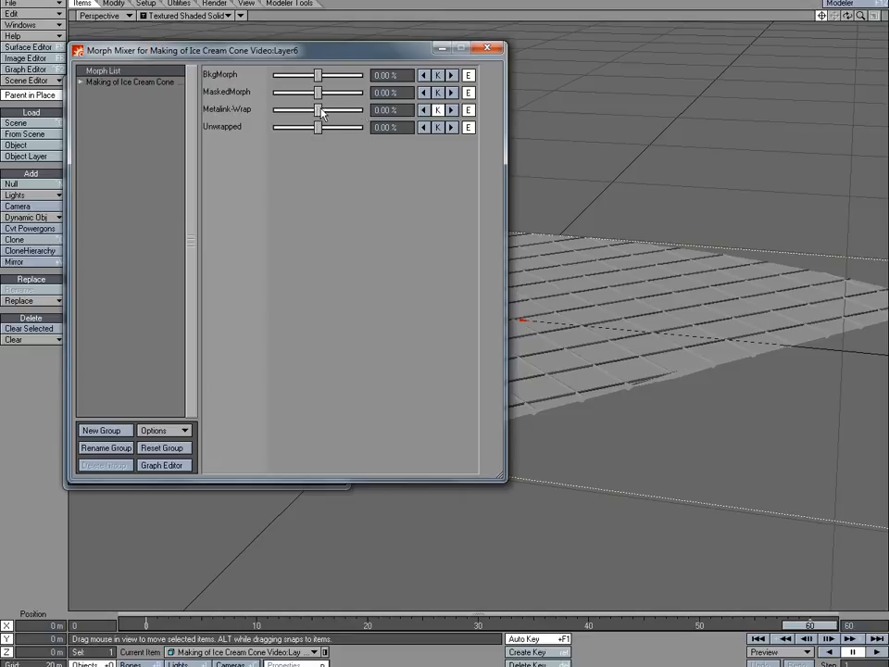
pyautogui.moveTo(321, 110); pyautogui.dragTo(361, 110)
pyautogui.click(487, 47)
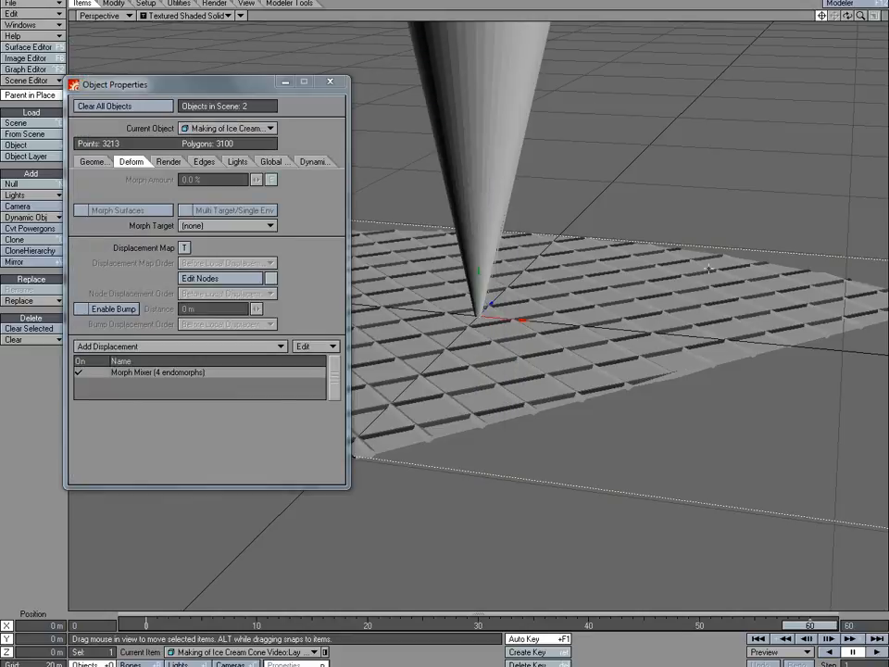
pyautogui.click(331, 83)
pyautogui.moveTo(860, 17); pyautogui.dragTo(779, 17)
pyautogui.moveTo(810, 625)
pyautogui.mouseDown()
pyautogui.moveTo(146, 625)
pyautogui.moveTo(812, 626)
pyautogui.mouseUp()
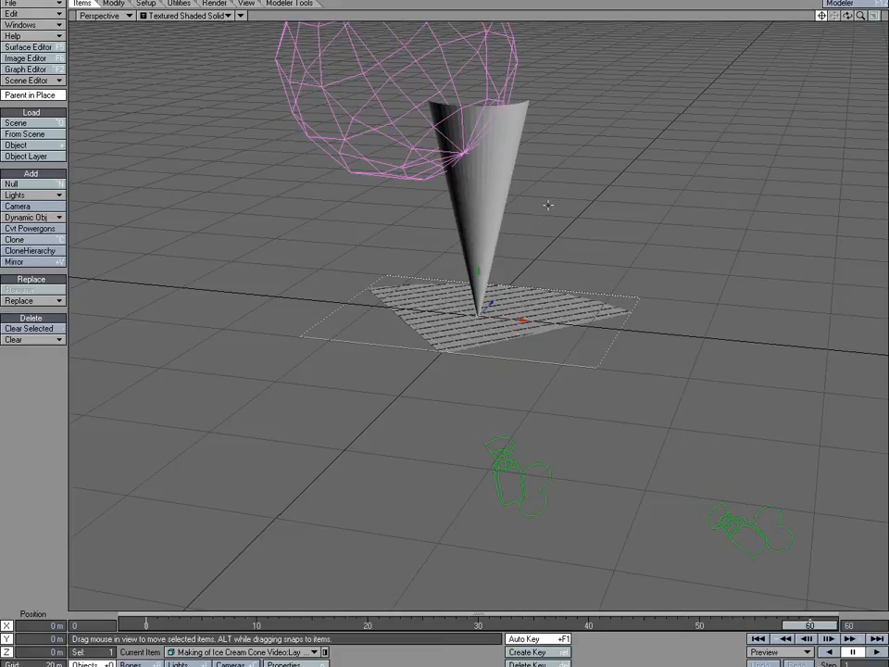
# - Add SoftFX dynamics to the Layer6 guide with Motion Force and Wind Force both set to 0%
pyautogui.press('p')
pyautogui.click(323, 161)
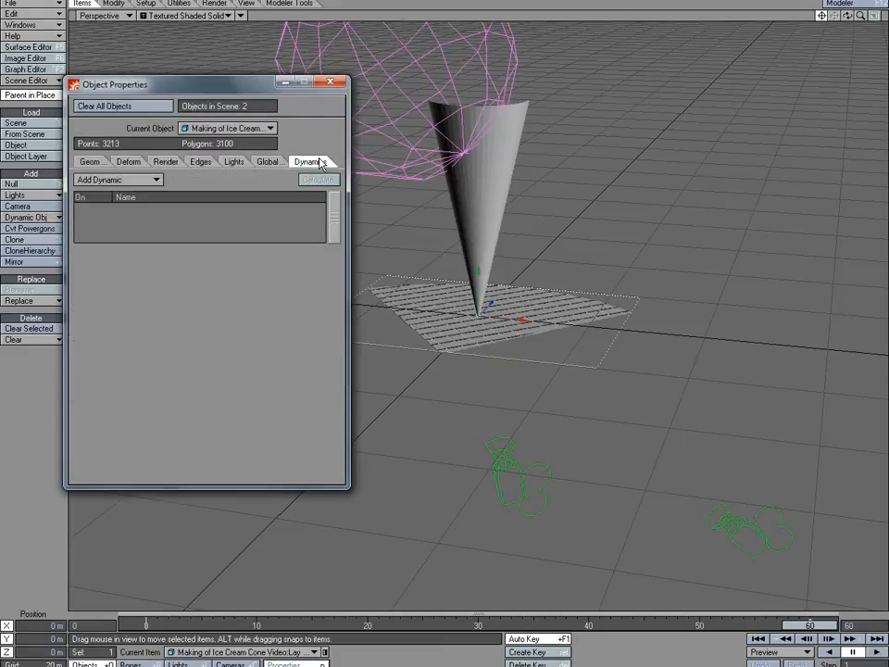
pyautogui.click(146, 180)
pyautogui.click(125, 191)
pyautogui.moveTo(241, 316); pyautogui.dragTo(185, 316)
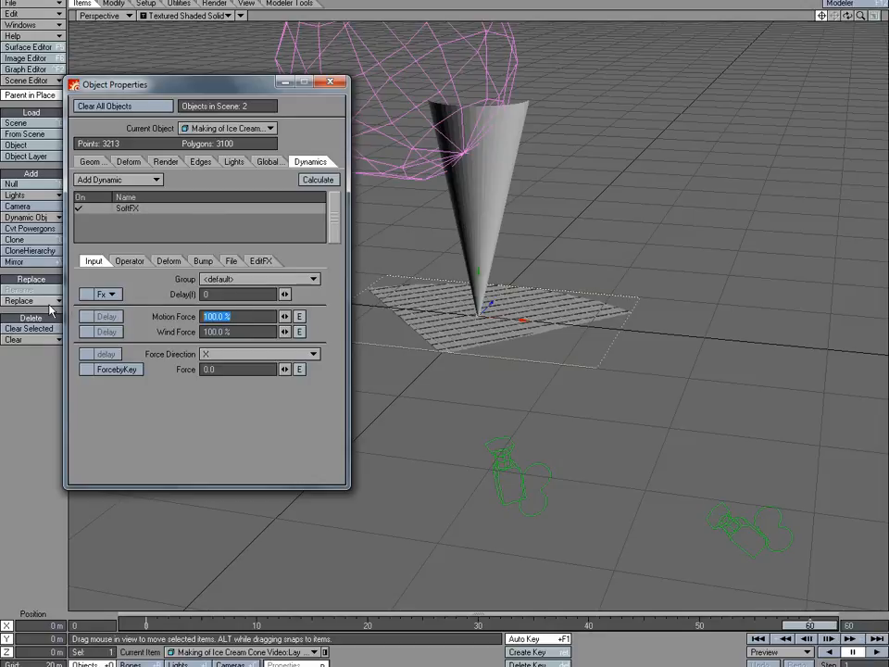
pyautogui.write('0')
pyautogui.press('Tab')
pyautogui.write('0')
pyautogui.press('Tab')
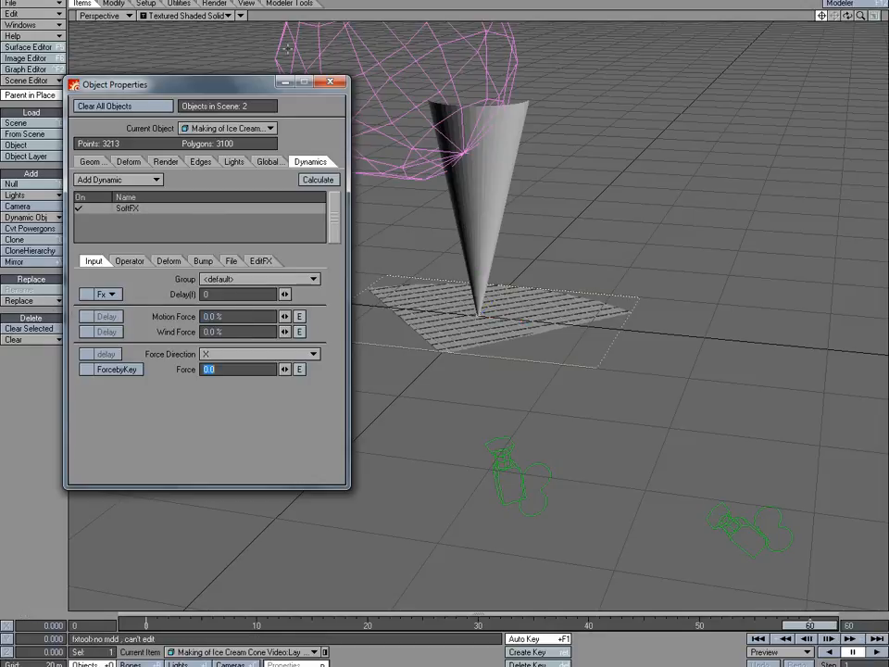
pyautogui.click(330, 81)
# - Calculate the guide's soft-body motion with IKB Calculate
pyautogui.click(110, 5)
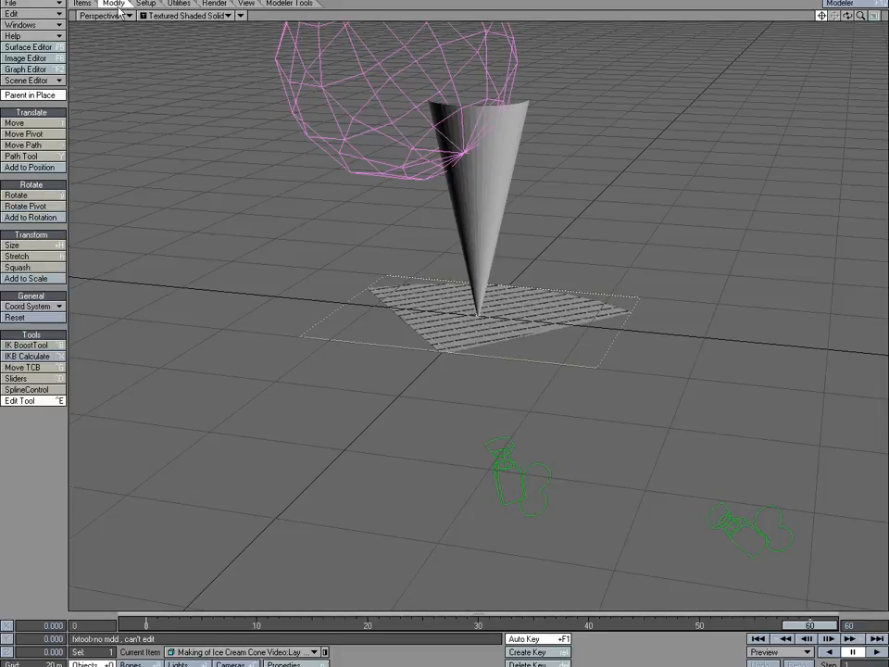
pyautogui.click(27, 357)
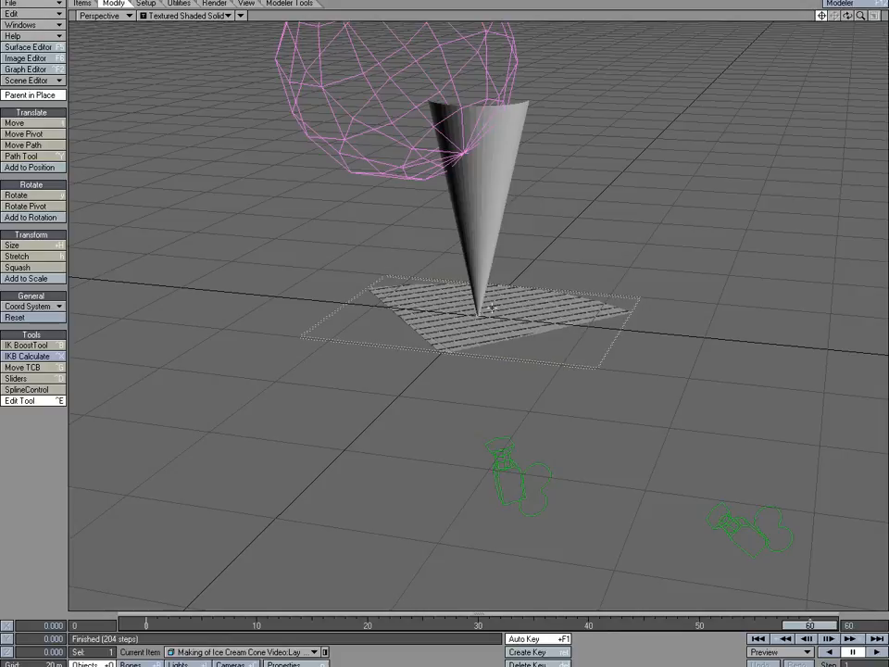
pyautogui.moveTo(861, 17); pyautogui.dragTo(878, 17)
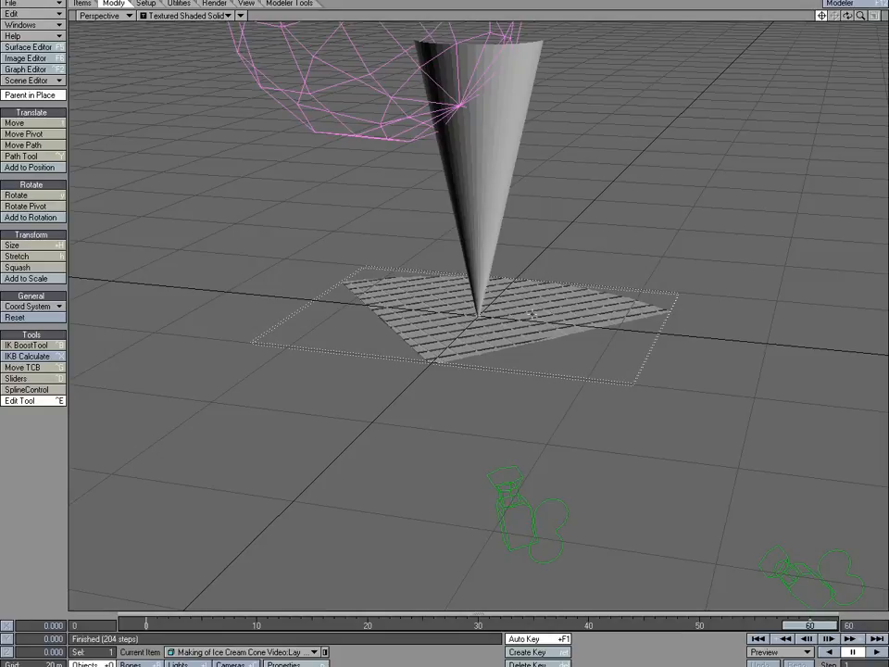
# - Parent the Layer5 waffle sector to the Layer6 guide in its motion options
pyautogui.press('p')
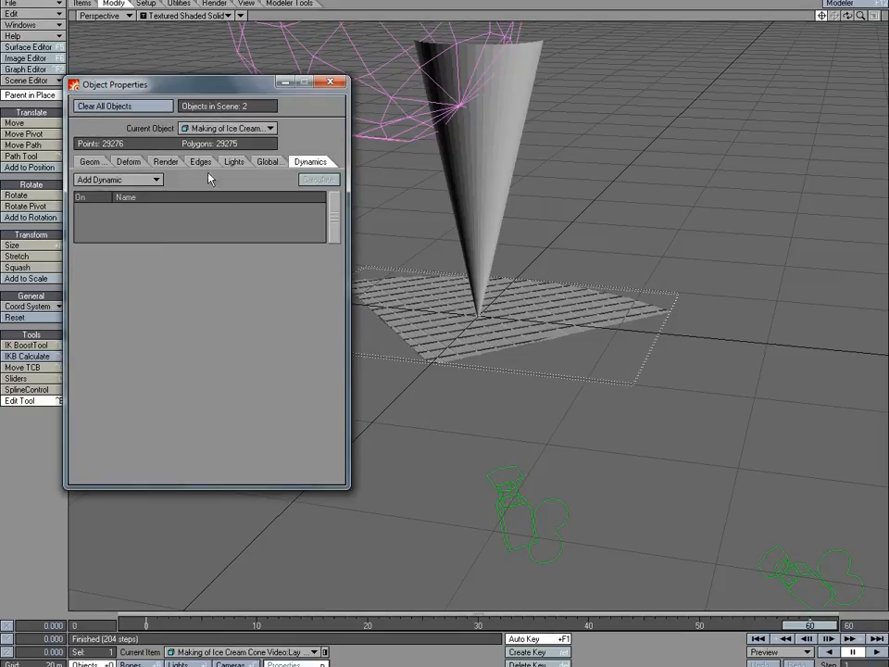
pyautogui.click(329, 82)
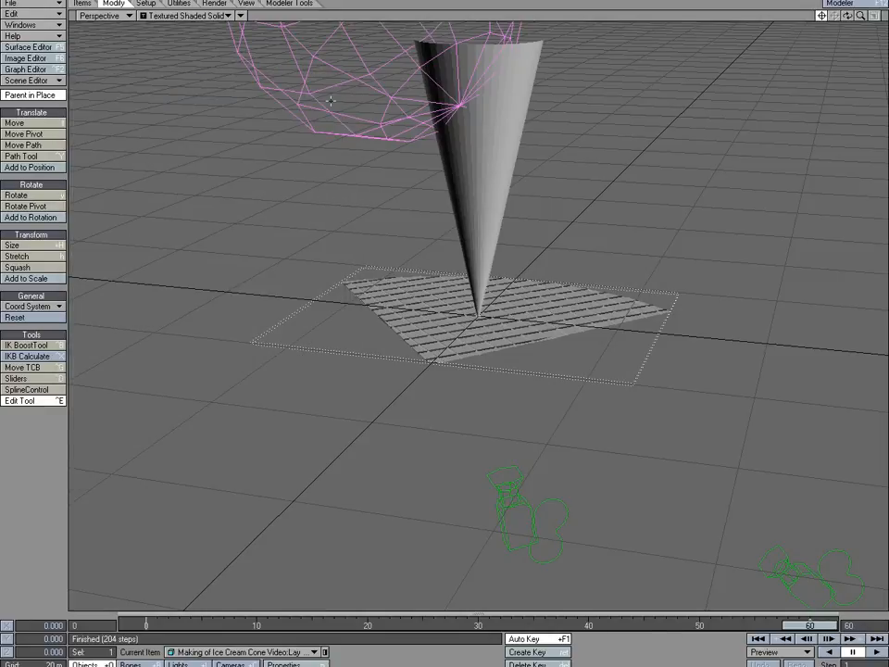
pyautogui.press('m')
pyautogui.moveTo(441, 167); pyautogui.dragTo(168, 167)
pyautogui.click(220, 186)
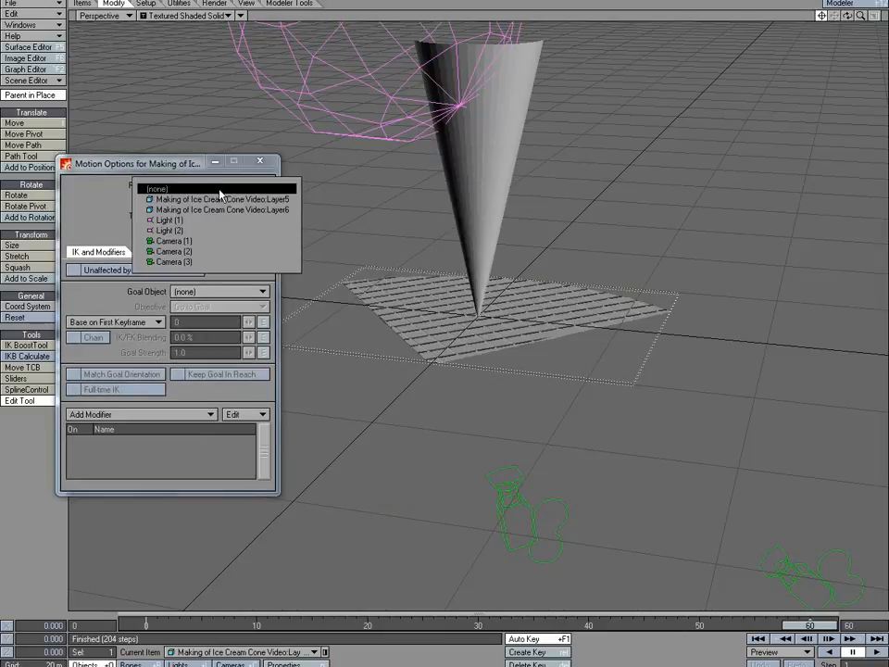
pyautogui.click(222, 199)
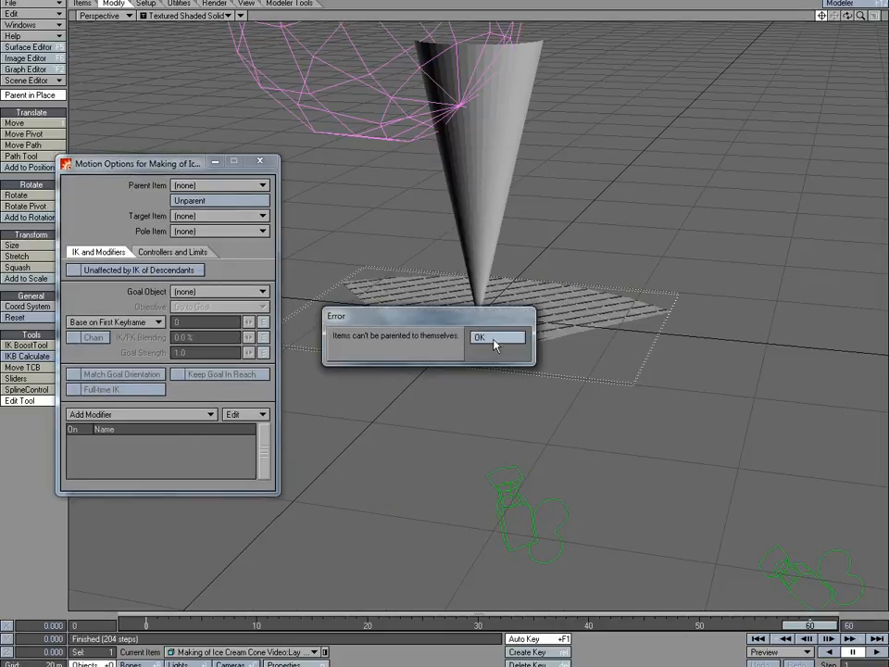
pyautogui.click(496, 339)
pyautogui.click(226, 185)
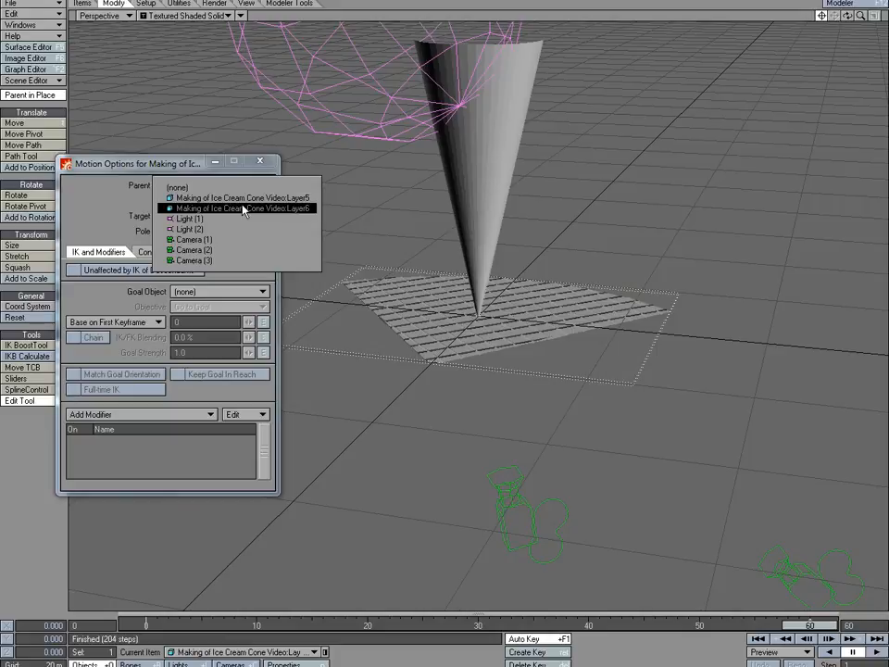
pyautogui.click(244, 209)
pyautogui.press('m')
pyautogui.press('m')
pyautogui.press('m')
# - Add an FX_MetaLink displacement to the Layer5 waffle sector in its deformation properties
pyautogui.press('p')
pyautogui.click(137, 163)
pyautogui.click(225, 346)
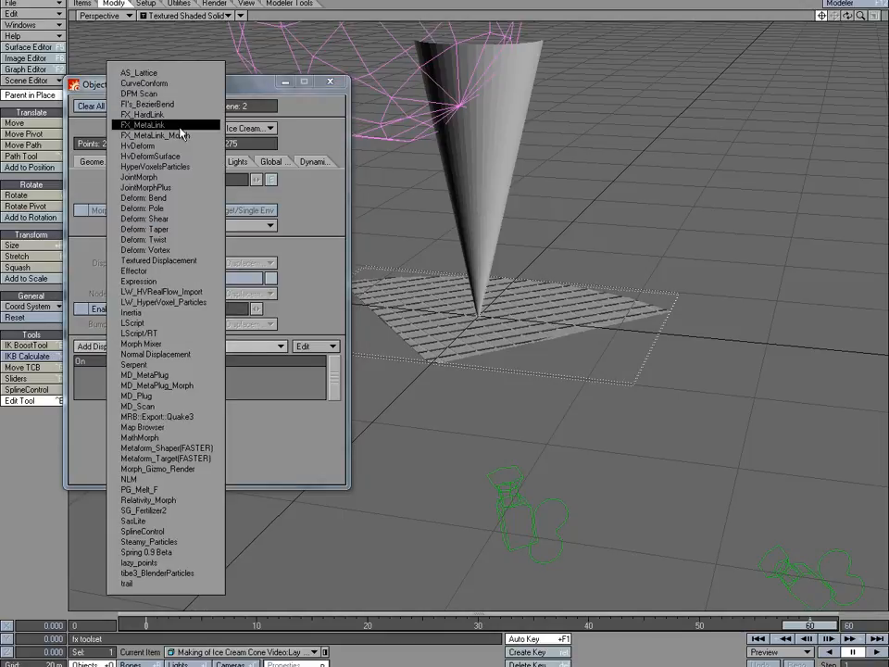
pyautogui.click(182, 129)
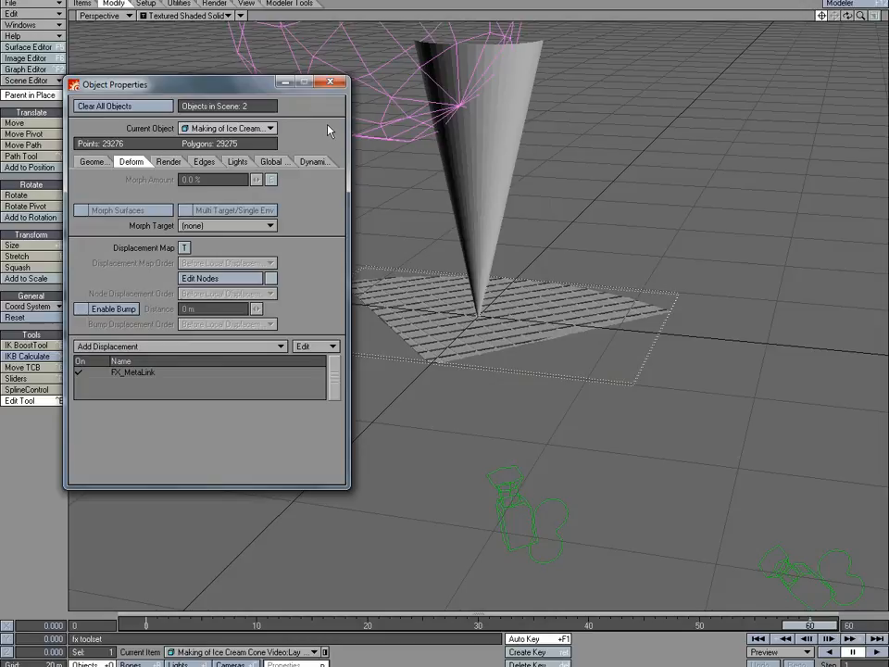
pyautogui.click(331, 83)
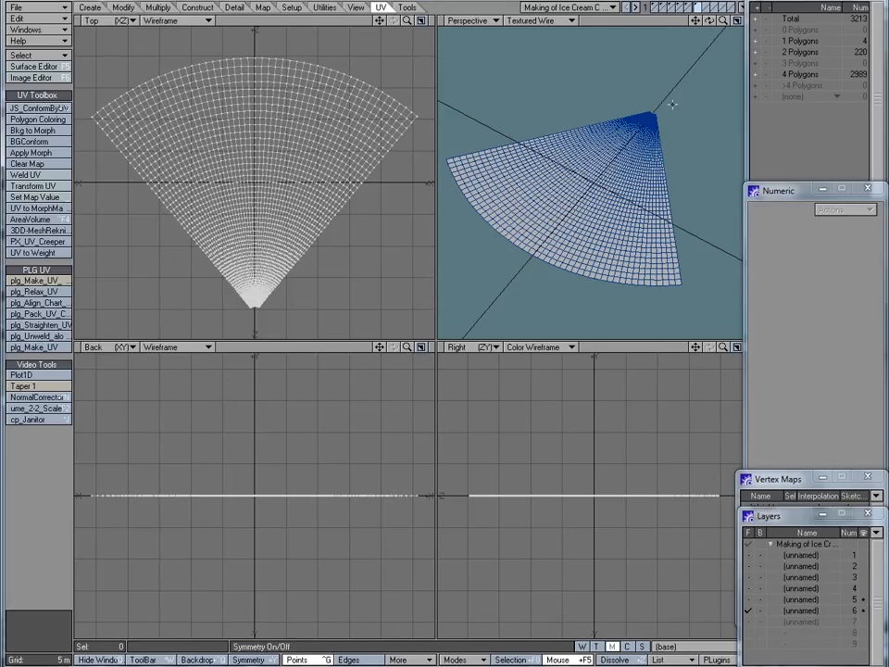
# - Switch to Modeler and assign the existing cone surface to all polygons of the waffle sector on layer 5
pyautogui.click(693, 10)
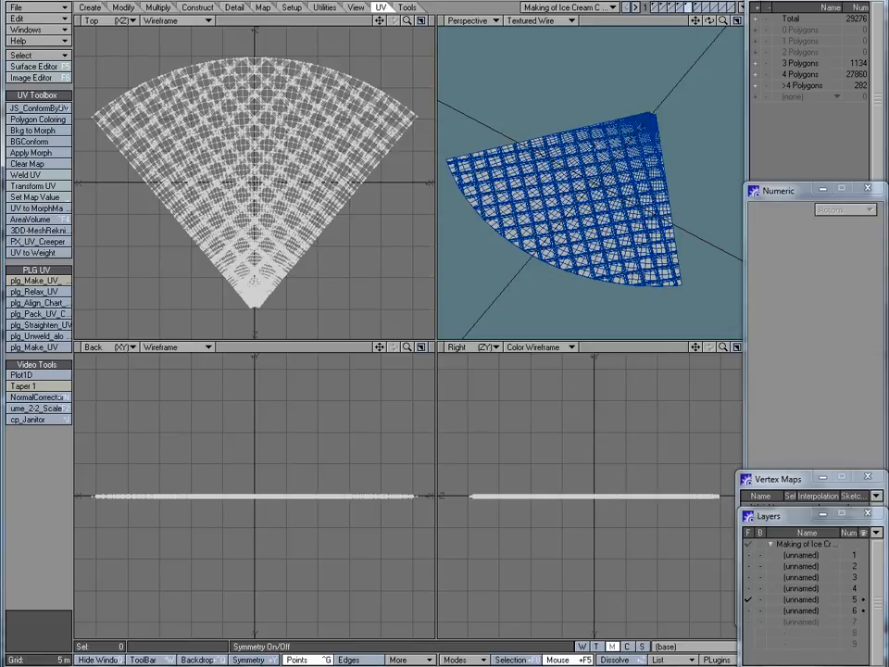
pyautogui.hotkey('ctrl', 'h')
pyautogui.press('q')
pyautogui.click(272, 240)
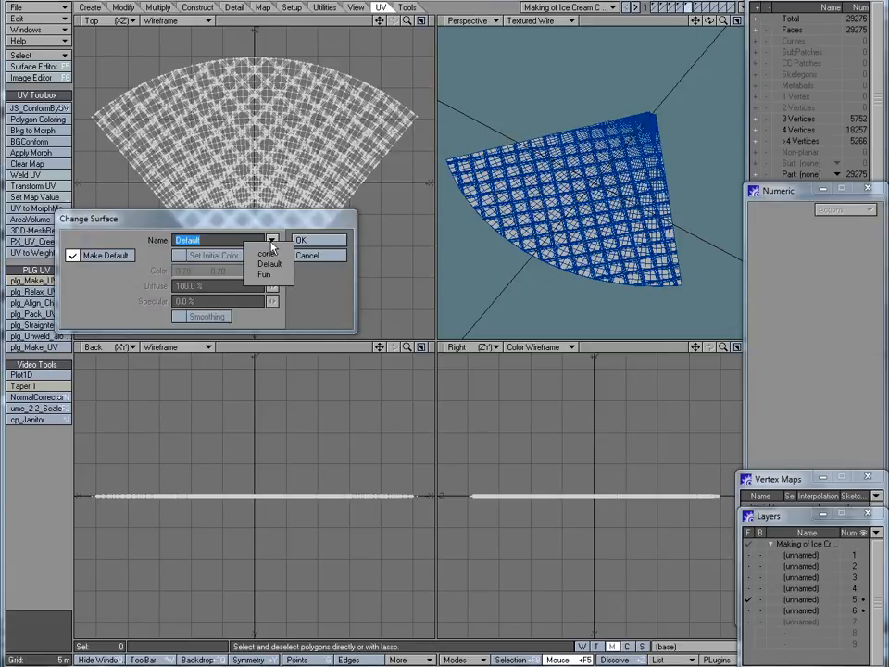
pyautogui.click(265, 253)
pyautogui.click(298, 241)
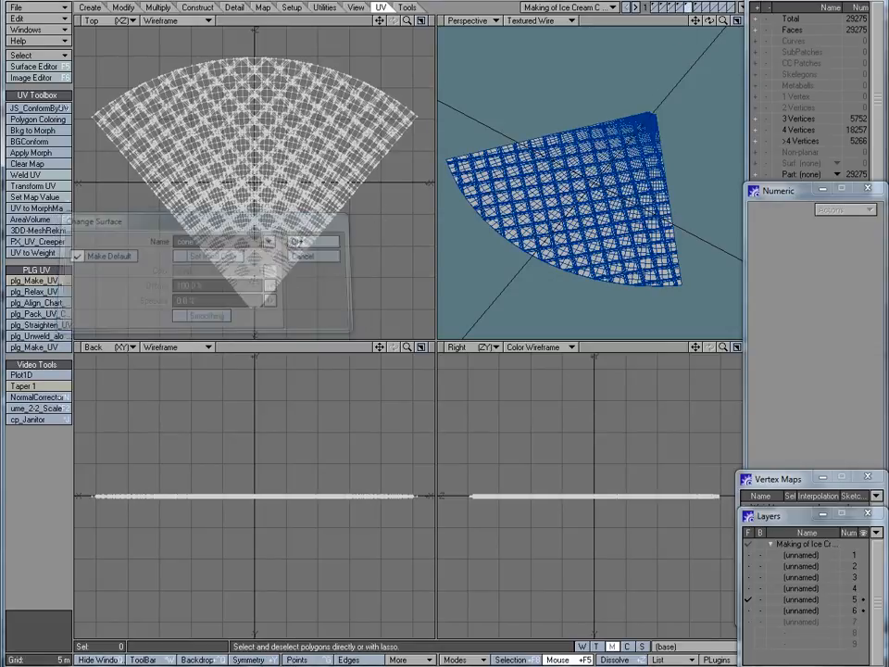
pyautogui.keyDown('alt'); pyautogui.moveTo(627, 138); pyautogui.dragTo(605, 204); pyautogui.keyUp('alt')
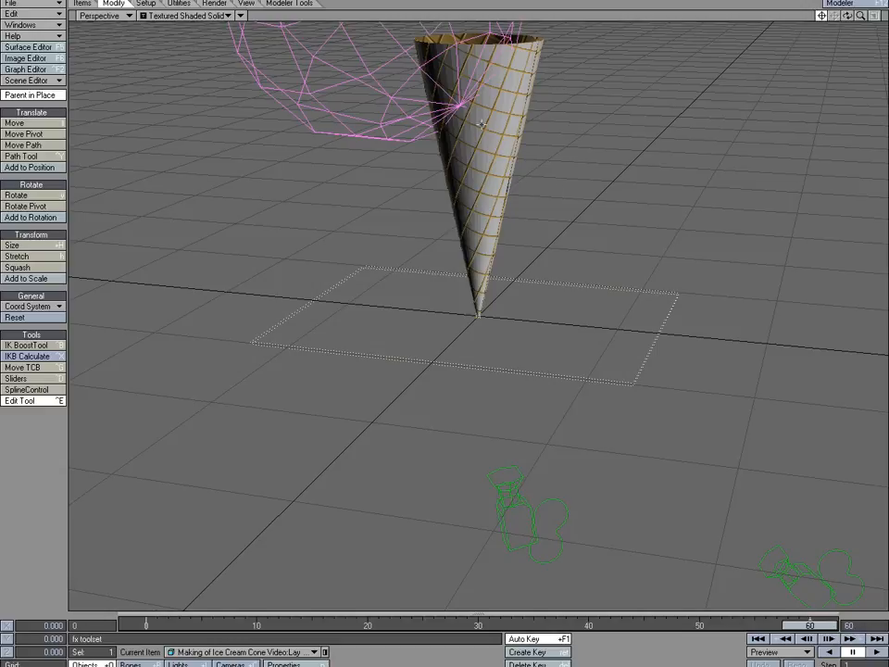
# - Switch back to Layout and set the Layer6 guide's visibility to Hidden in the Scene Editor
pyautogui.moveTo(862, 17); pyautogui.dragTo(835, 307)
pyautogui.click(39, 82)
pyautogui.click(40, 83)
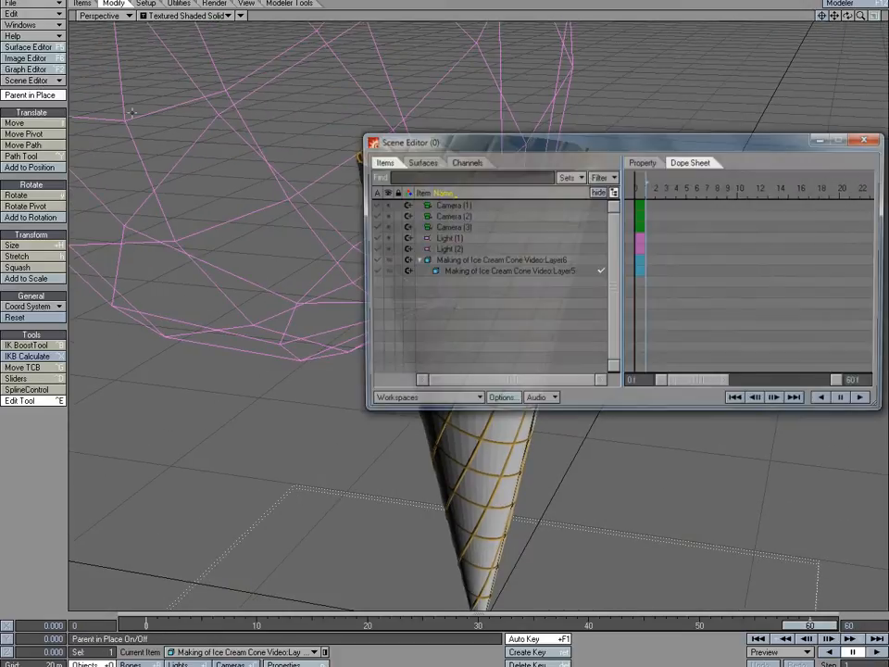
pyautogui.click(385, 263)
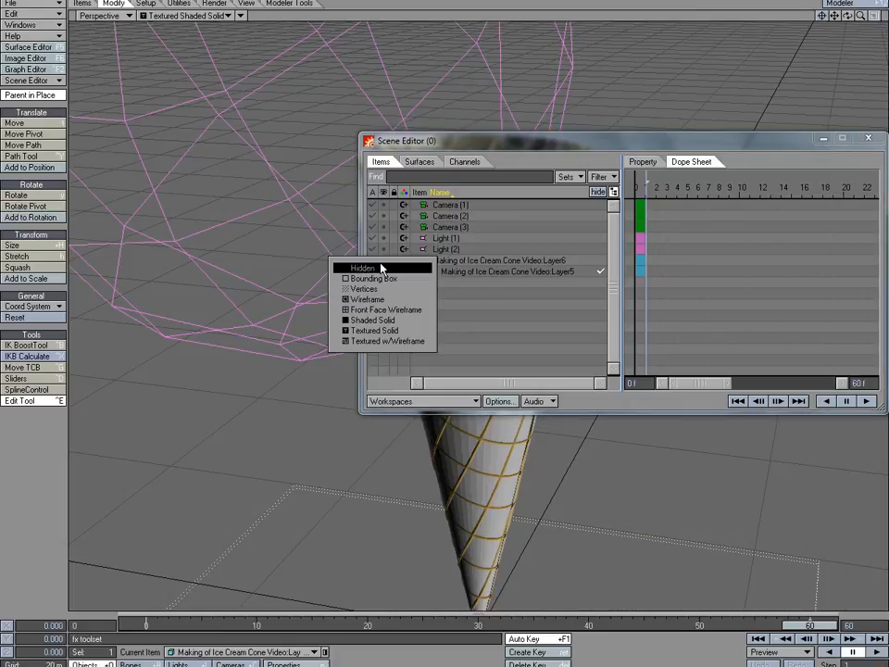
pyautogui.click(338, 344)
pyautogui.click(869, 138)
# - Inspect the wrapped cone from several angles and save its deformed shape as an endomorph named "Wrapped =)"
pyautogui.moveTo(861, 15); pyautogui.dragTo(739, 322)
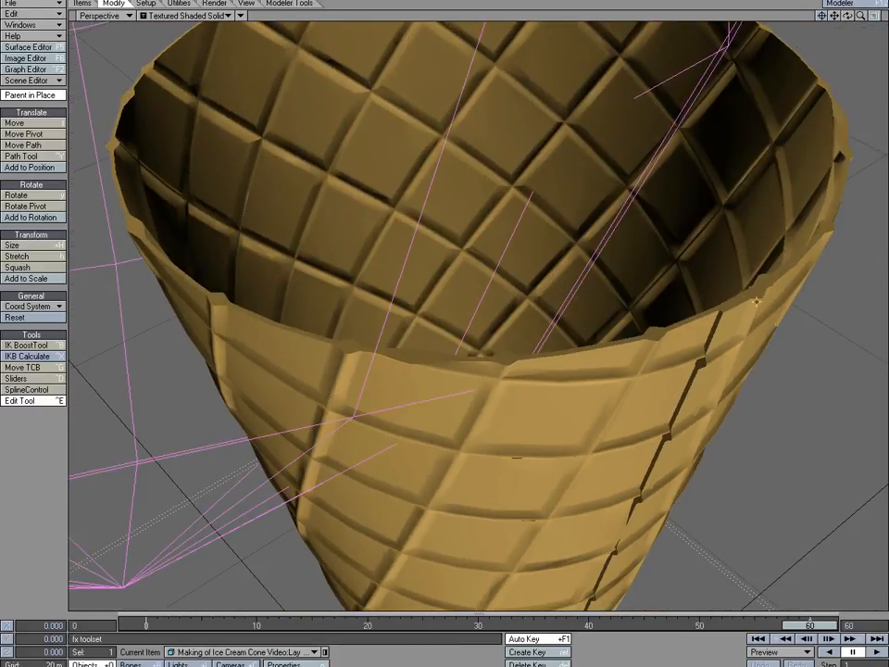
pyautogui.moveTo(861, 16)
pyautogui.mouseDown()
pyautogui.moveTo(803, 16)
pyautogui.moveTo(871, 1)
pyautogui.moveTo(848, 1)
pyautogui.moveTo(886, 16)
pyautogui.moveTo(871, 15)
pyautogui.mouseUp()
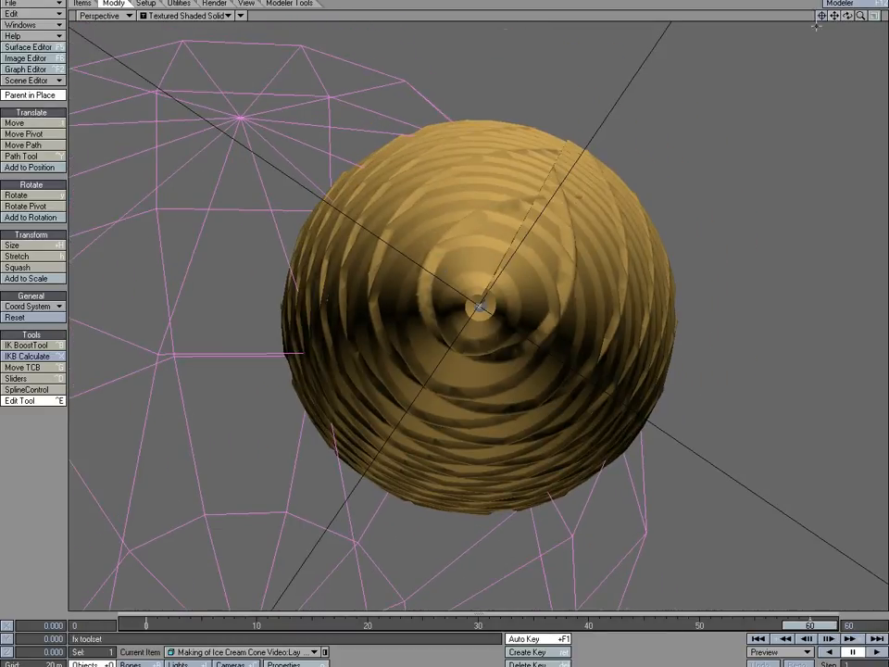
pyautogui.moveTo(849, 20); pyautogui.dragTo(779, 36)
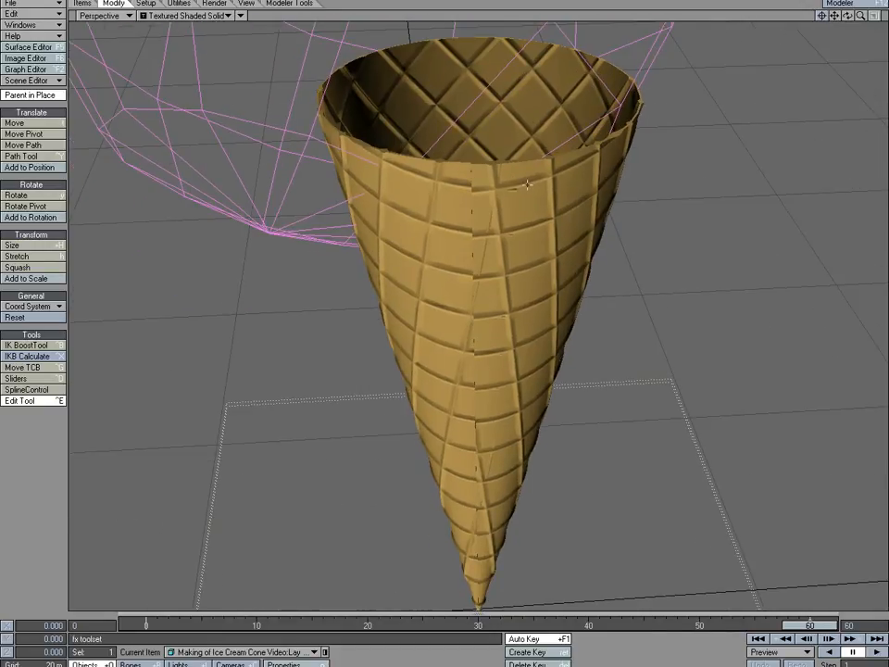
pyautogui.click(32, 3)
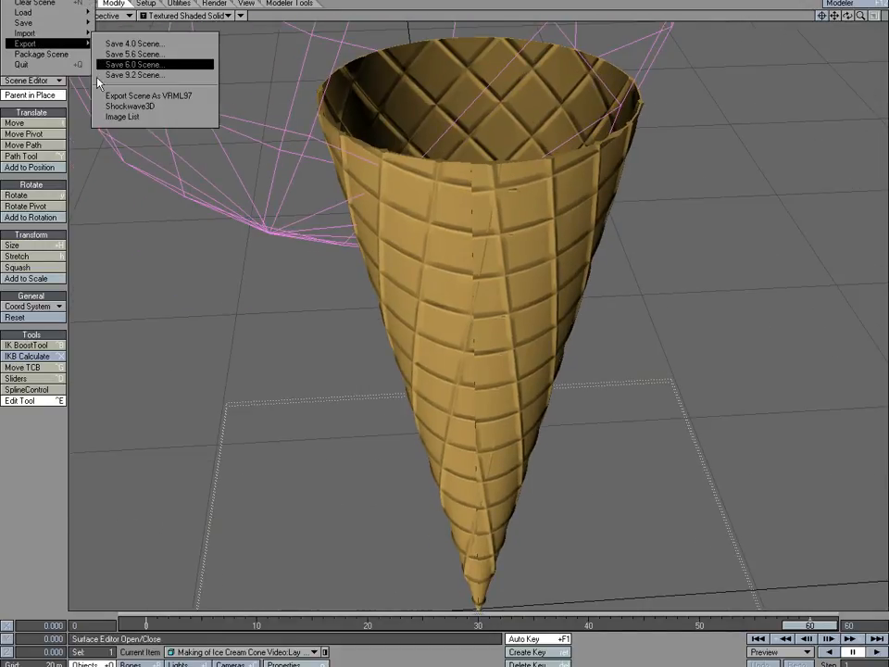
pyautogui.moveTo(62, 36)
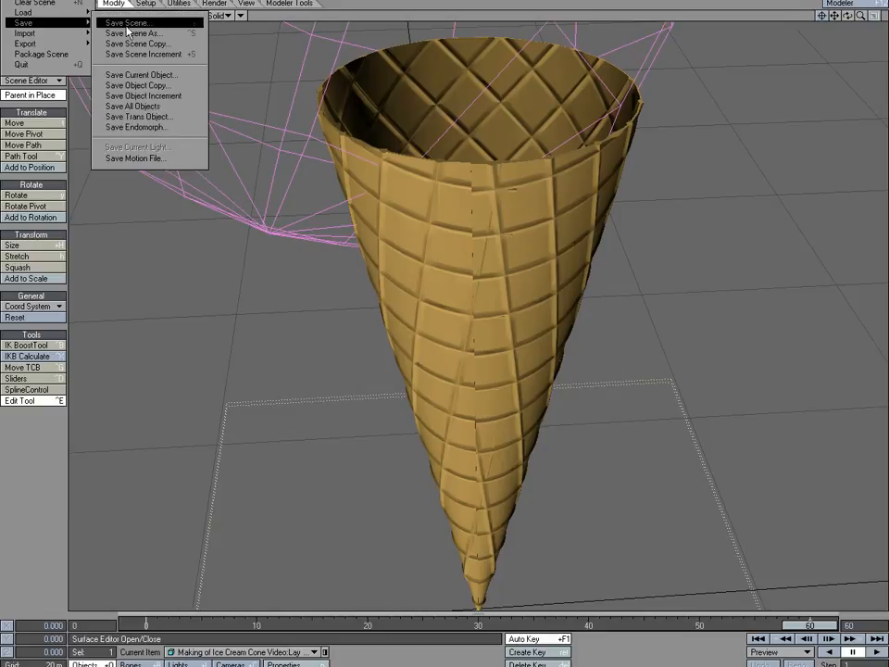
pyautogui.click(139, 127)
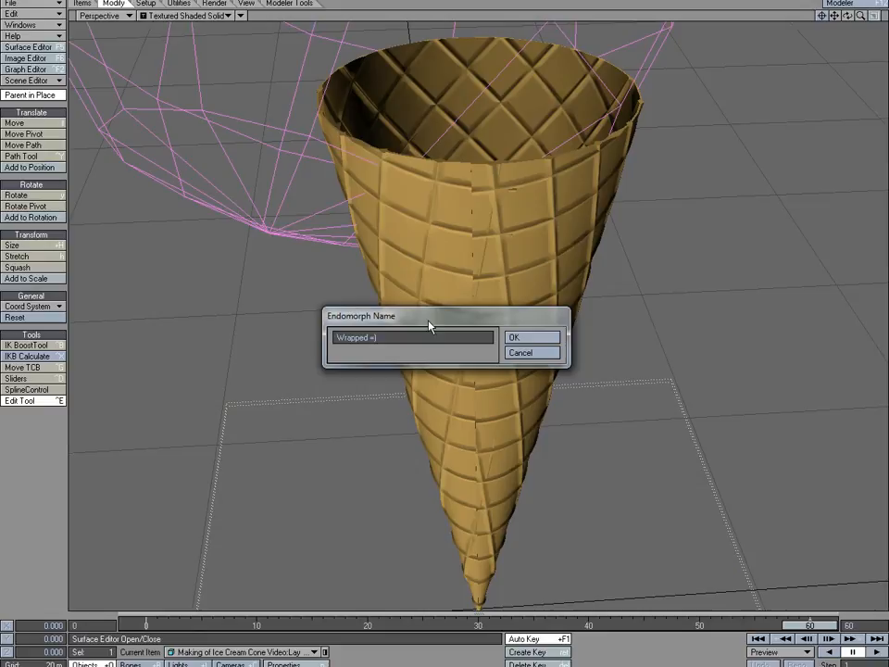
pyautogui.click(528, 339)
# - Save all objects in the scene
pyautogui.click(51, 4)
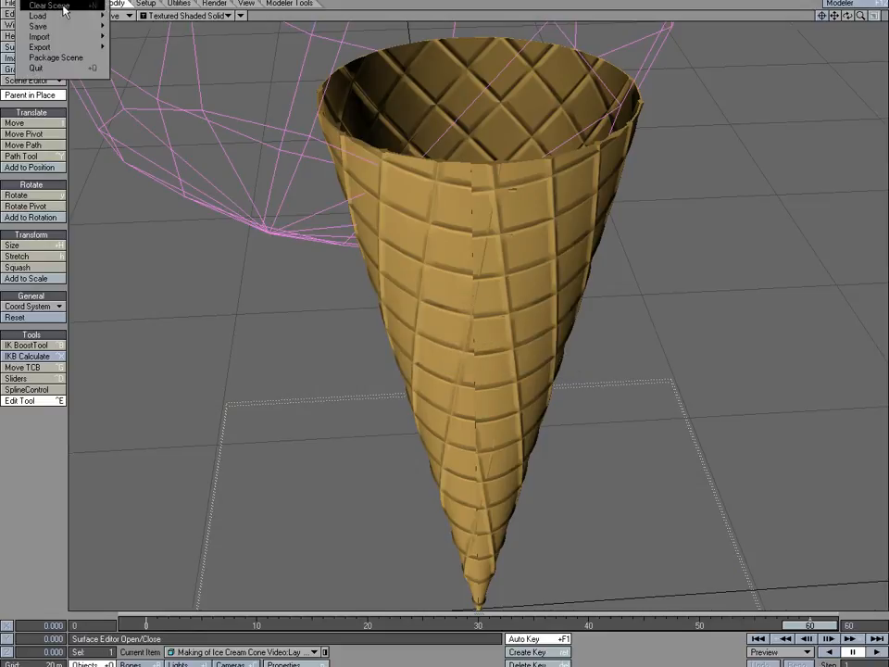
pyautogui.moveTo(37, 26)
pyautogui.click(152, 110)
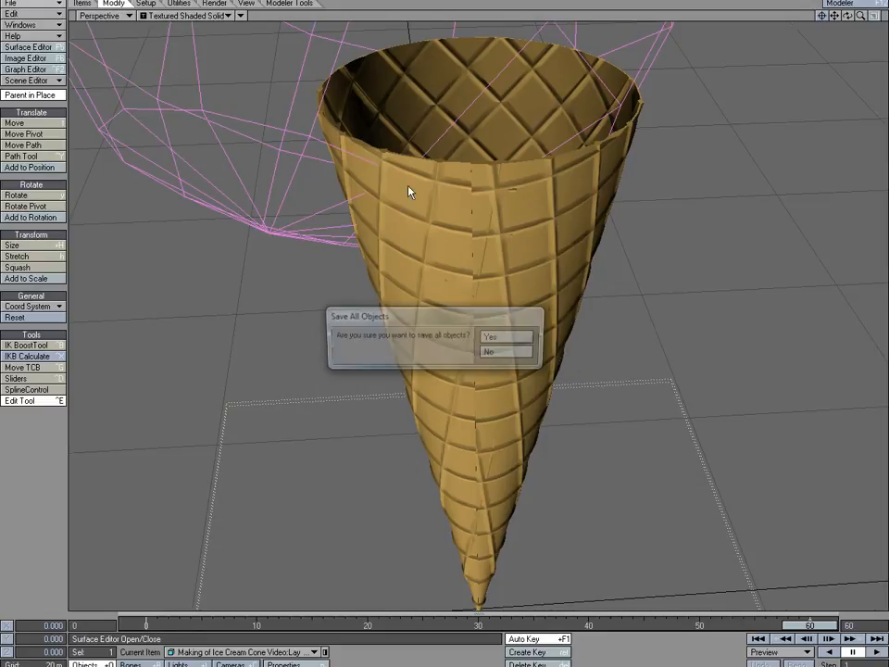
pyautogui.click(508, 339)
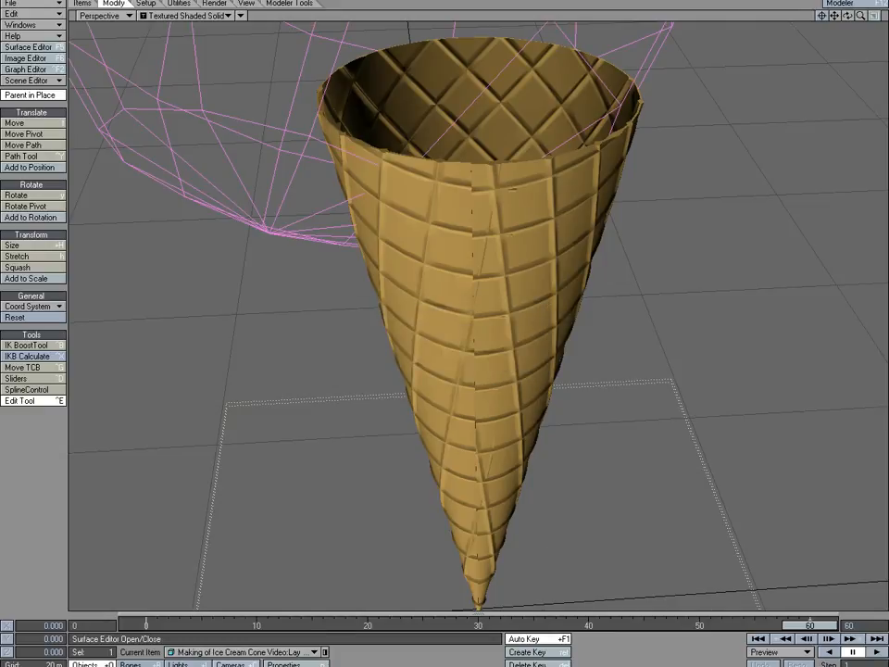
# - Select the "Wrapped =)" morph map in Modeler and inspect the cone with the perspective view set to Texture shading
pyautogui.click(307, 618)
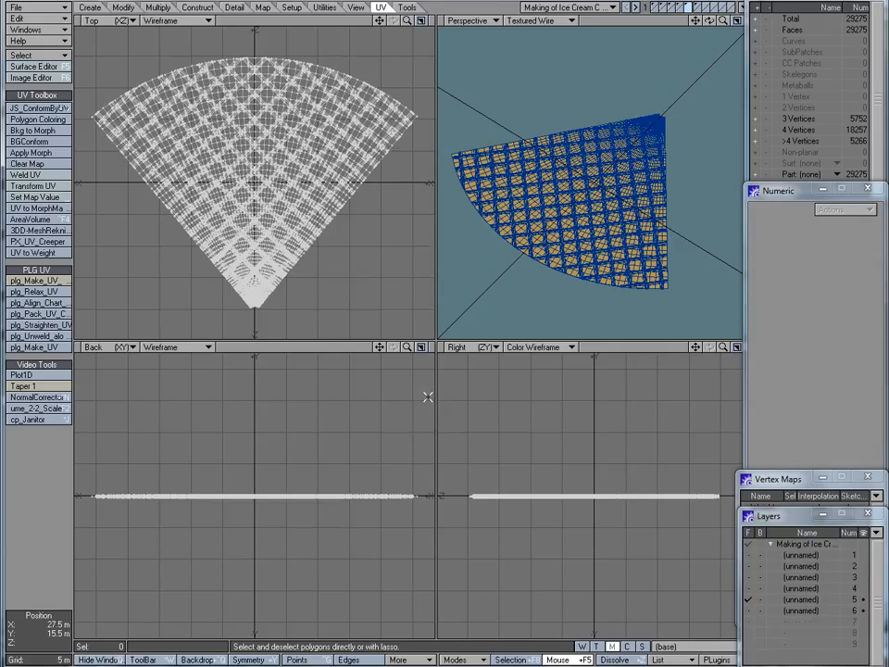
pyautogui.click(775, 488)
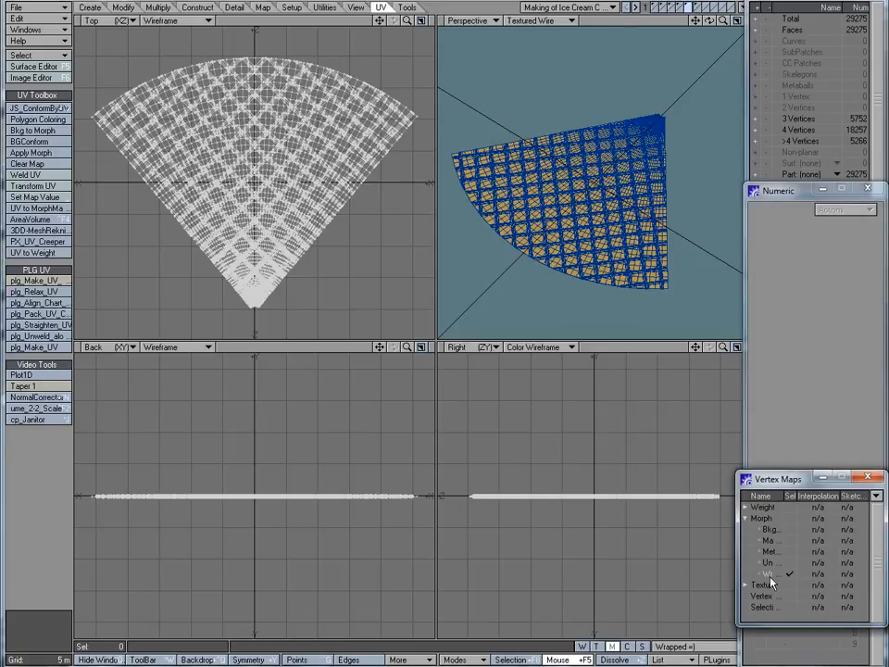
pyautogui.click(528, 22)
pyautogui.click(539, 15)
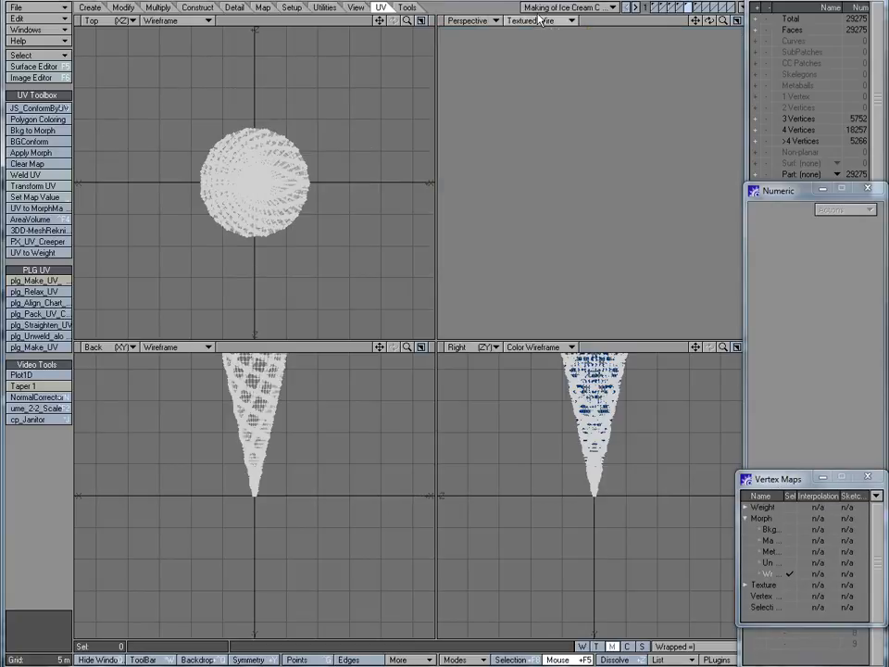
pyautogui.moveTo(610, 115)
pyautogui.keyDown('alt'); pyautogui.keyDown('shift'); pyautogui.mouseDown()
pyautogui.moveTo(601, 177)
pyautogui.moveTo(576, 164)
pyautogui.moveTo(605, 240)
pyautogui.moveTo(629, 150)
pyautogui.moveTo(645, 231)
pyautogui.moveTo(688, 220)
pyautogui.moveTo(669, 154)
pyautogui.moveTo(667, 172)
pyautogui.moveTo(627, 185)
pyautogui.moveTo(580, 220)
pyautogui.moveTo(625, 189)
pyautogui.moveTo(608, 95)
pyautogui.mouseUp(); pyautogui.keyUp('shift'); pyautogui.keyUp('alt')
pyautogui.scroll(4, 510, 125)
pyautogui.keyDown('alt'); pyautogui.moveTo(608, 244); pyautogui.dragTo(693, 79); pyautogui.keyUp('alt')
pyautogui.keyDown('alt'); pyautogui.moveTo(604, 120); pyautogui.dragTo(552, 221); pyautogui.keyUp('alt')
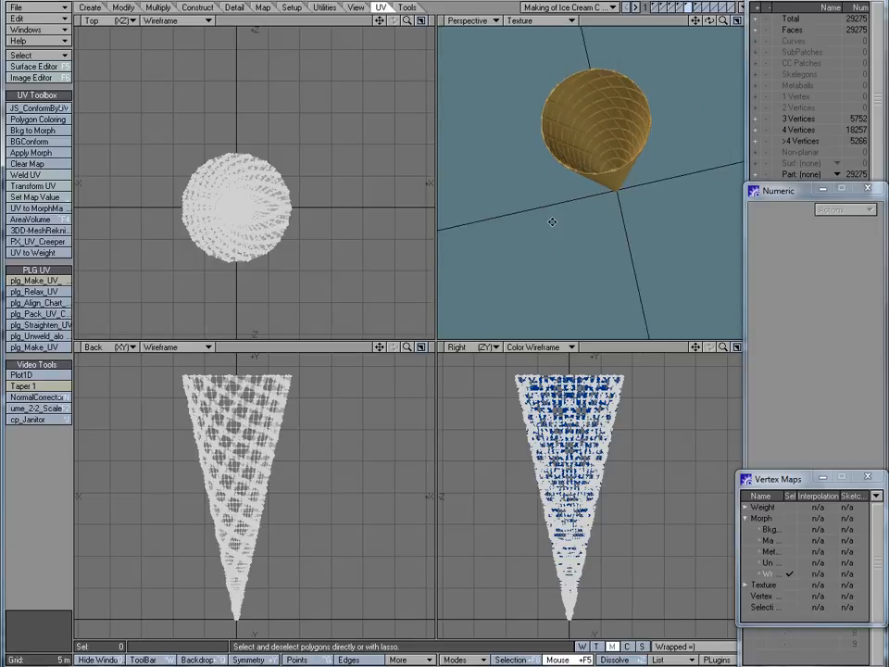
pyautogui.press('g')
pyautogui.keyDown('alt'); pyautogui.moveTo(617, 197); pyautogui.dragTo(660, 166); pyautogui.keyUp('alt')
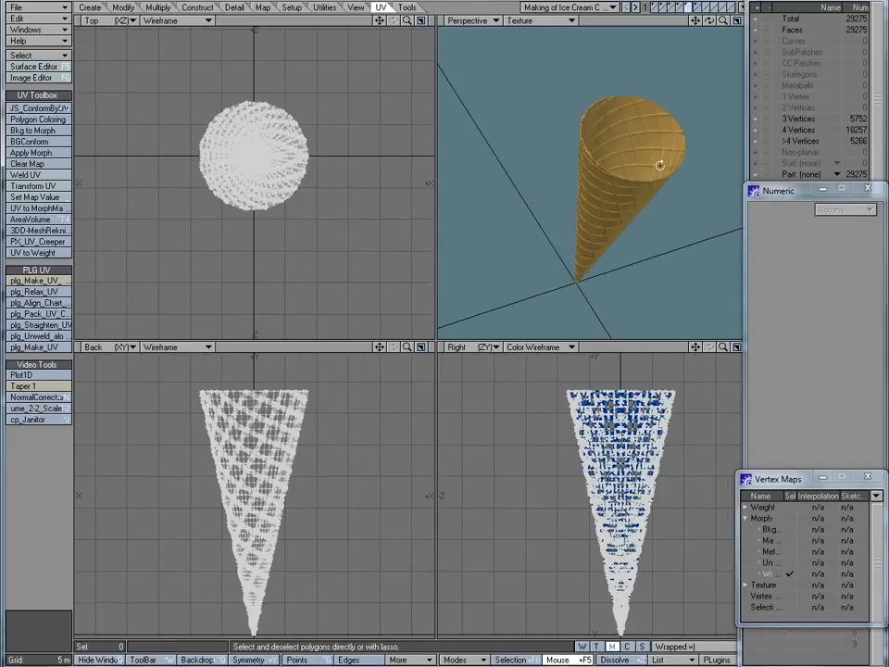